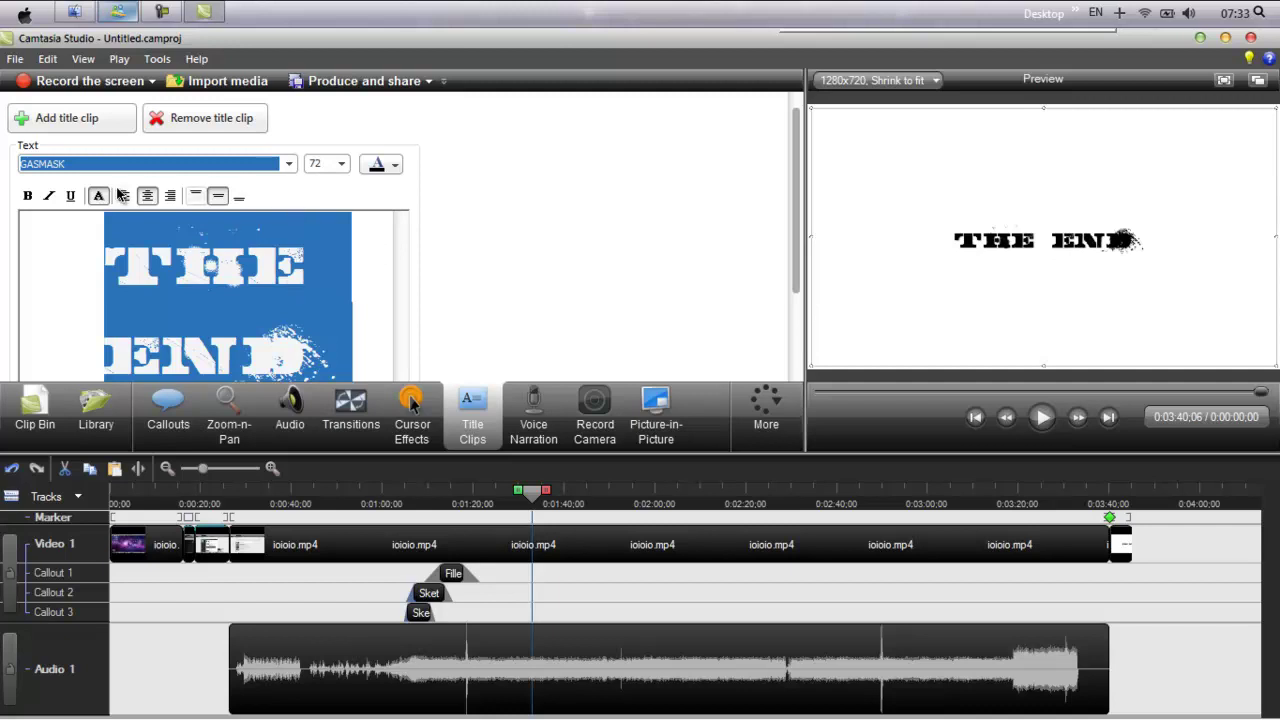
Format the closing "THE END" title text as italic and underlined, without bold, and leave its editing
left_click(30, 197)
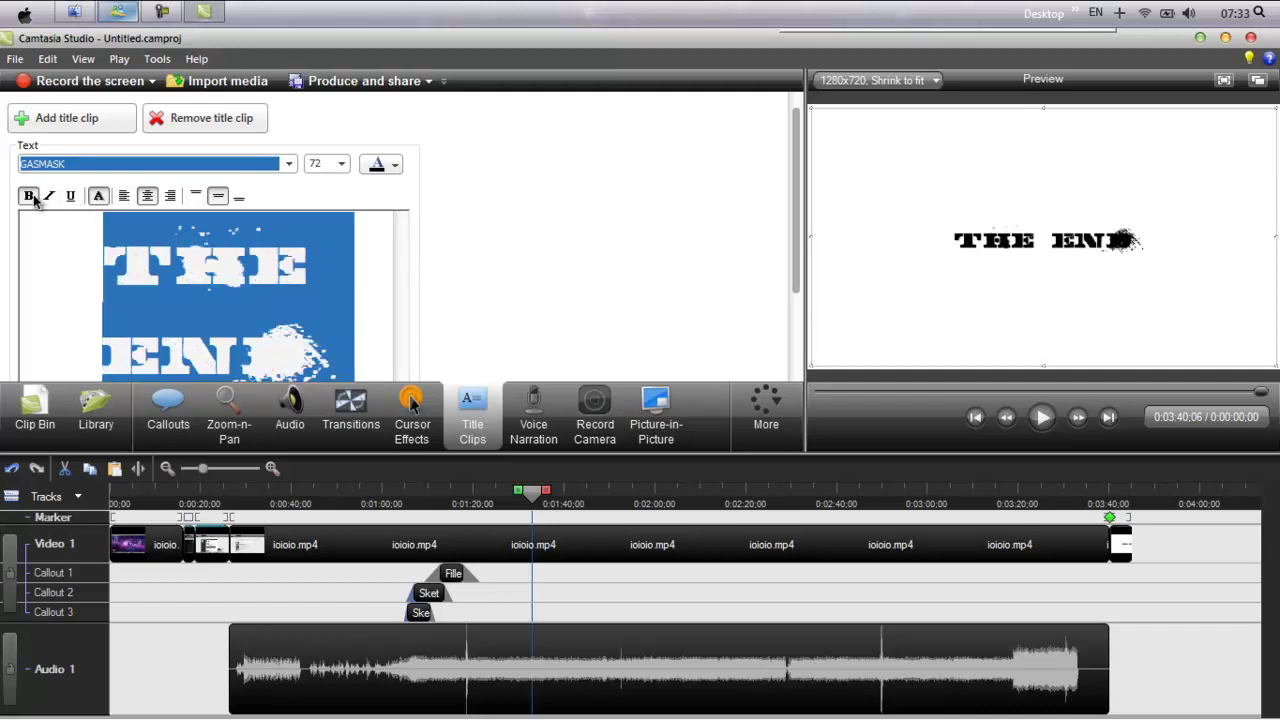
left_click(48, 196)
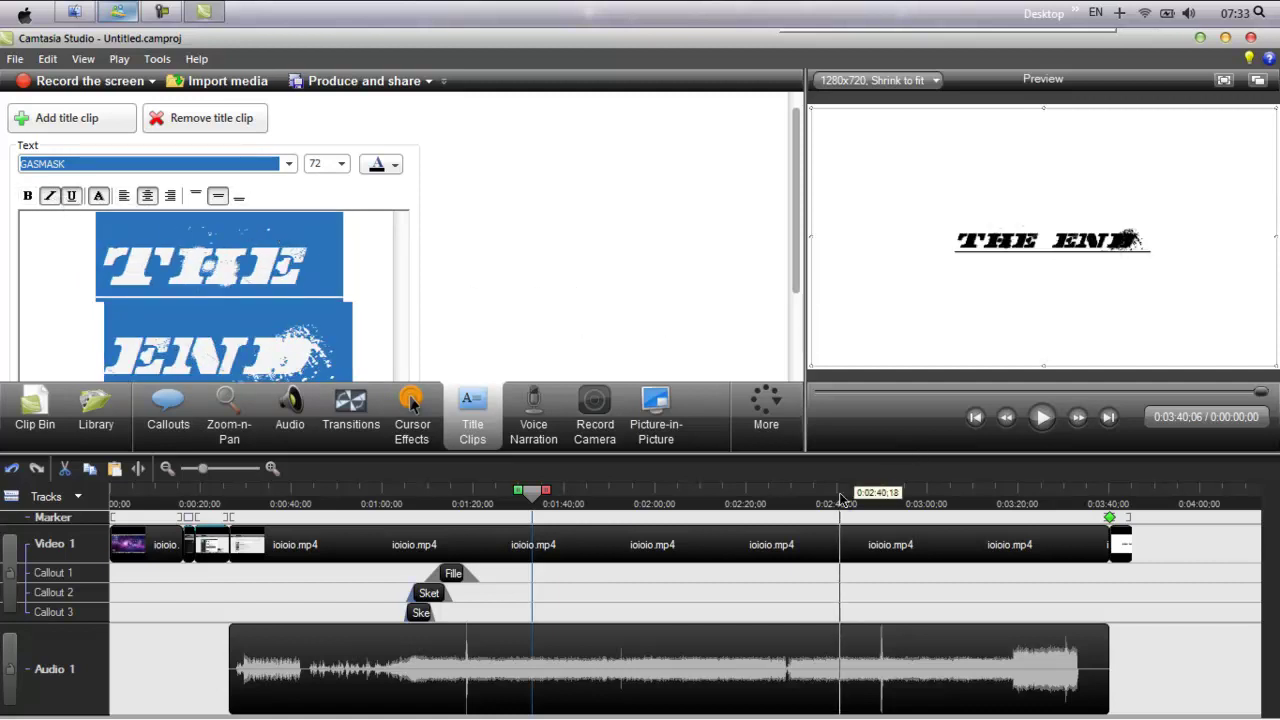
left_click(531, 498)
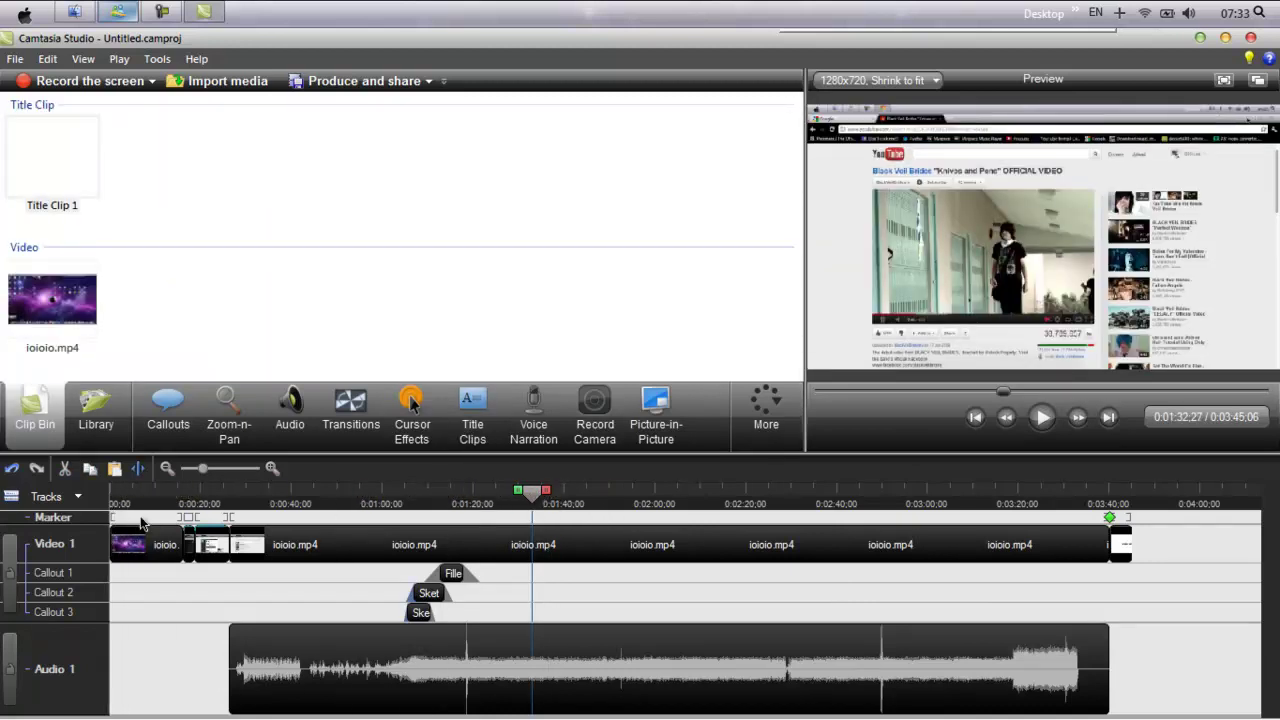
Add a title clip at the very start of the timeline with the text "HELLO"
left_click_drag(536, 498, 61, 488)
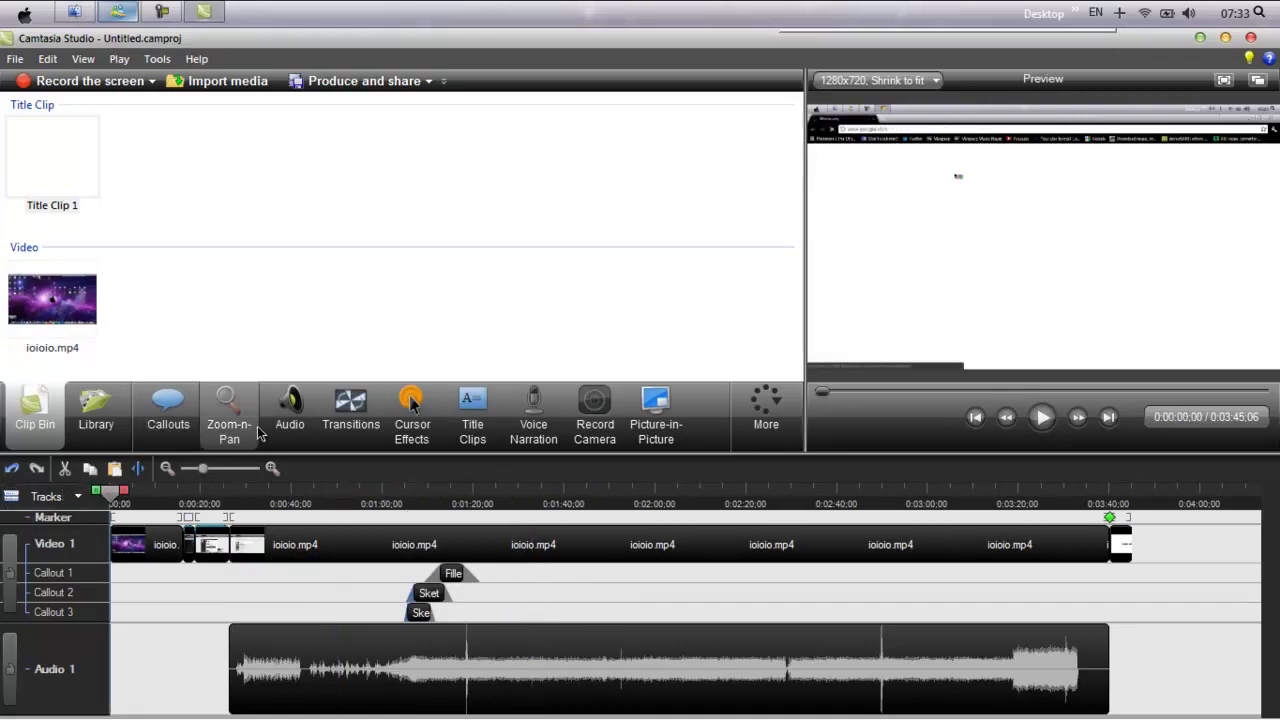
left_click(478, 412)
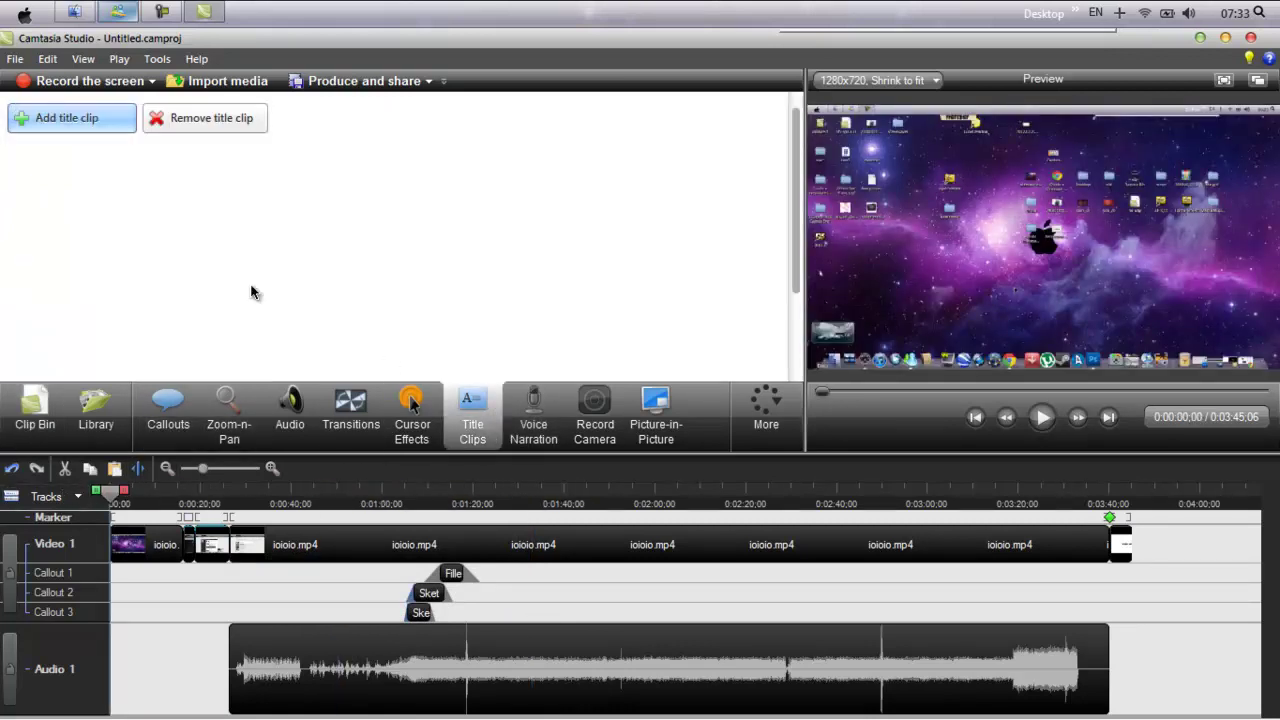
left_click(70, 120)
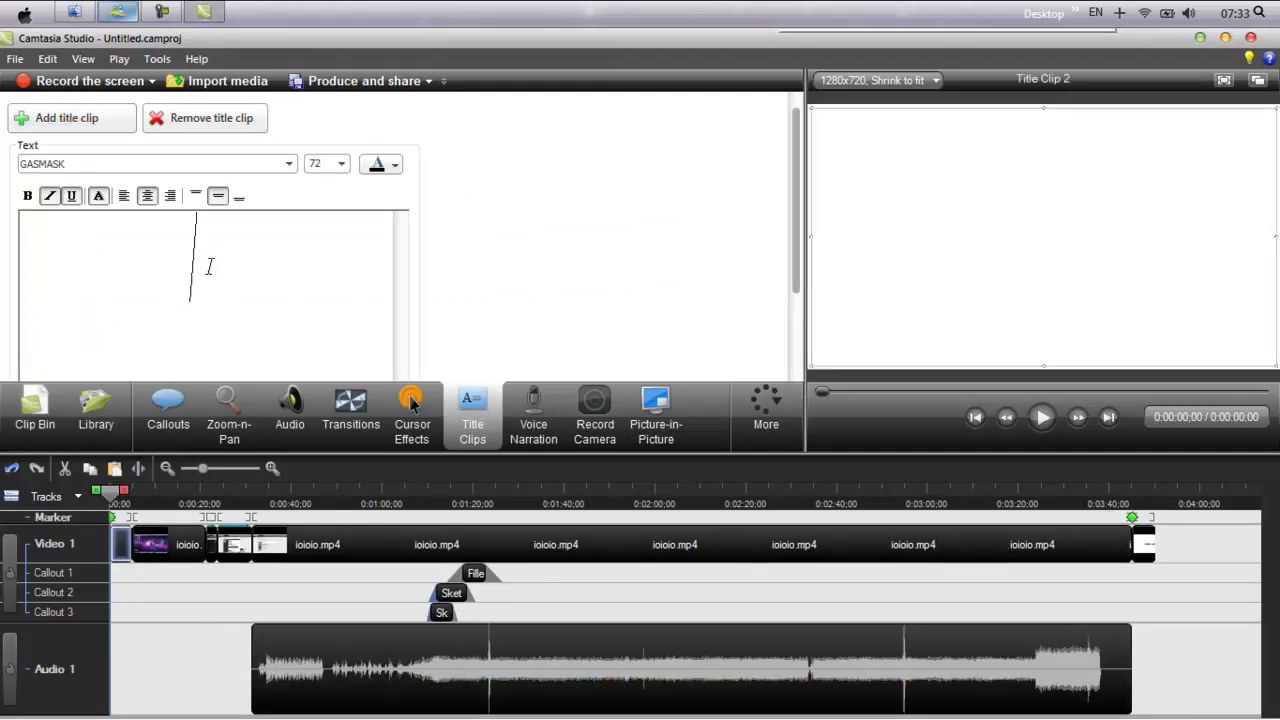
type("HELL")
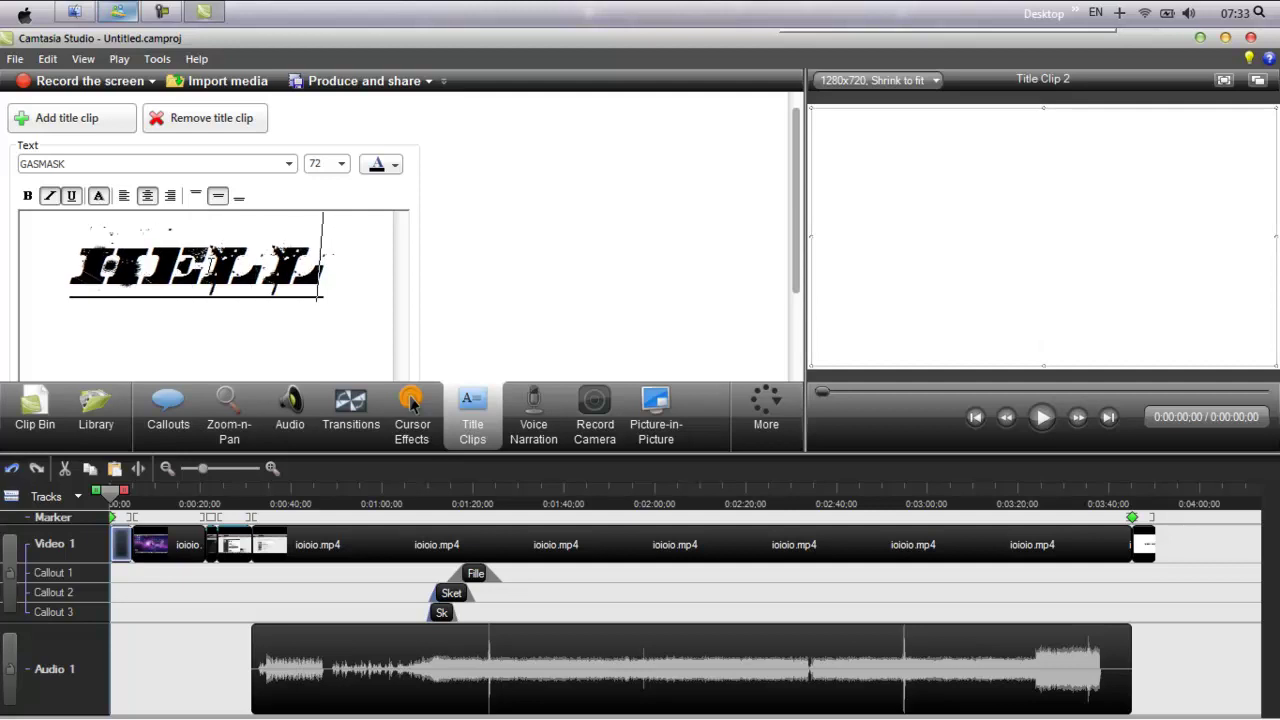
type("O")
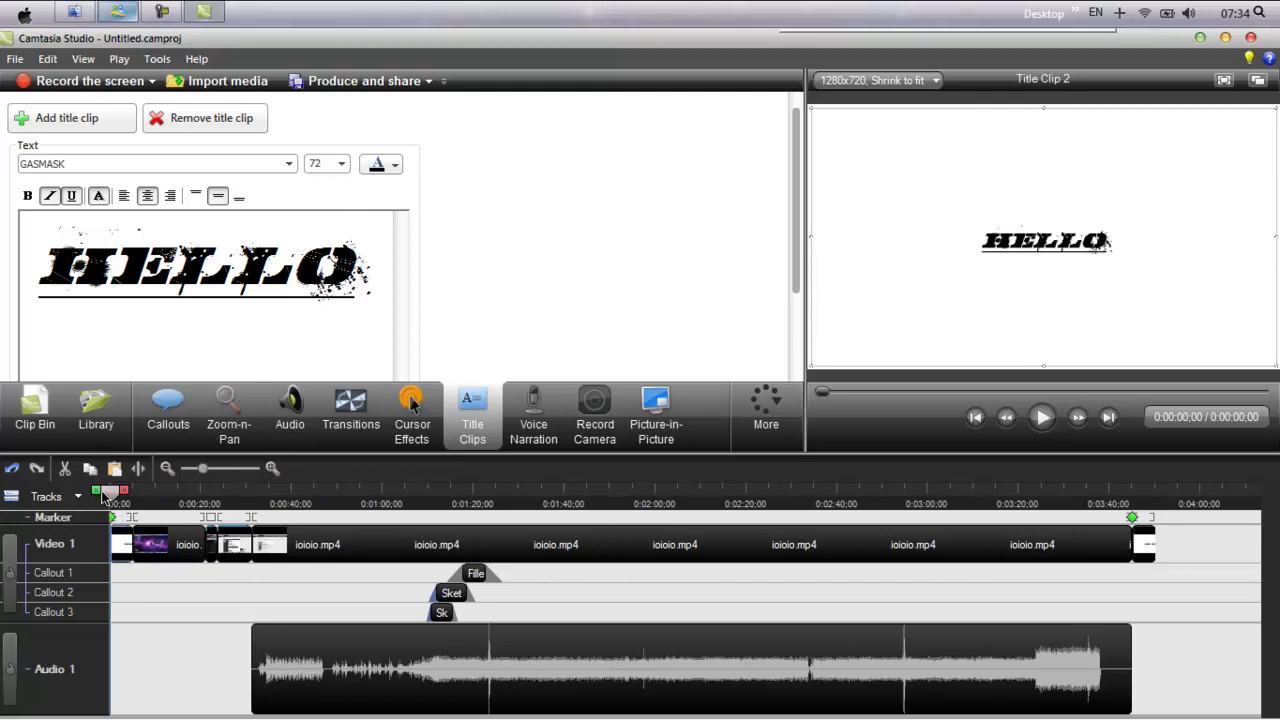
Add a blur callout at about 1:44 on the timeline
left_click_drag(104, 494, 117, 497)
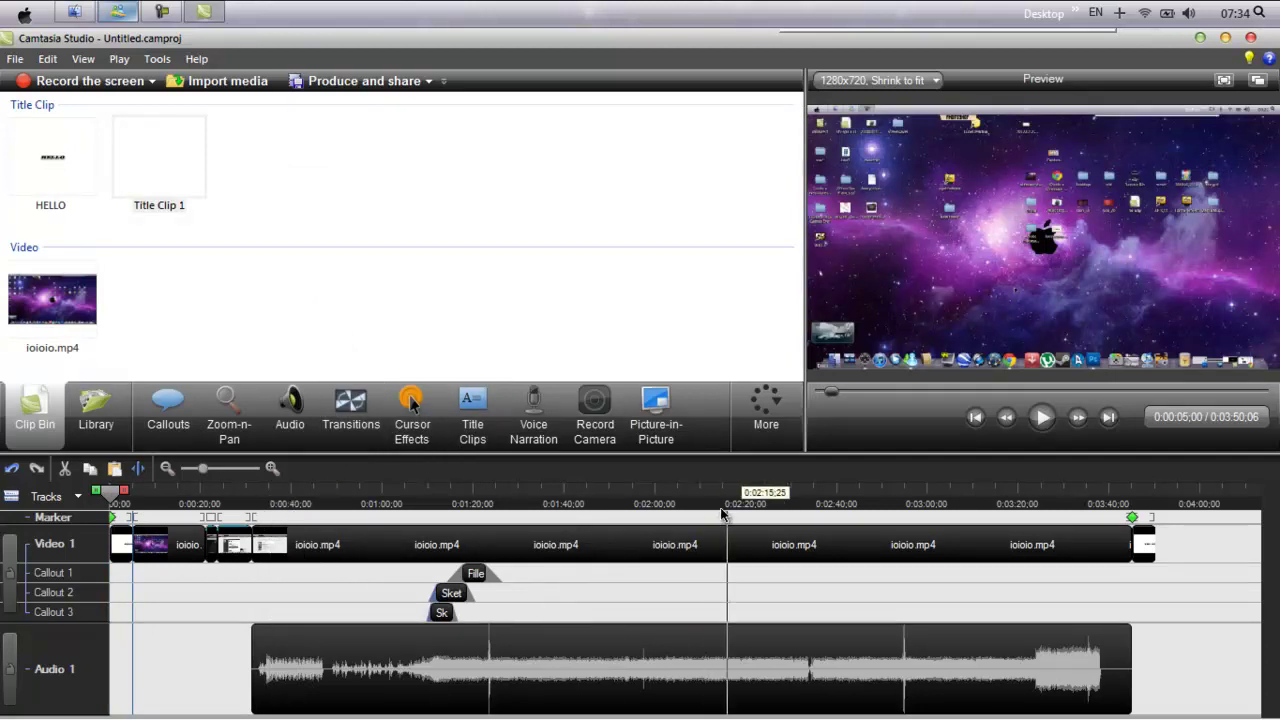
left_click_drag(117, 492, 496, 491)
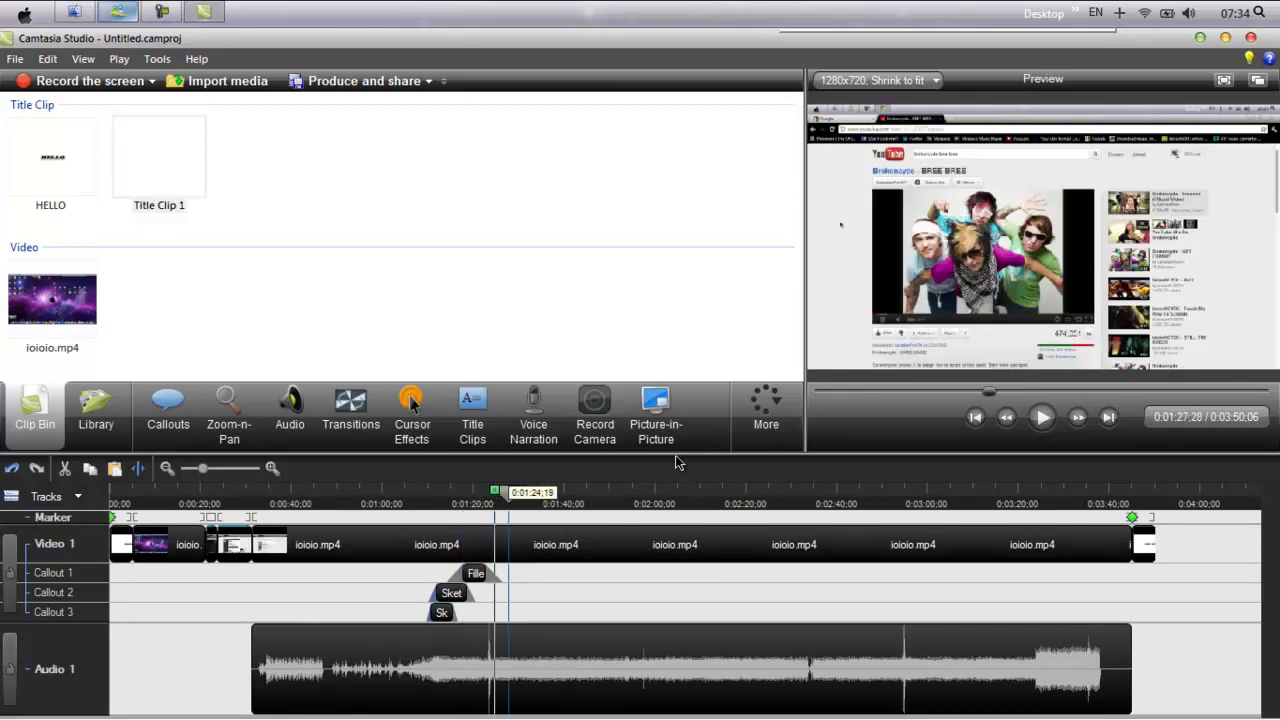
left_click(1044, 419)
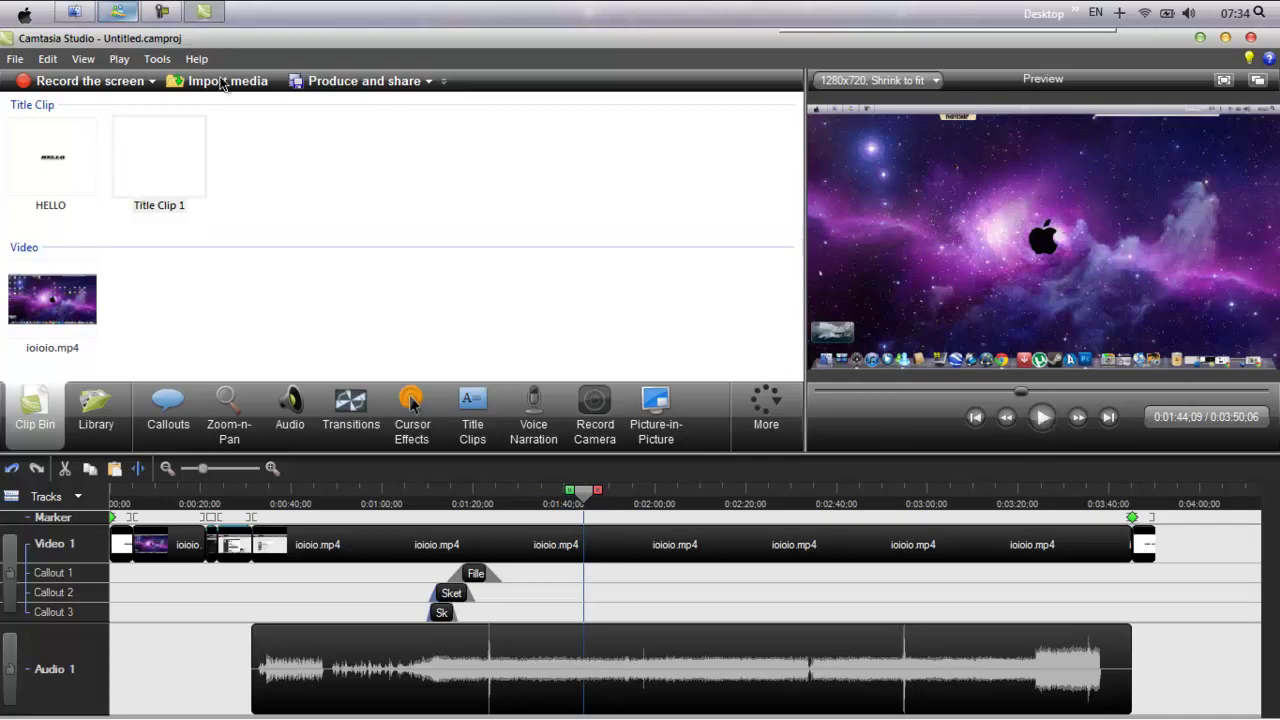
left_click(172, 415)
left_click(367, 181)
left_click(367, 181)
left_click(367, 181)
left_click(367, 181)
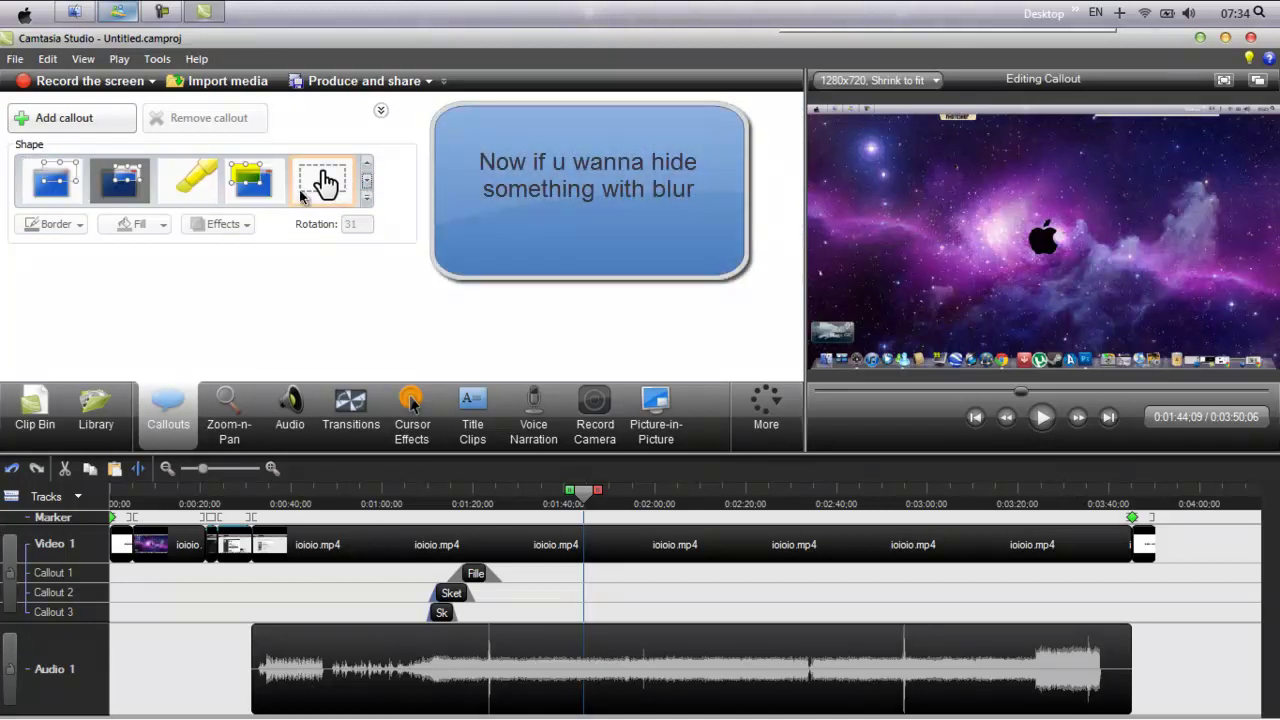
left_click(48, 182)
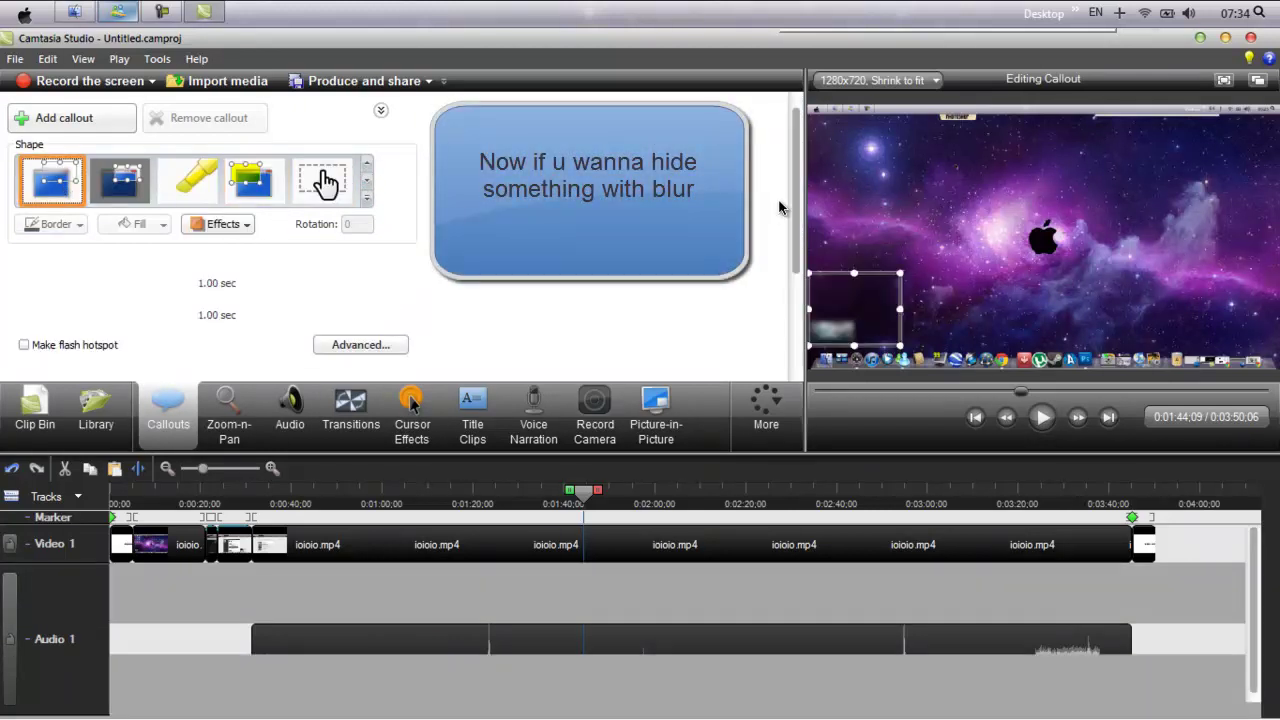
Enlarge the blur callout to about 1278 by 716 to cover the frame and extend its duration to about 26 seconds
left_click_drag(900, 273, 1277, 104)
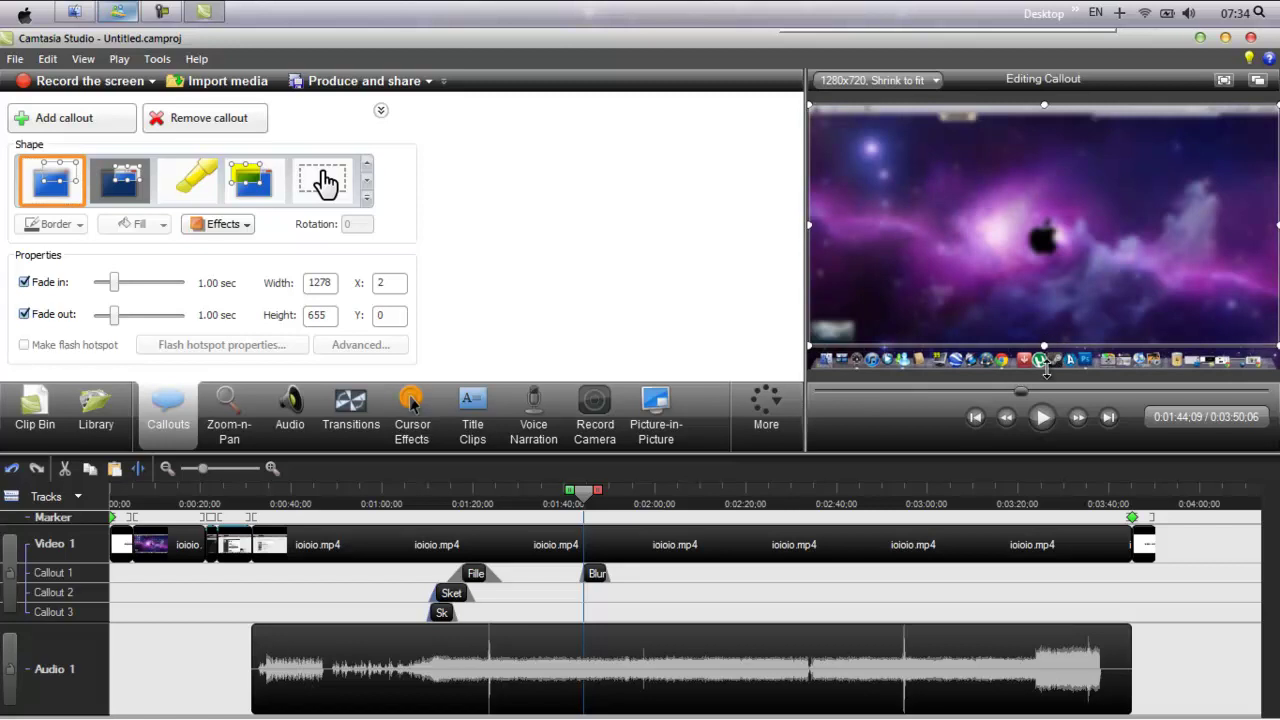
left_click_drag(1044, 360, 1046, 369)
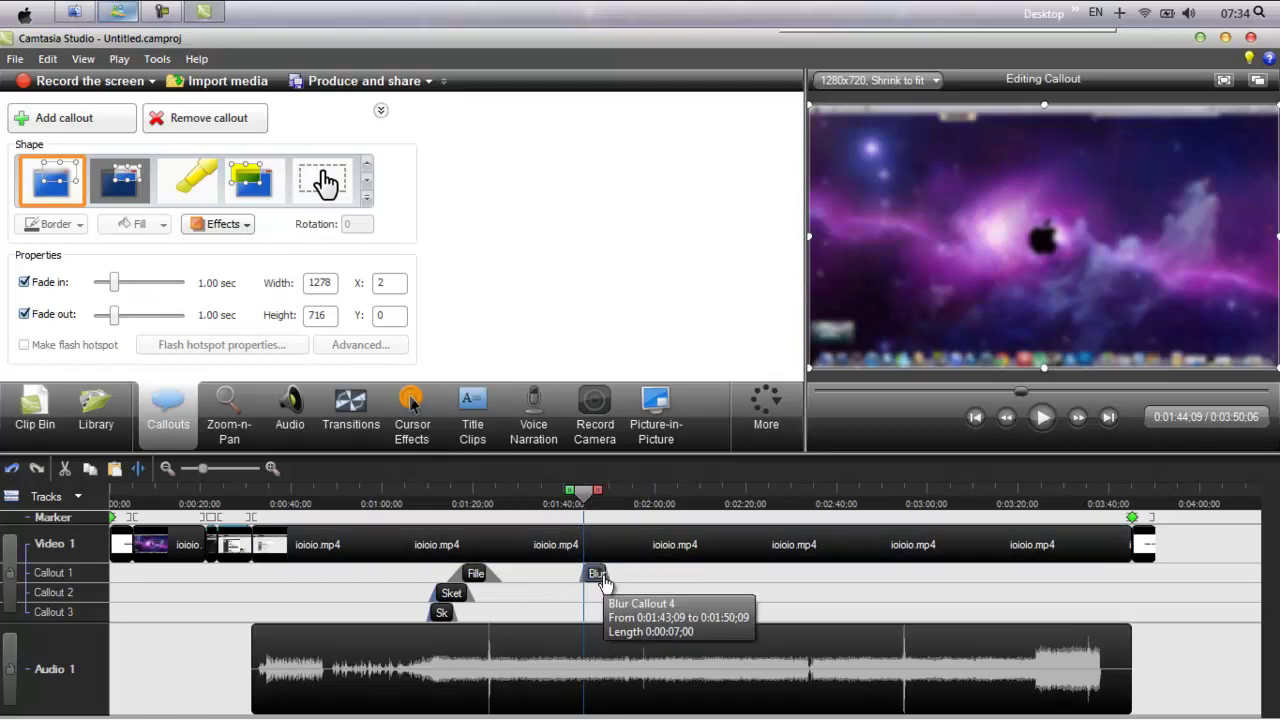
left_click_drag(603, 574, 696, 571)
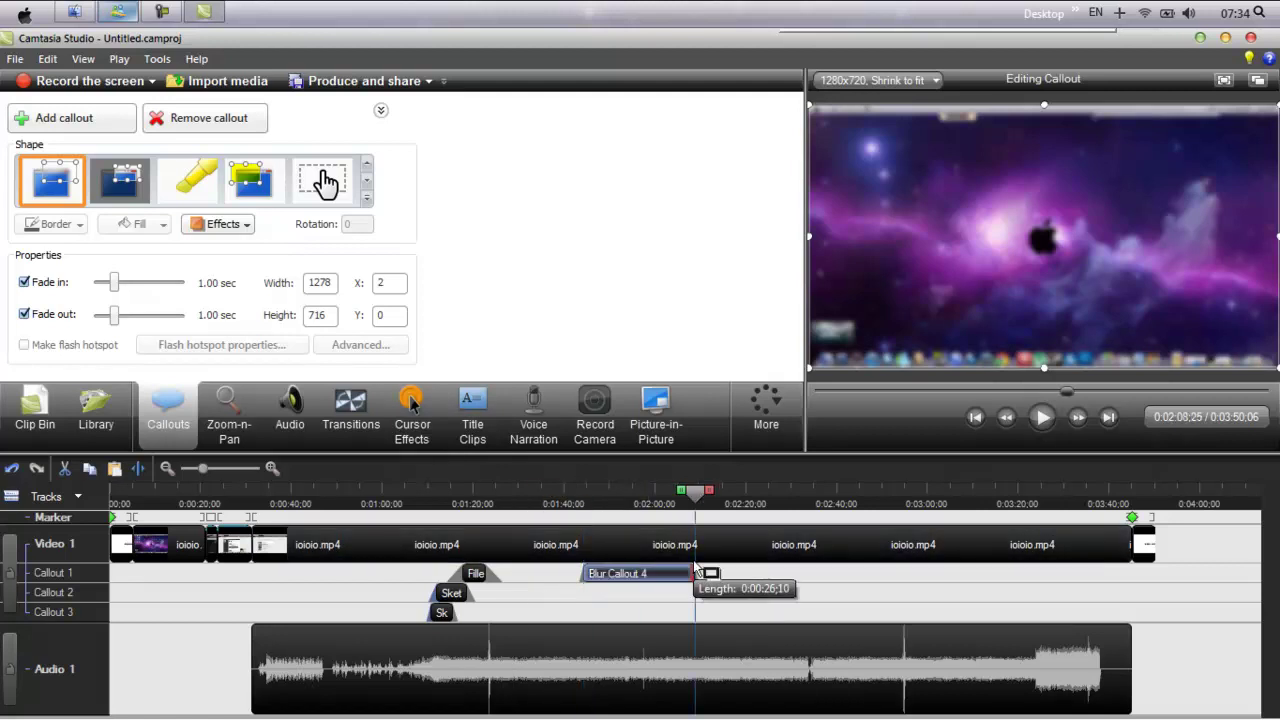
Play back the timeline from the start of the blur callout to past its end at about 2:16
left_click(670, 503)
left_click_drag(667, 503, 582, 515)
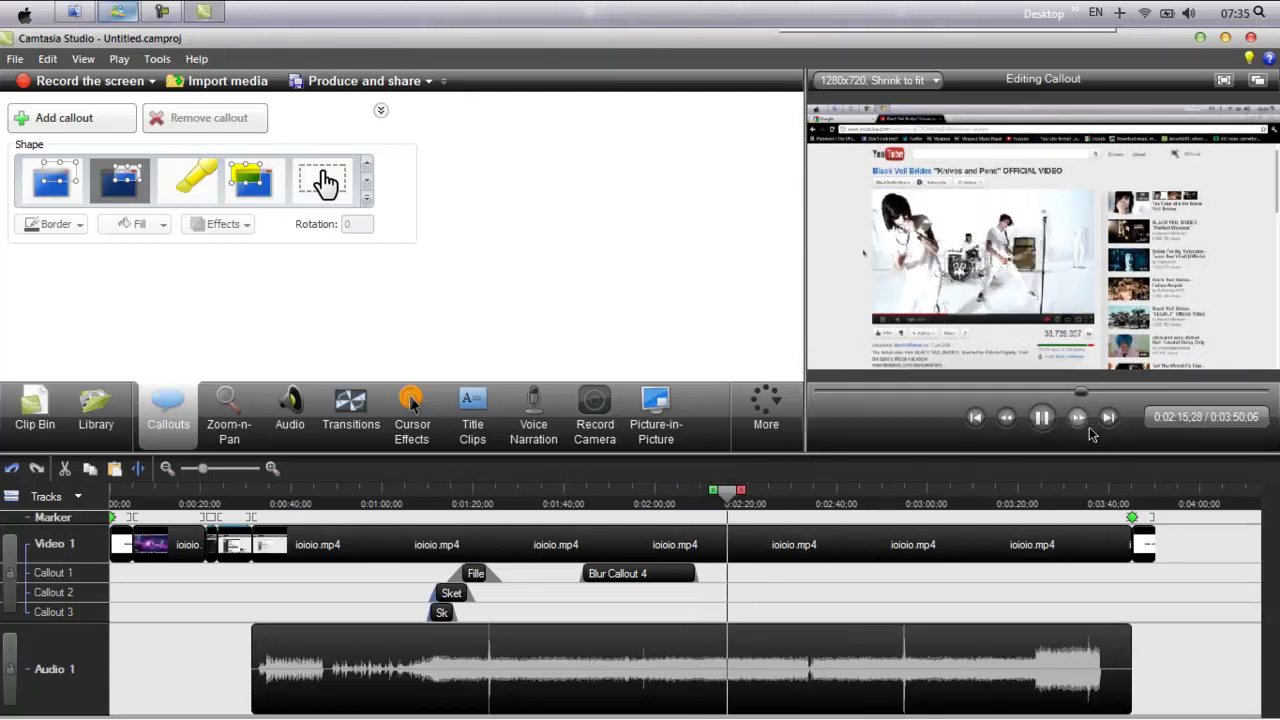
left_click(1042, 417)
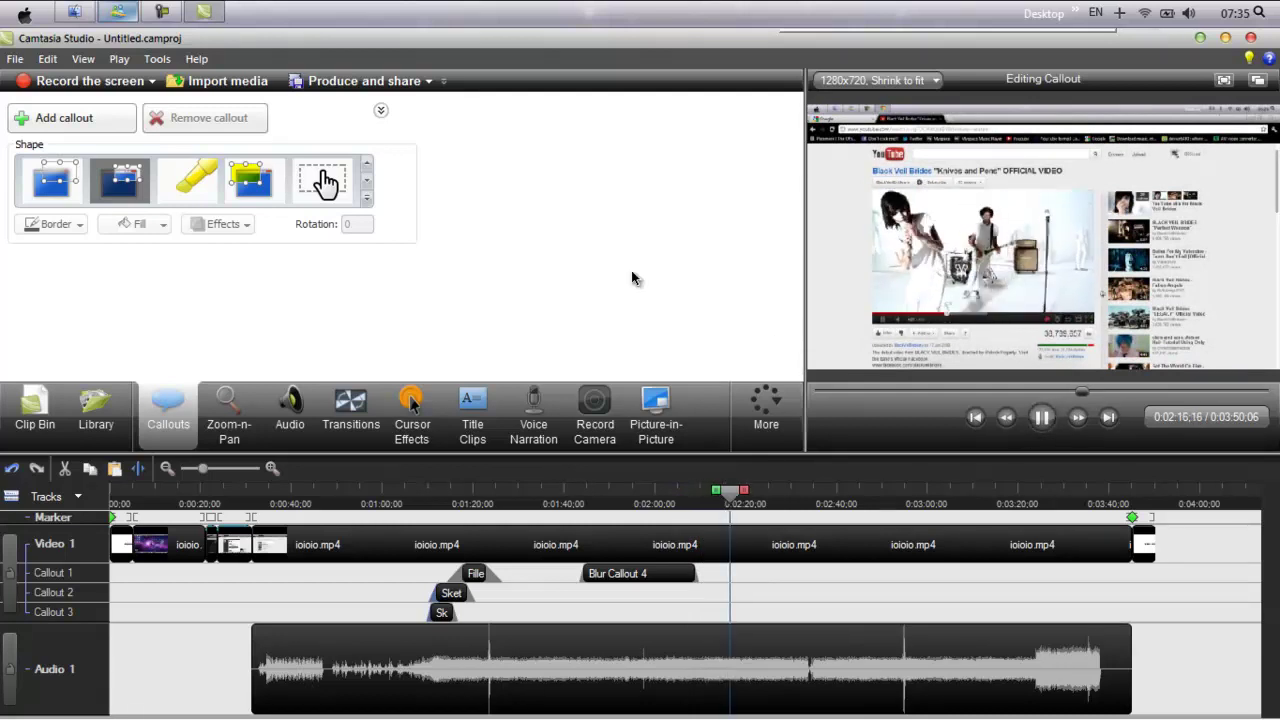
Add a text callout reading "HELLO" at about 2:16 and fit its box to the lower part of the frame
left_click(367, 183)
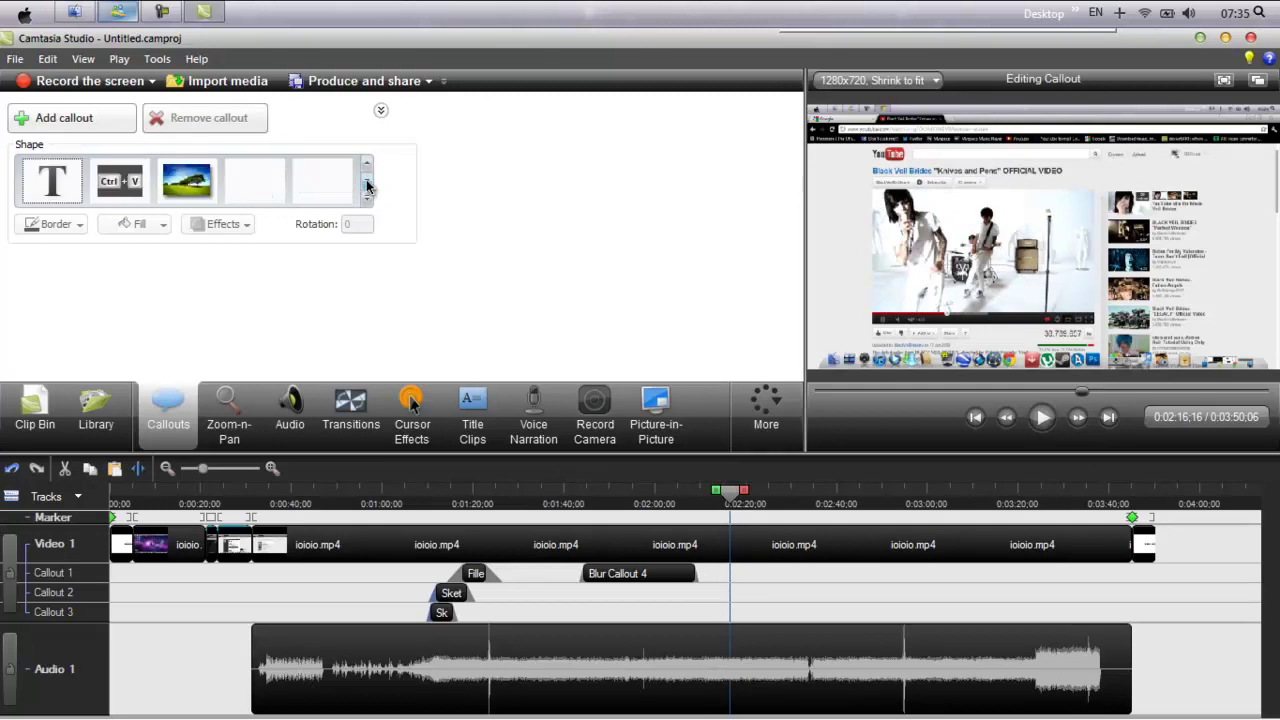
left_click(82, 195)
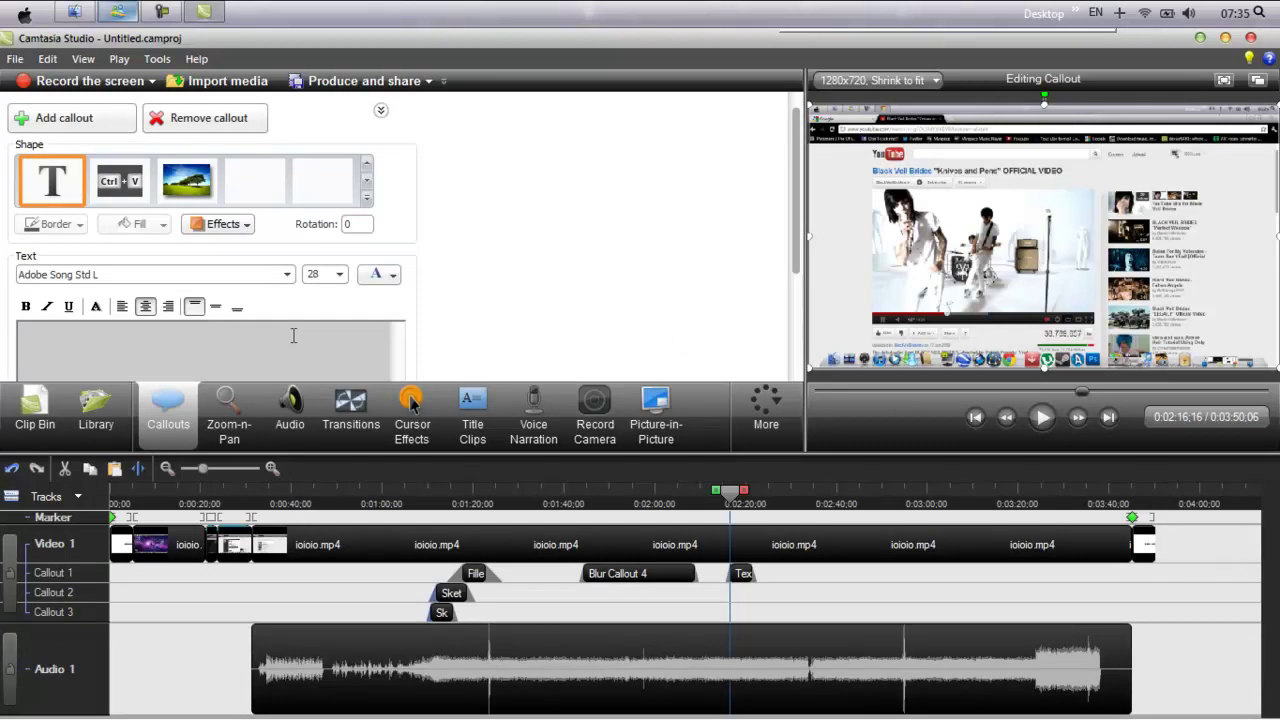
type("HELLO")
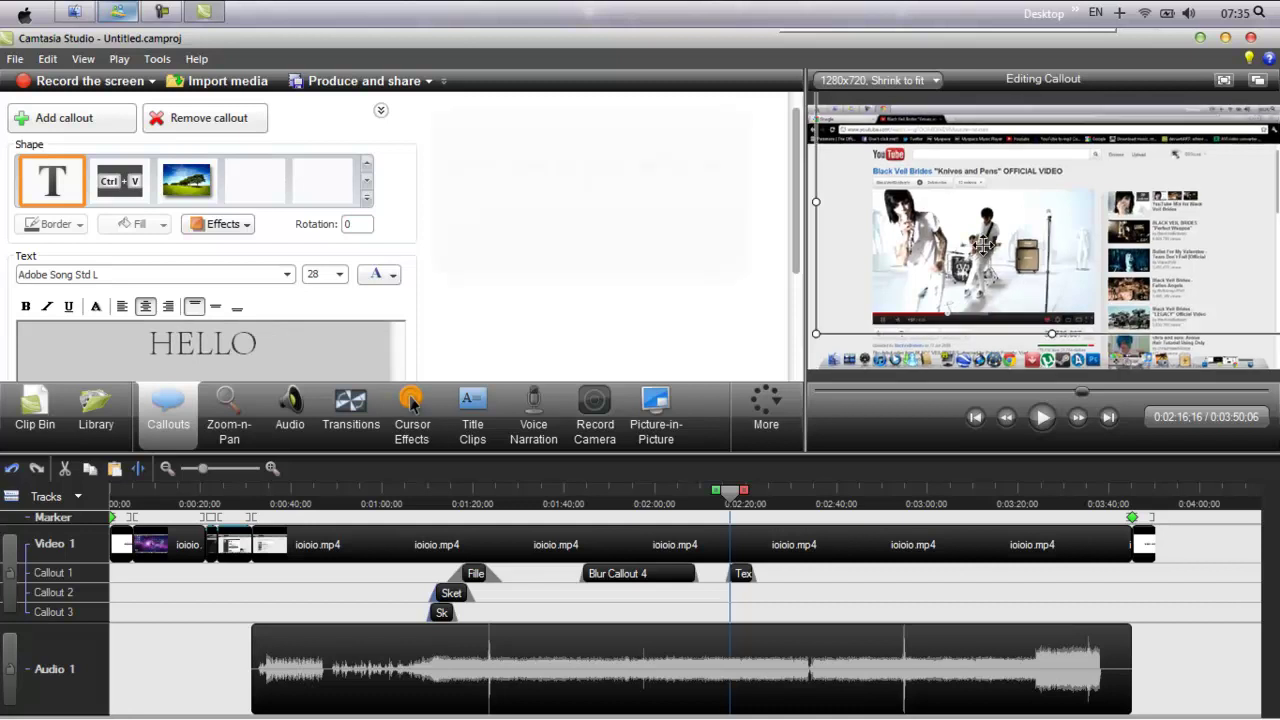
left_click_drag(1010, 275, 1017, 327)
left_click_drag(1040, 105, 1040, 287)
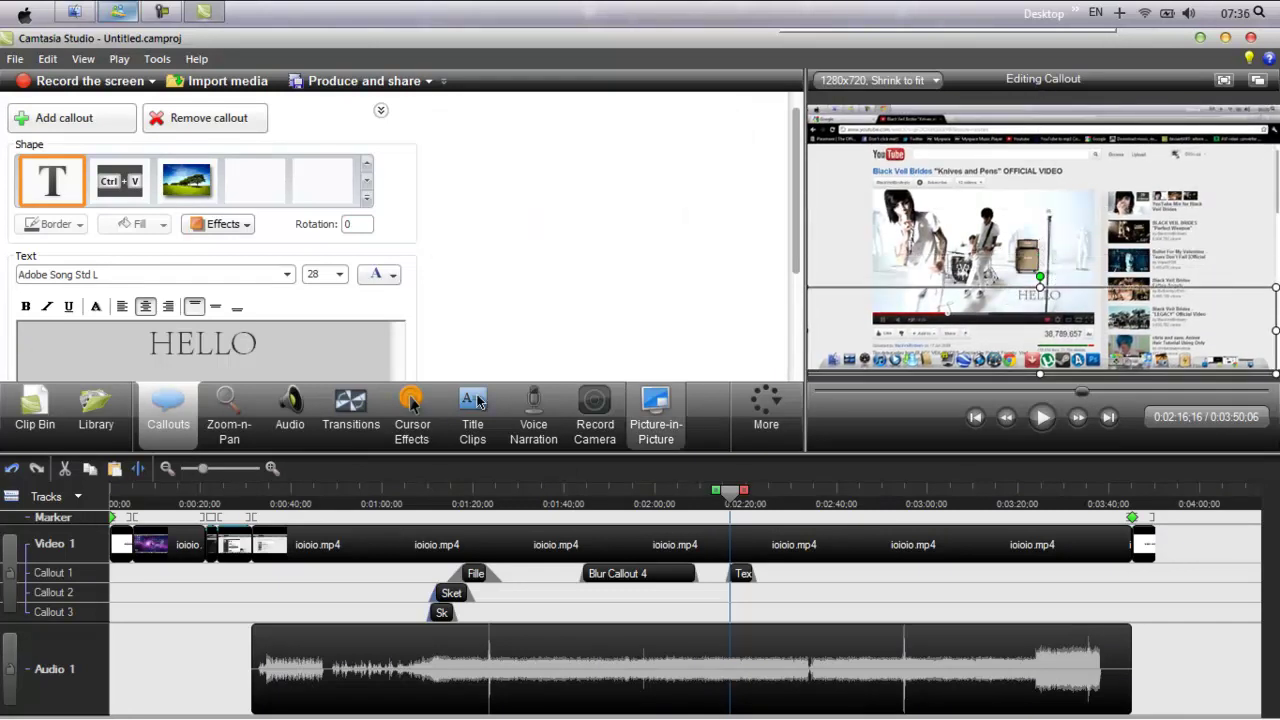
Make the "HELLO" callout text bold and set its font size to 72
triple_click(45, 338)
left_click(30, 308)
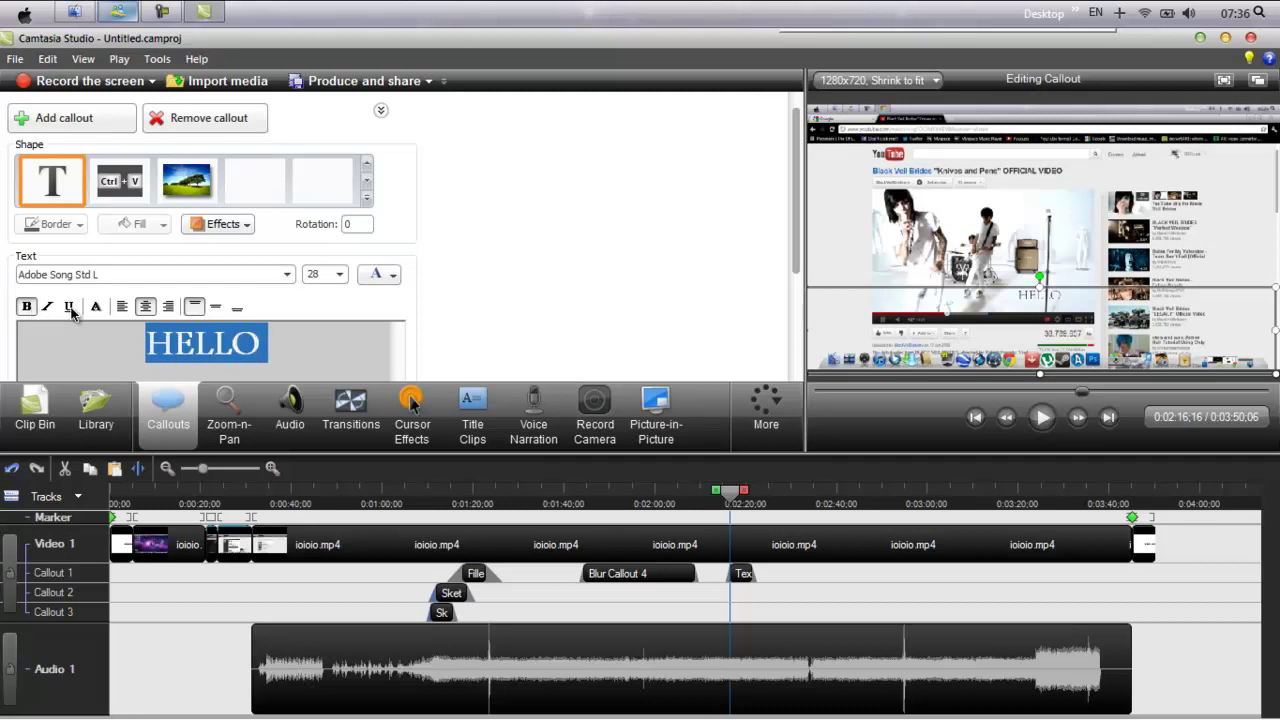
left_click(341, 279)
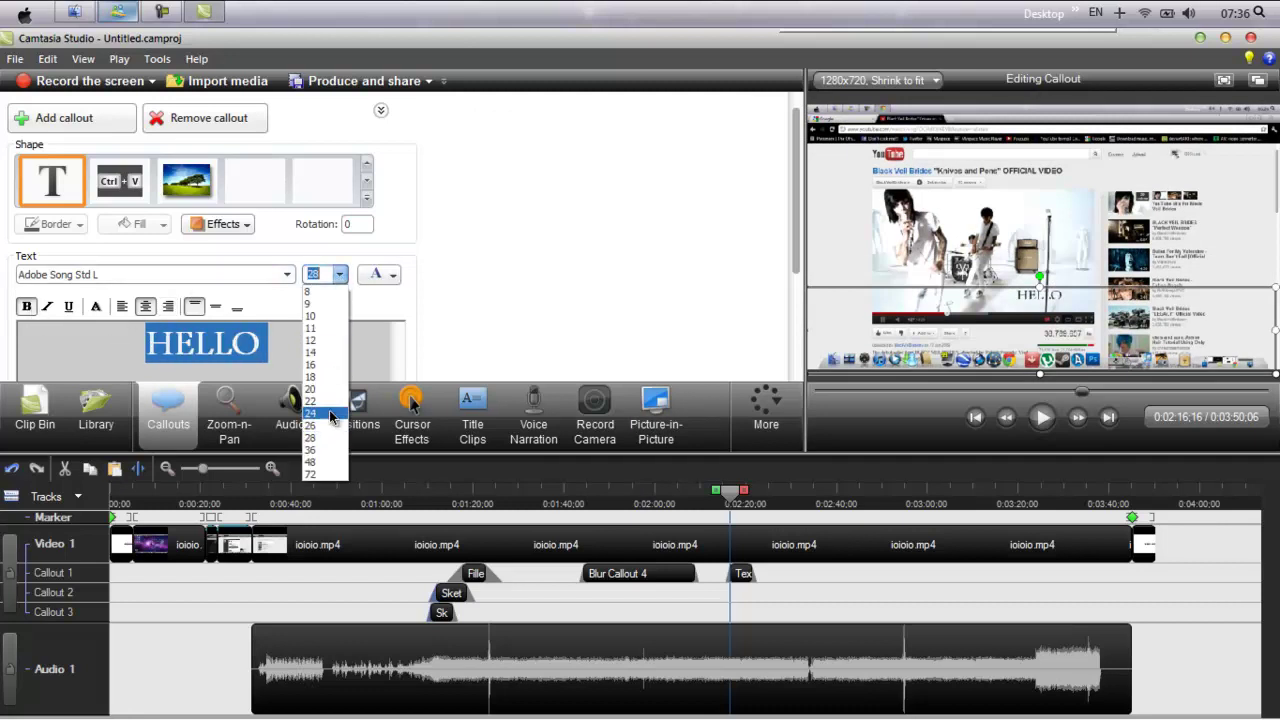
left_click(325, 474)
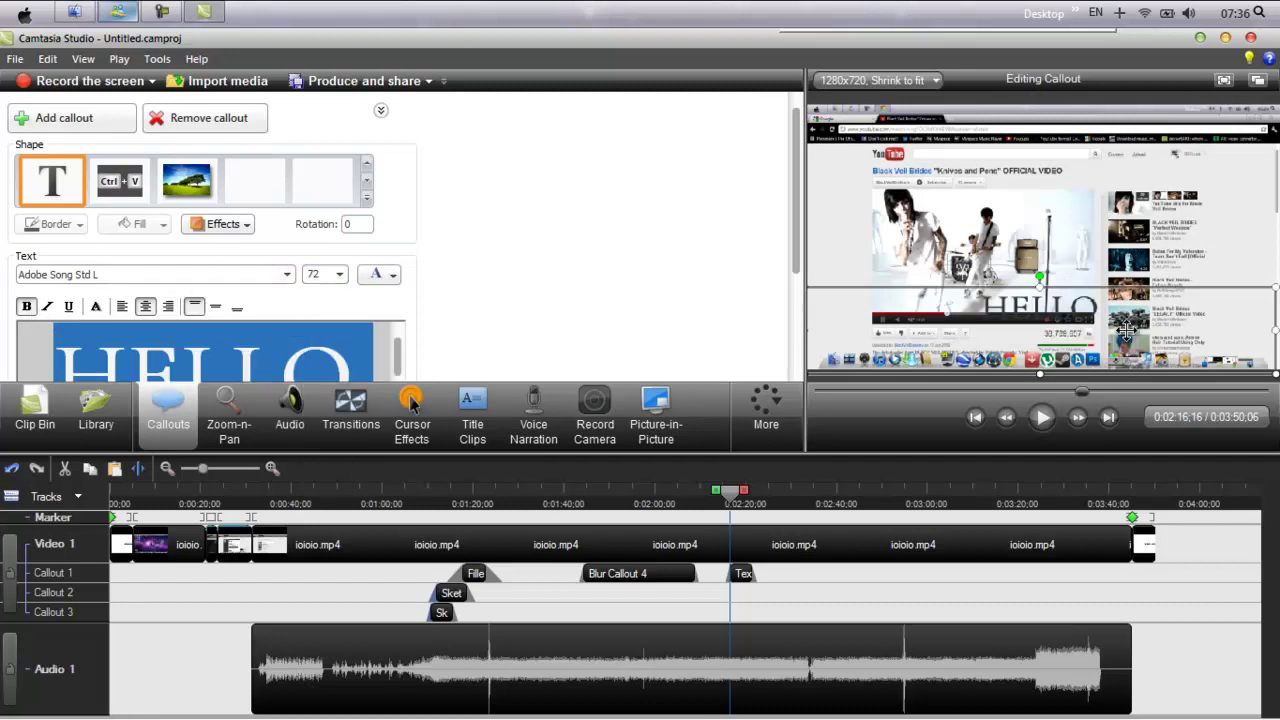
Replace the text callout's wording with "HI"
left_click(368, 362)
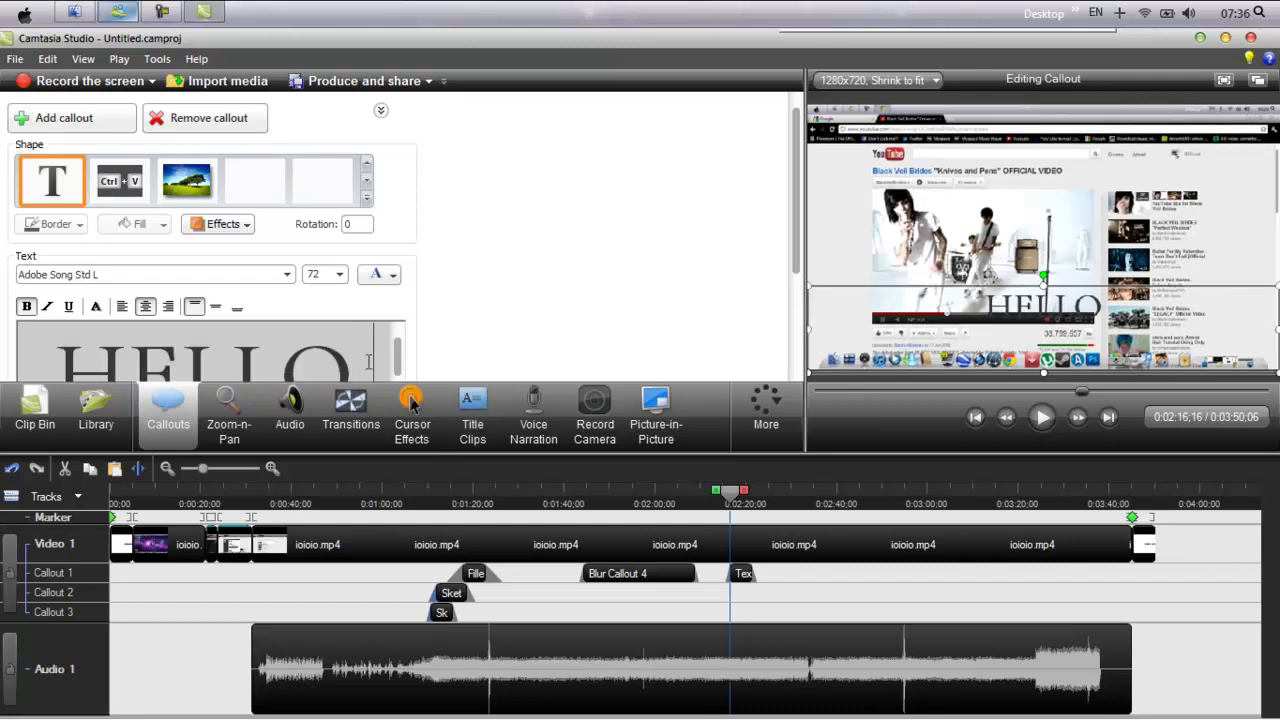
type("OR")
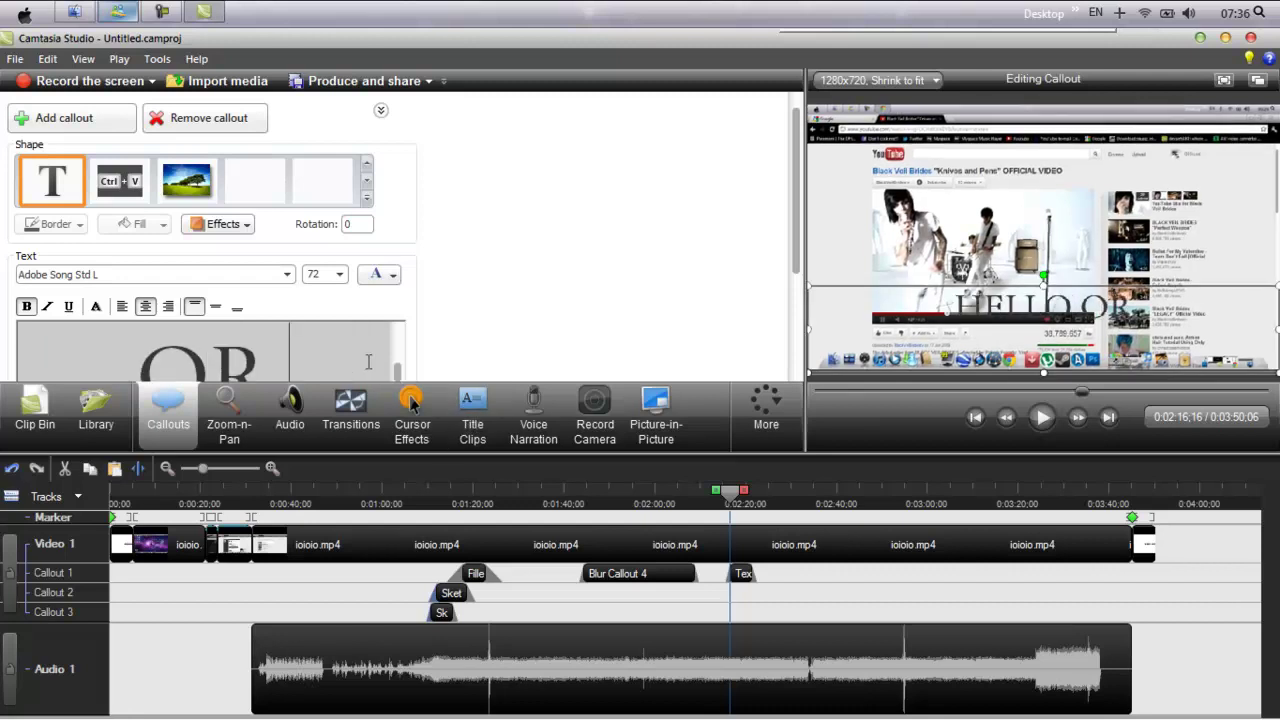
scroll(368, 362, "up", 5)
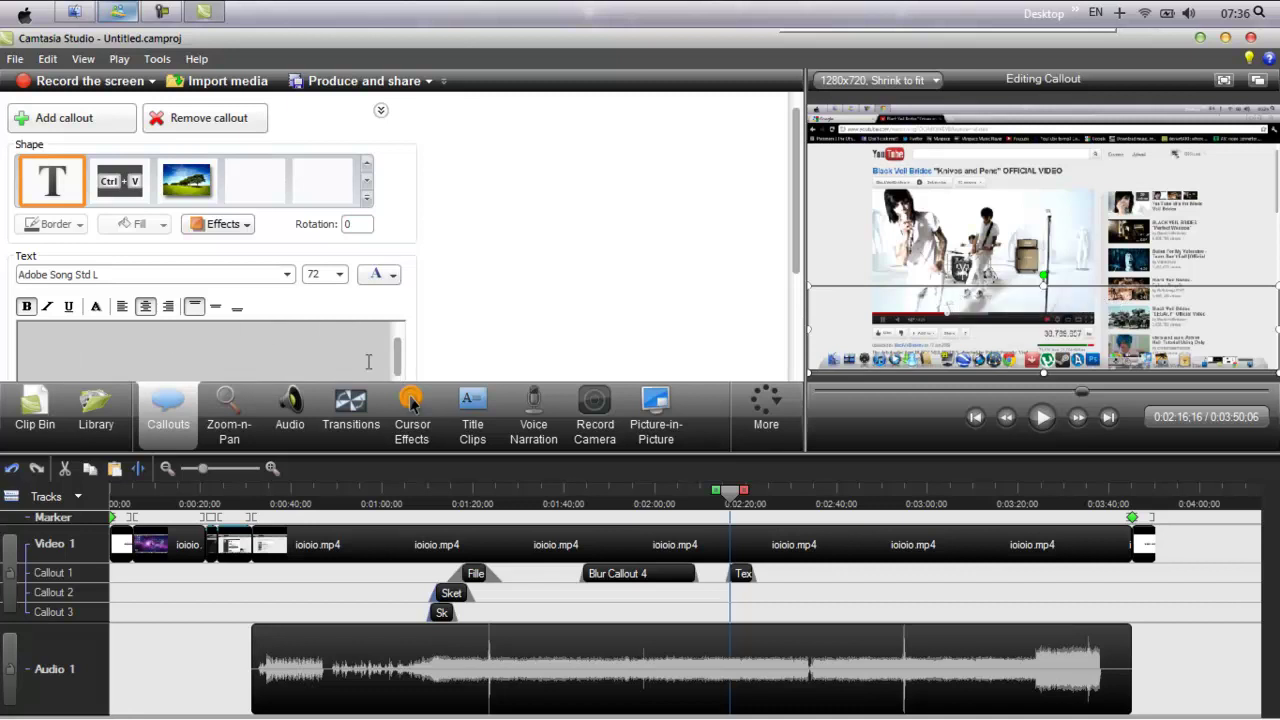
Play back the text callout section from about 2:12 and park the playhead at about 2:18
left_click(1064, 388)
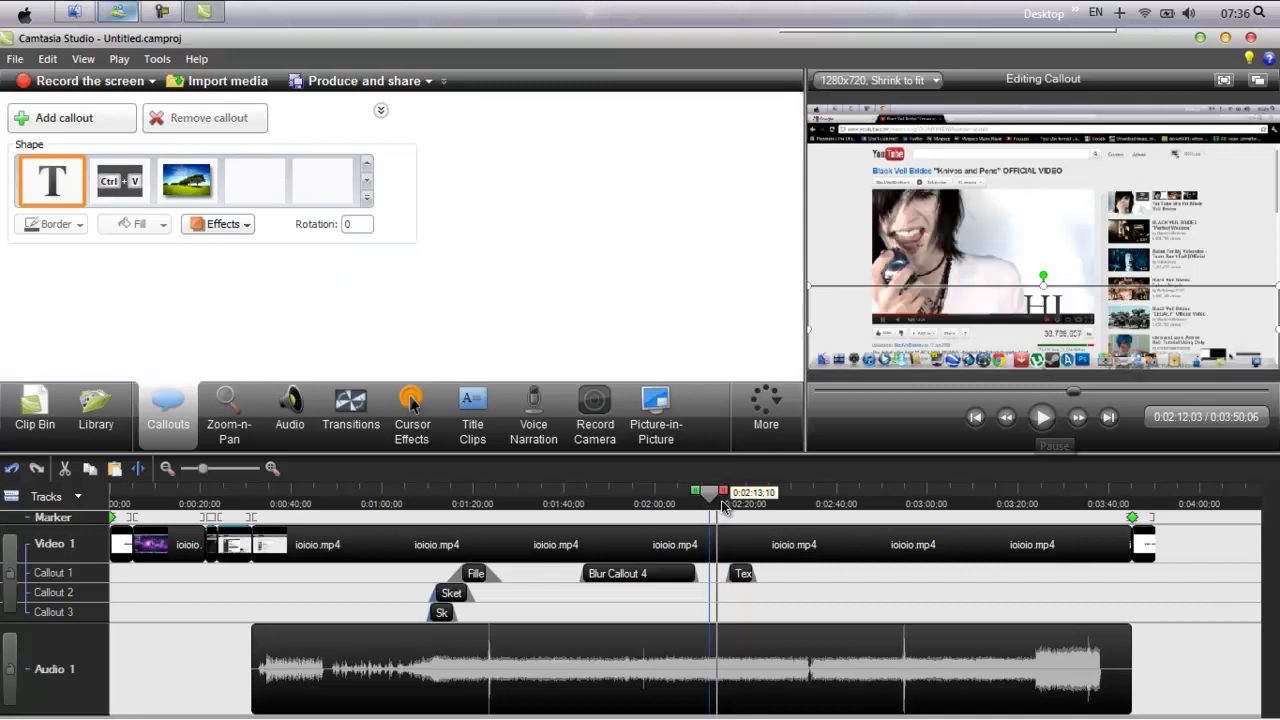
left_click(1043, 418)
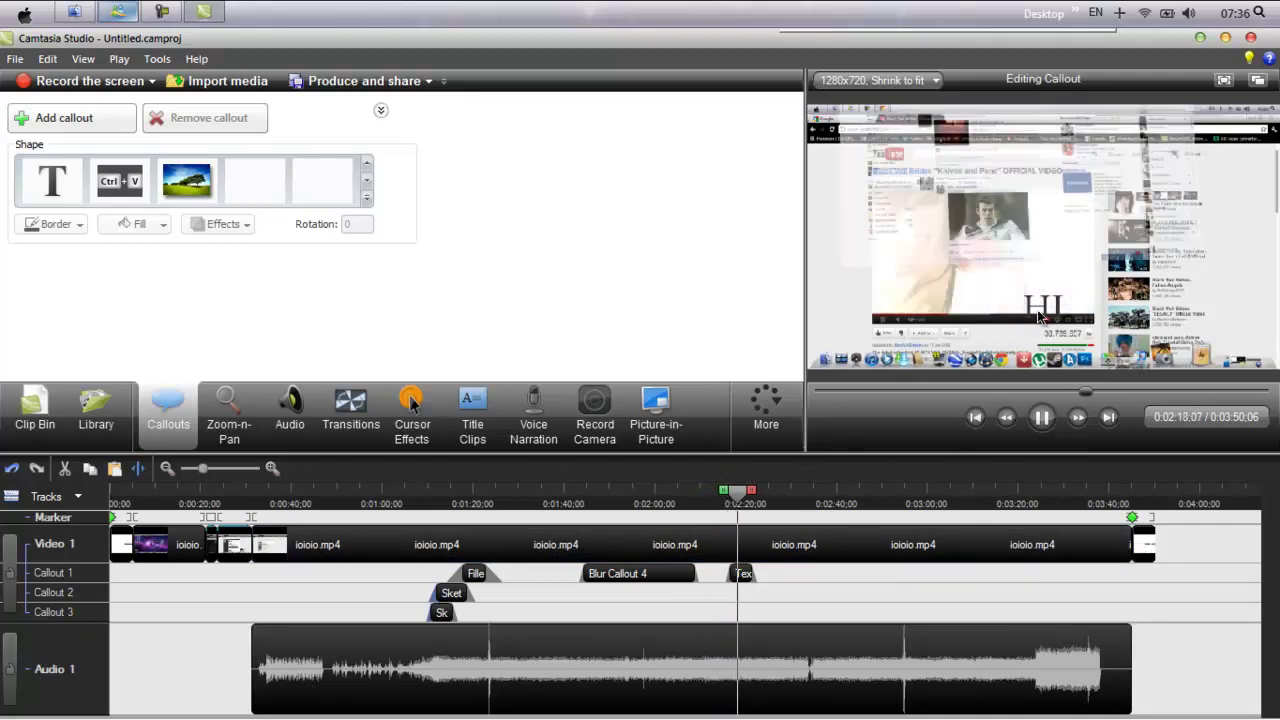
left_click(1041, 425)
left_click_drag(752, 494, 745, 503)
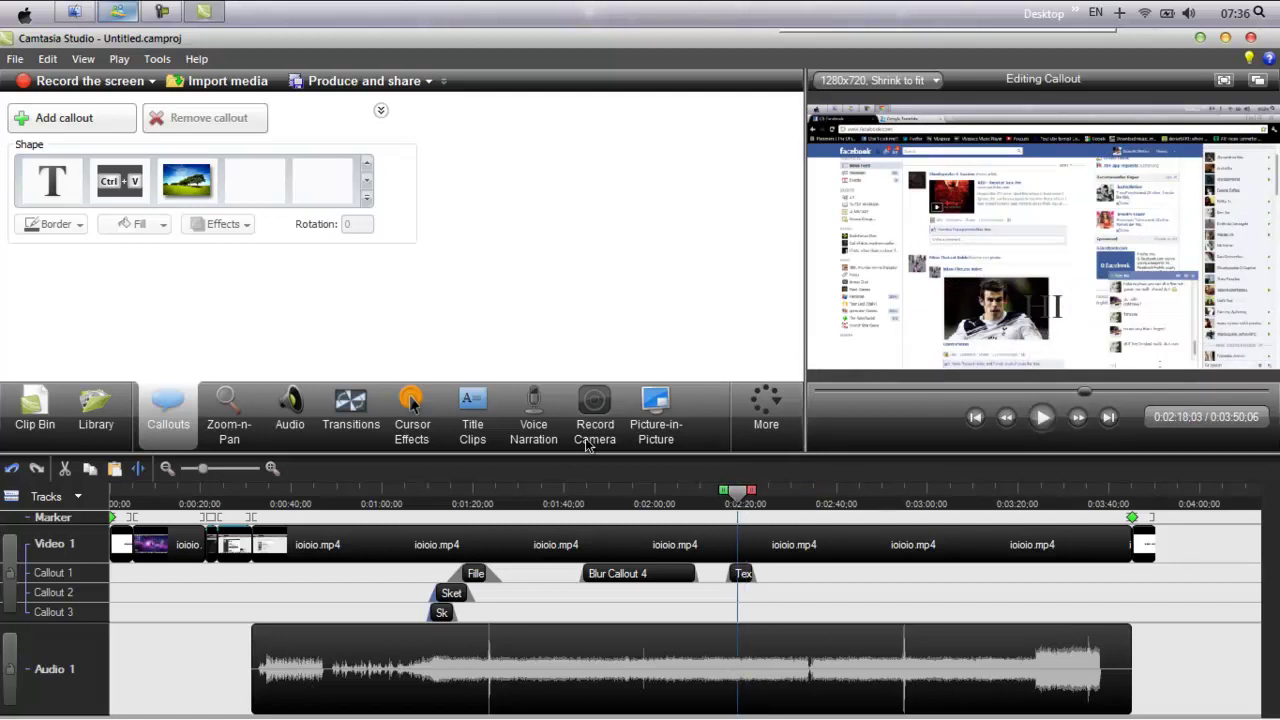
Import "Bullet for My Valentine - poison" from the Videos library, append it after the "THE END" title clip, and start playback
left_click(371, 176)
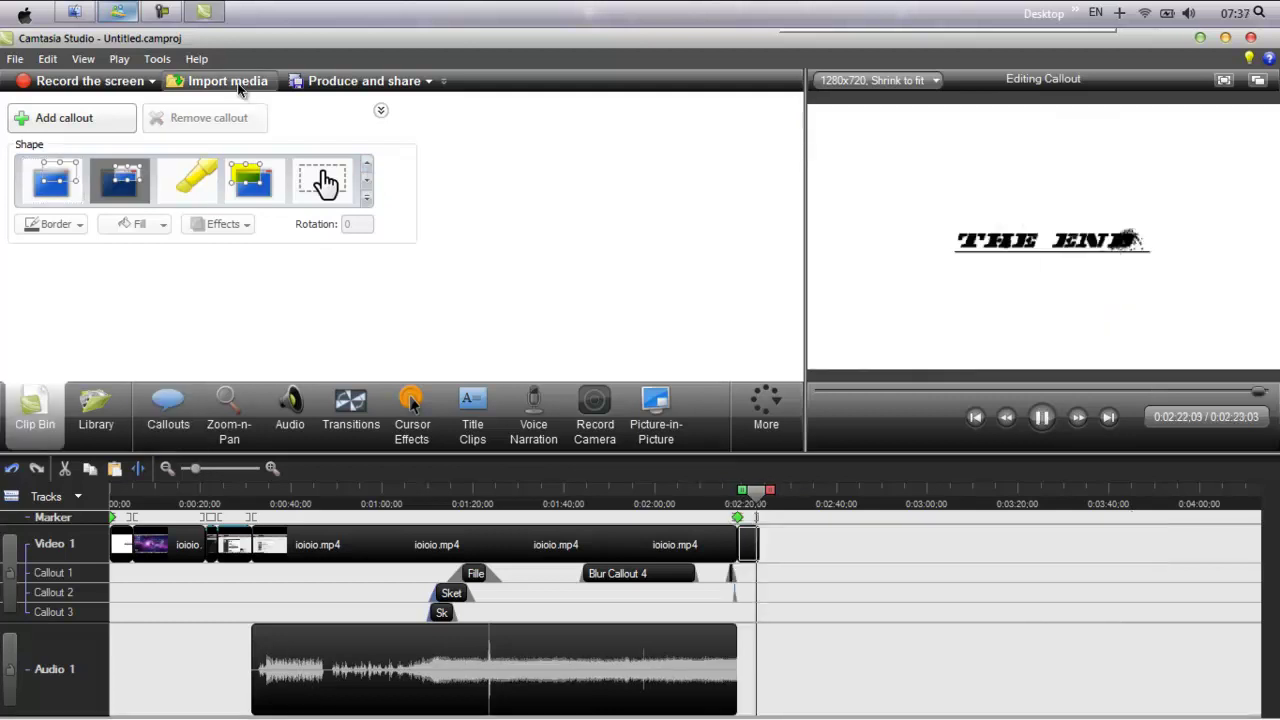
left_click(230, 82)
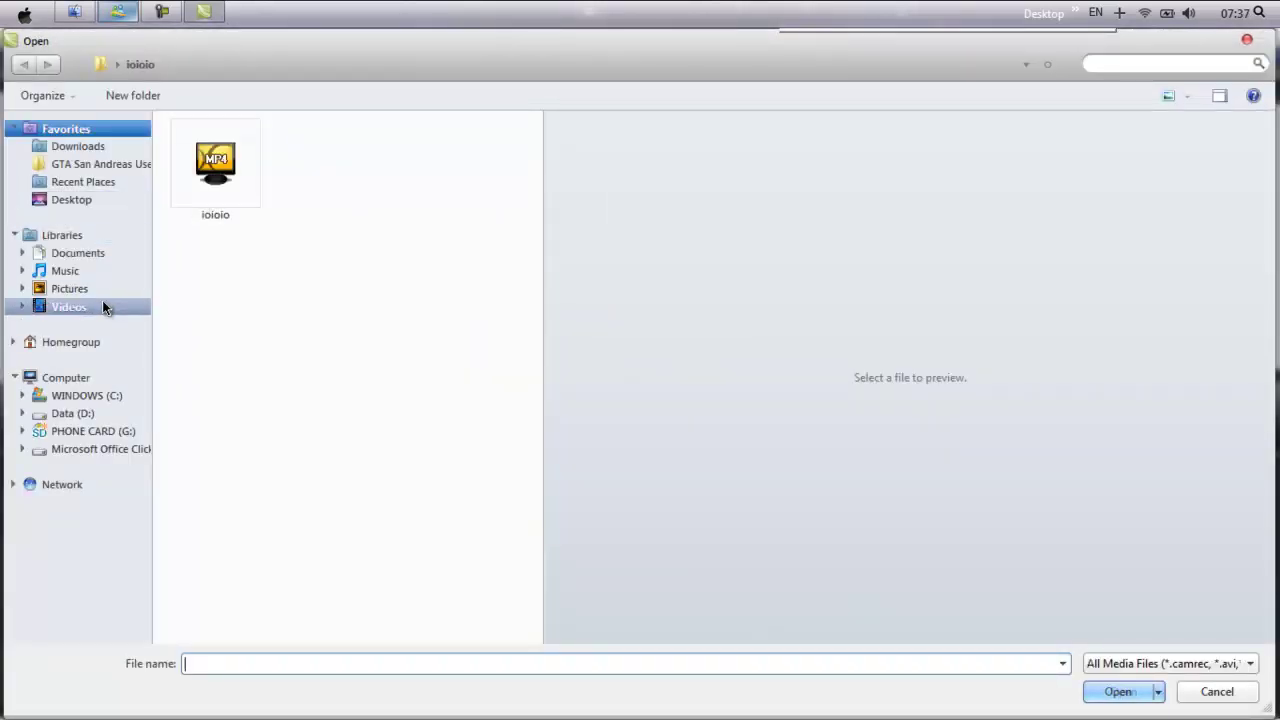
left_click(102, 305)
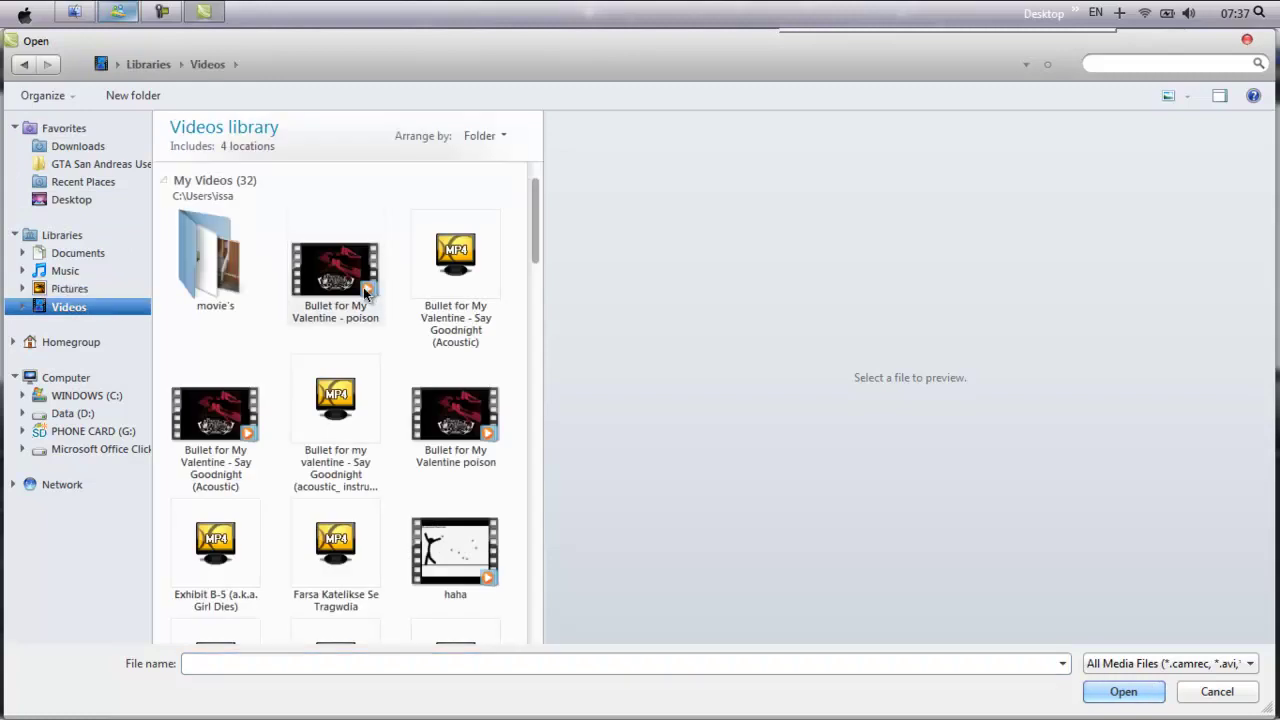
left_click(370, 290)
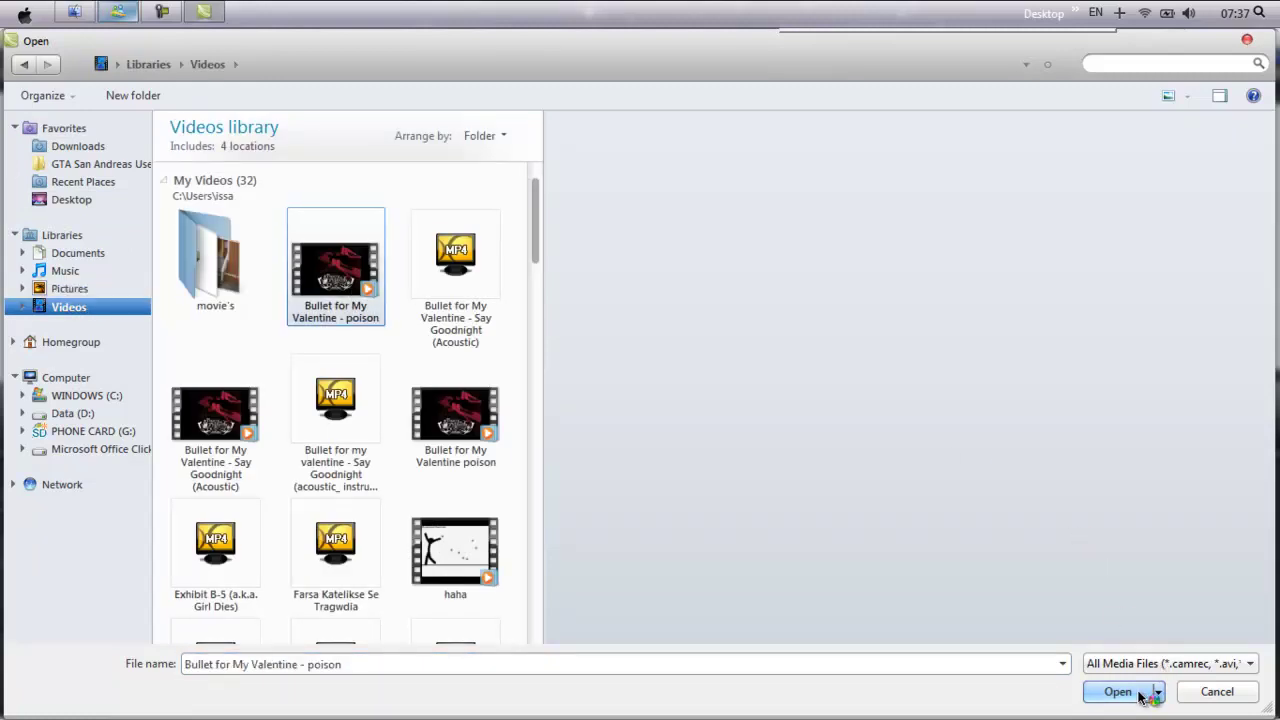
left_click(1138, 693)
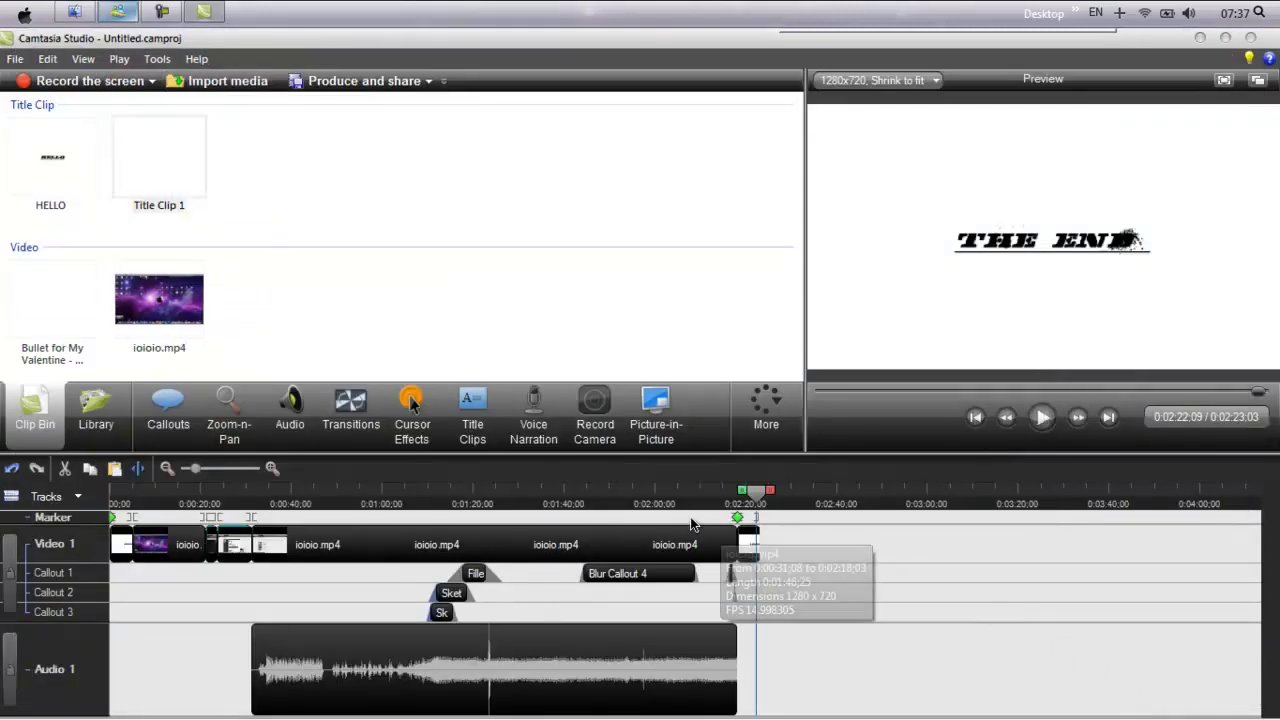
left_click_drag(40, 318, 769, 549)
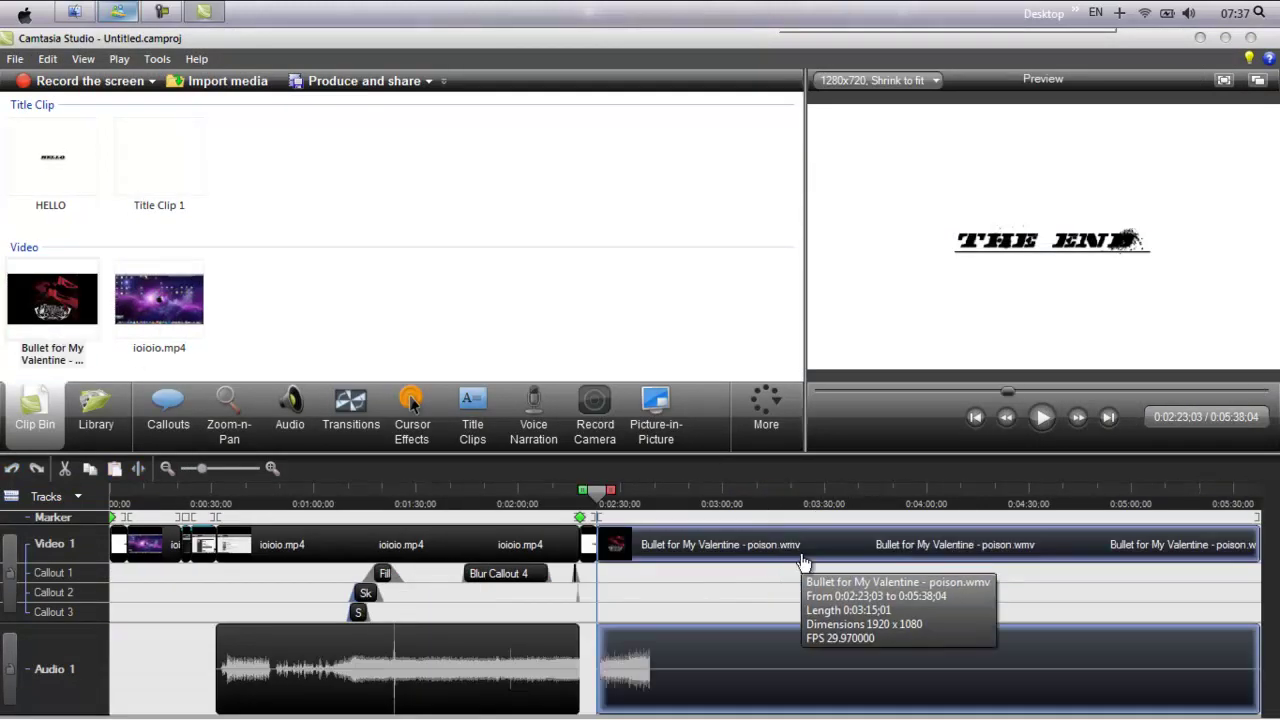
left_click(1041, 418)
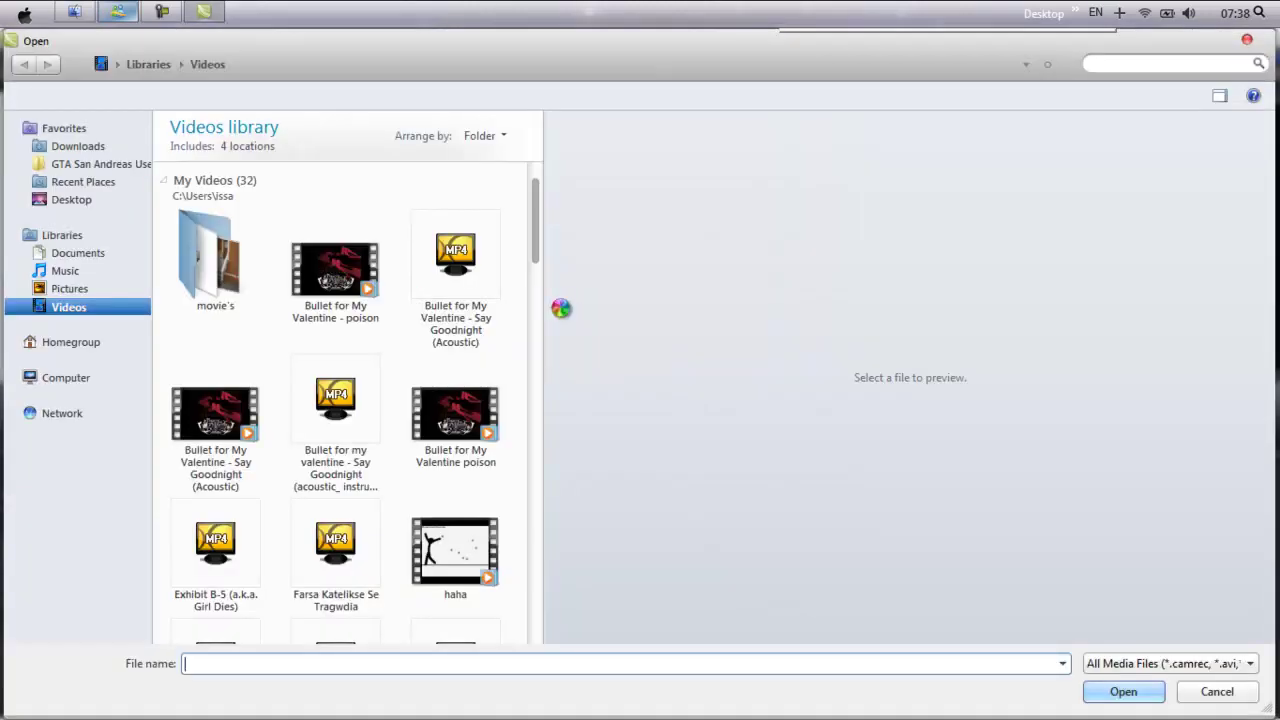
Import "Bullet for My Valentine poison" from the Videos library and append it to the end of the Video 1 track
scroll(538, 240, "down", 3)
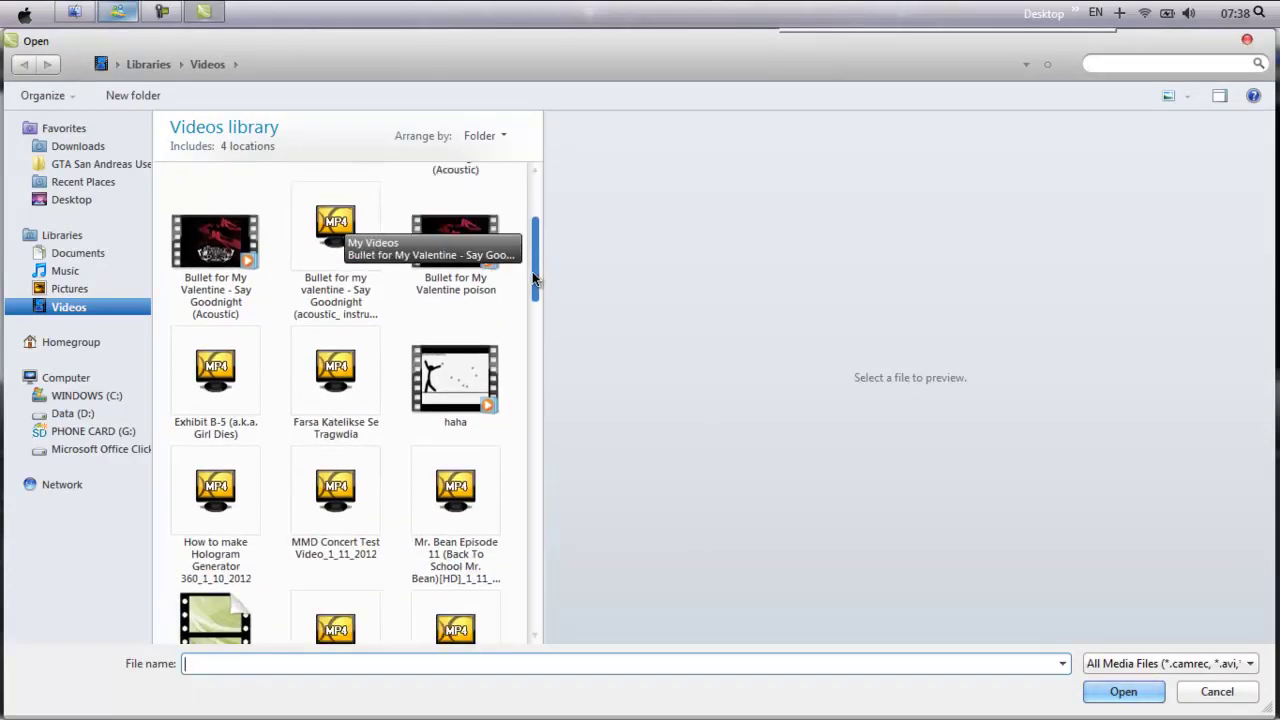
scroll(532, 286, "down", 3)
left_click_drag(532, 303, 535, 240)
left_click(455, 425)
left_click(1110, 692)
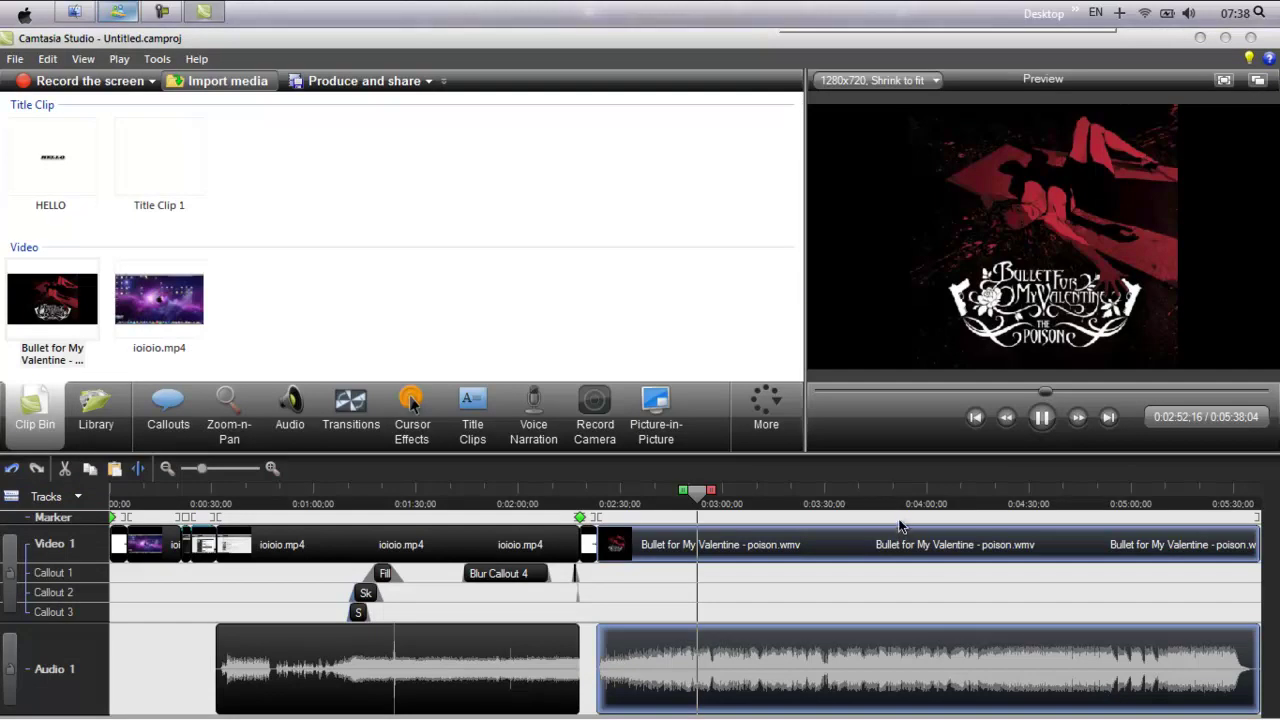
left_click(1042, 417)
left_click_drag(172, 300, 276, 341)
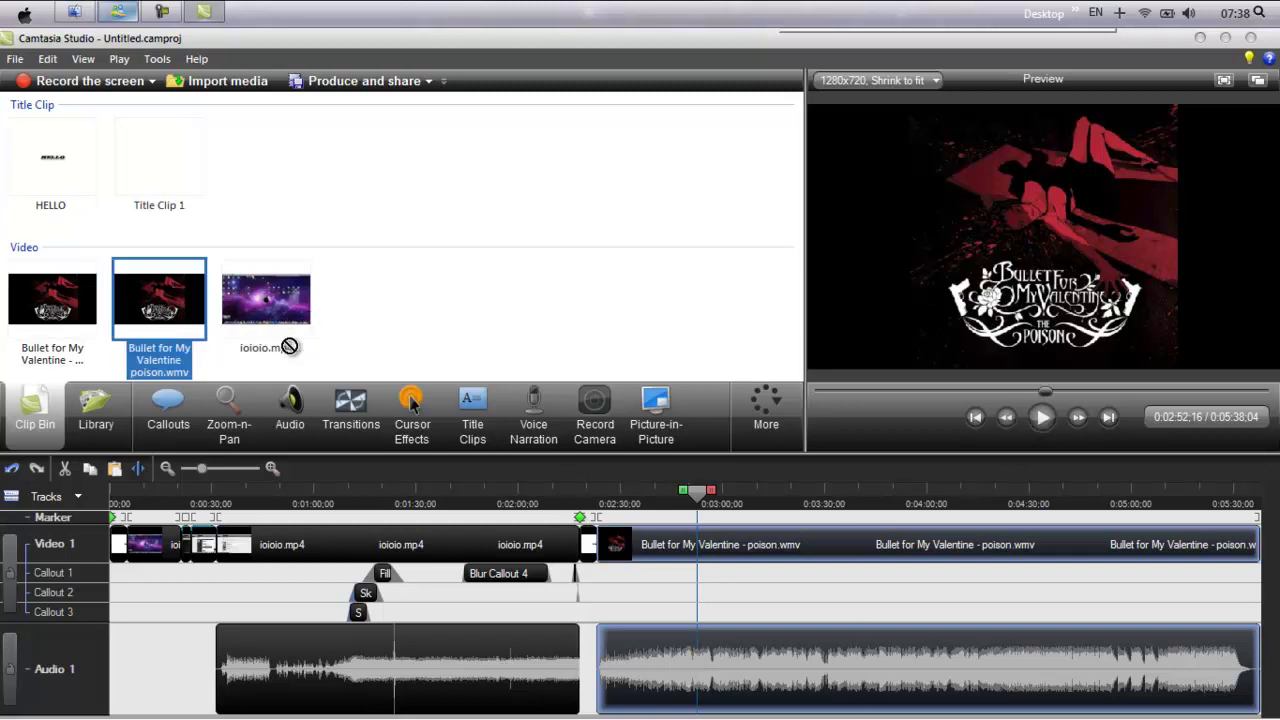
left_click_drag(1162, 507, 1252, 545)
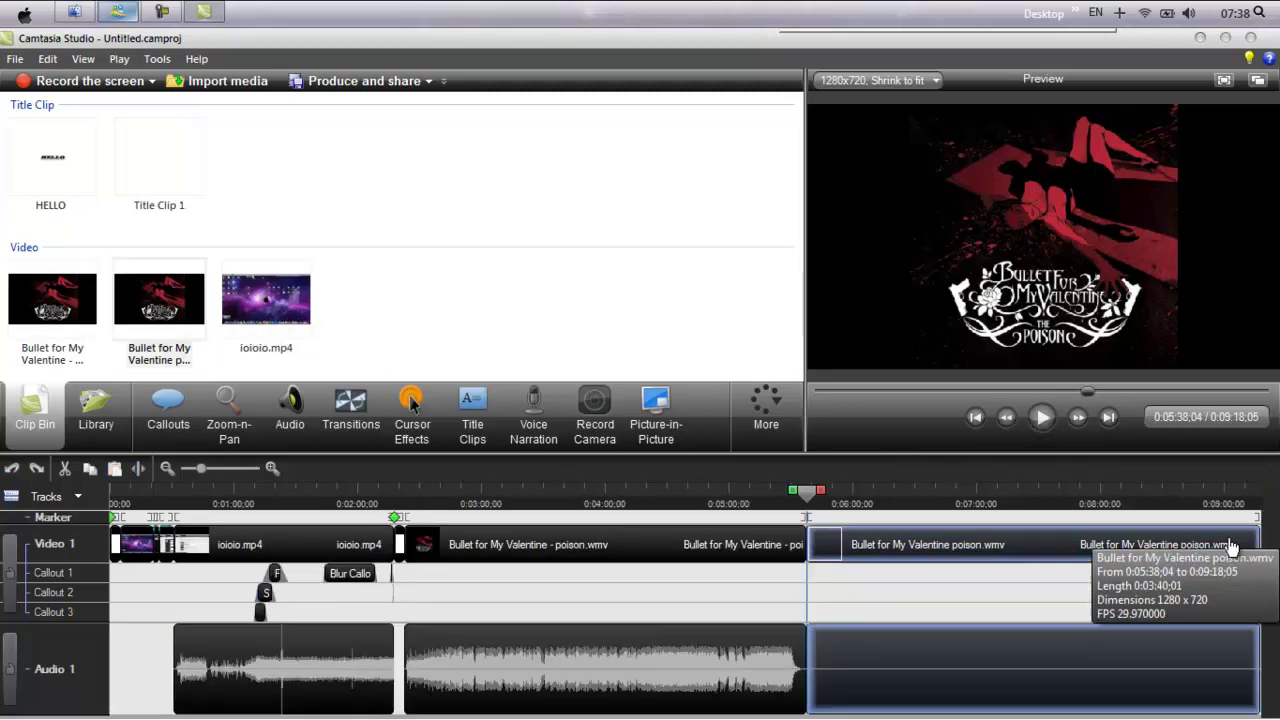
Play back the project's opening and the junction between the two music videos at about 5:38
left_click(1039, 419)
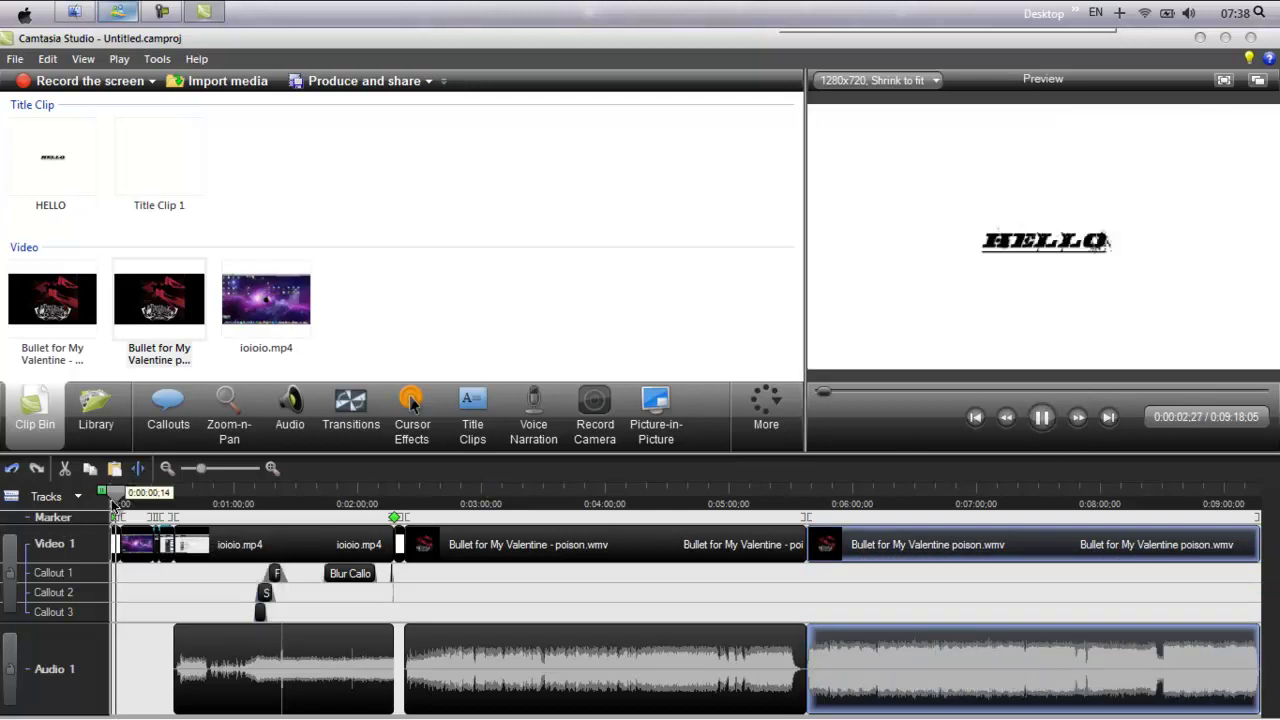
left_click_drag(116, 491, 806, 491)
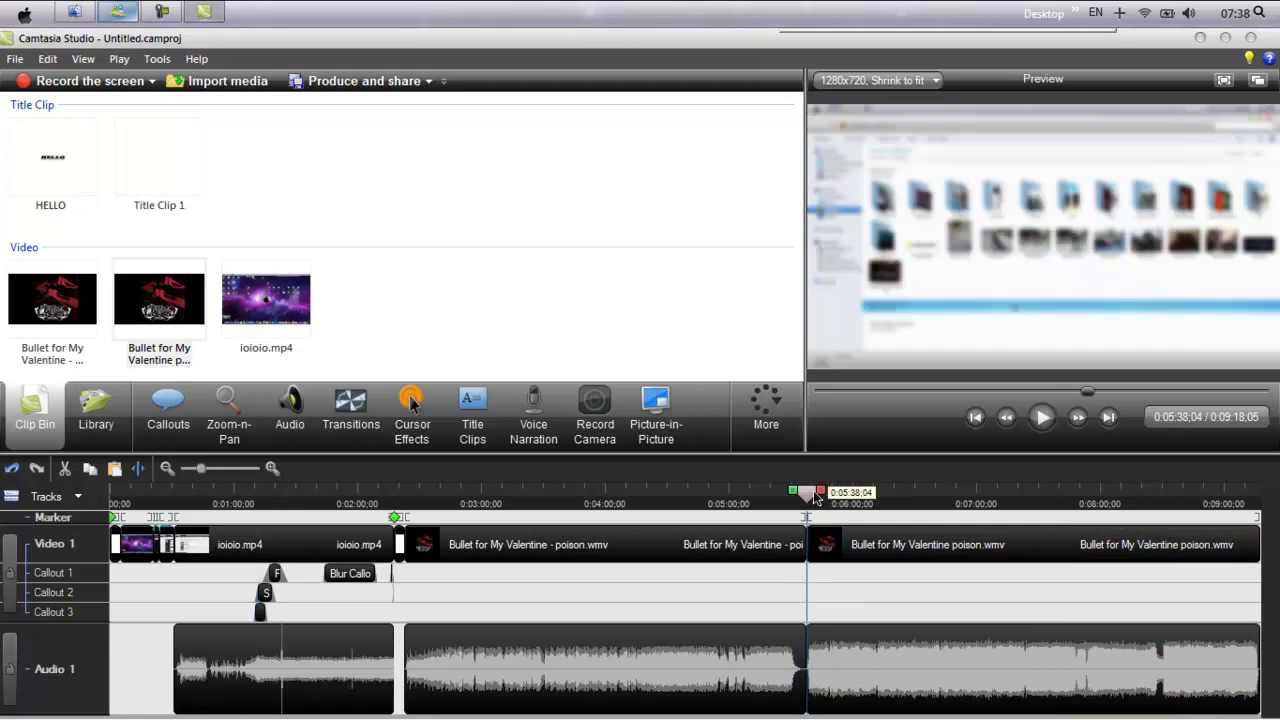
left_click(1048, 430)
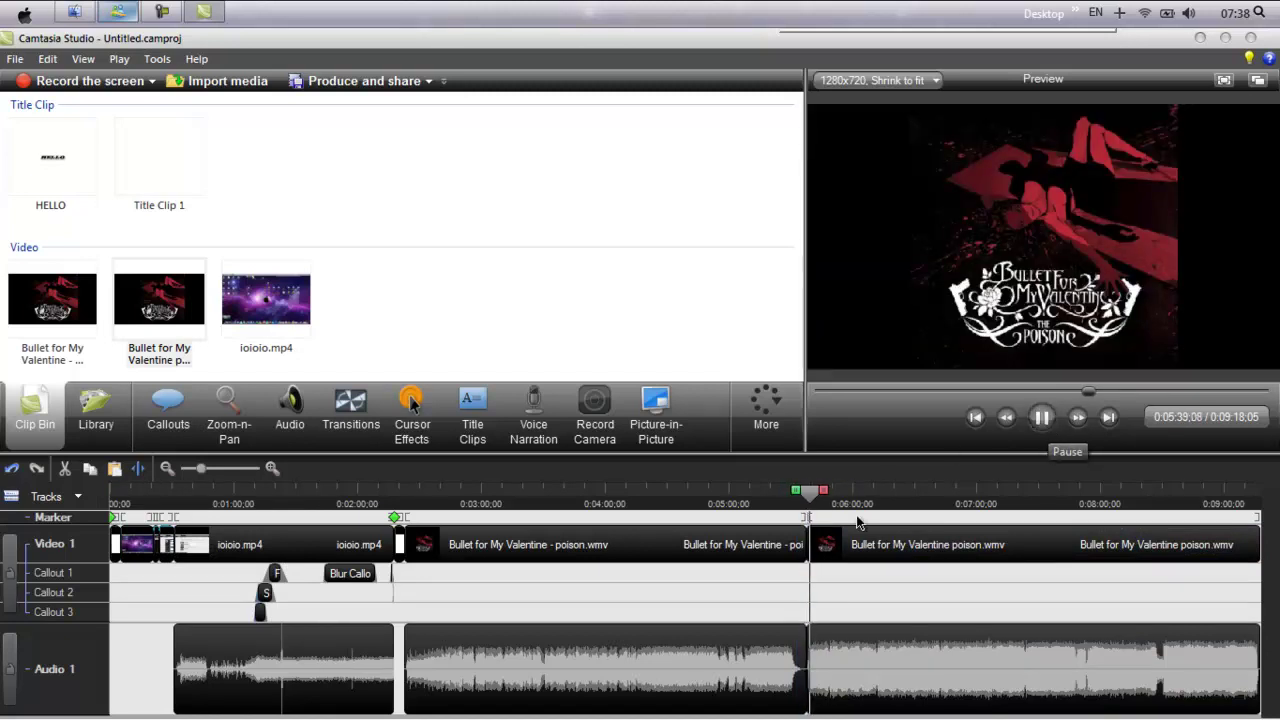
Cut the remainder of the first music video, from about 2:55 to its end at about 5:38
left_click_drag(815, 495, 472, 495)
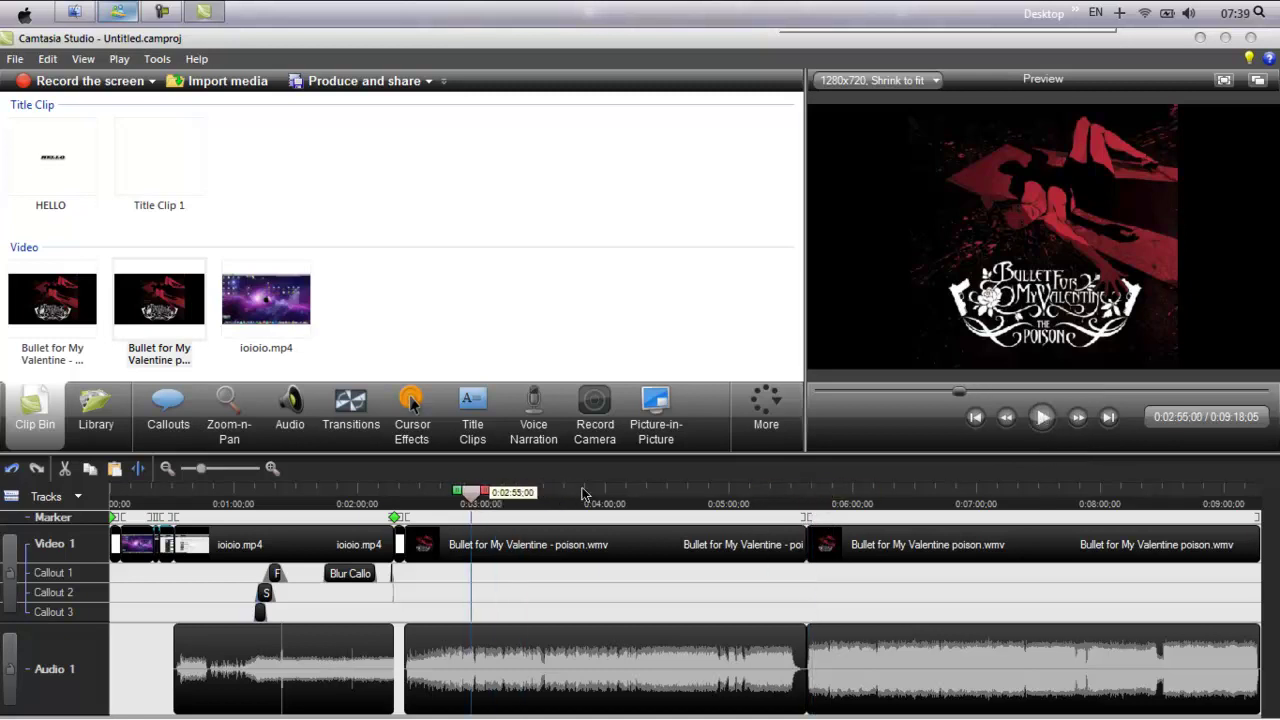
left_click(1044, 418)
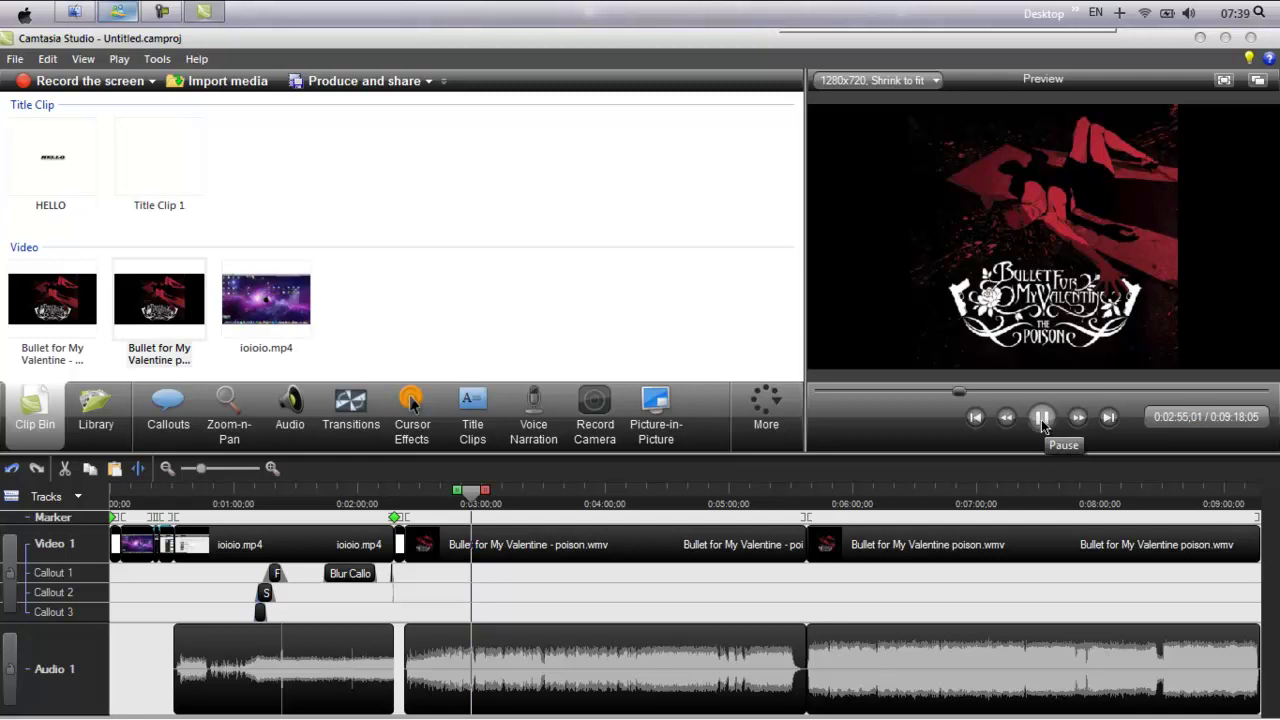
left_click(1043, 418)
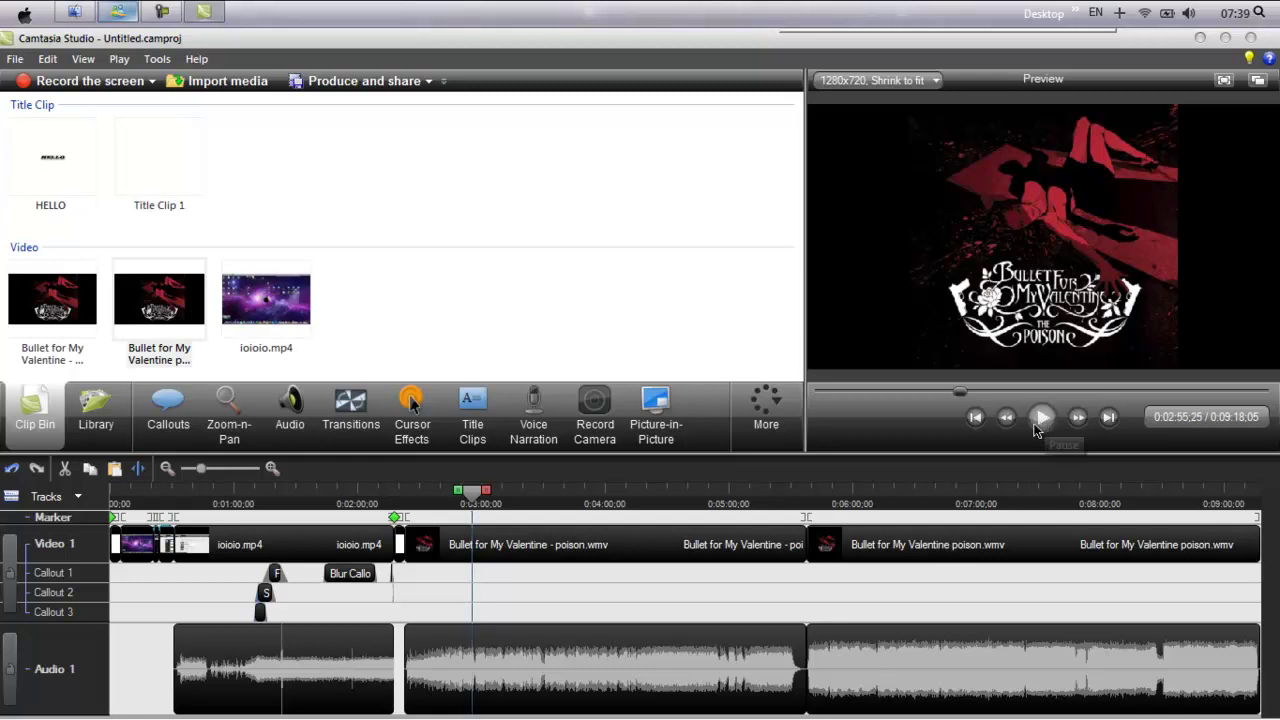
left_click_drag(490, 495, 807, 497)
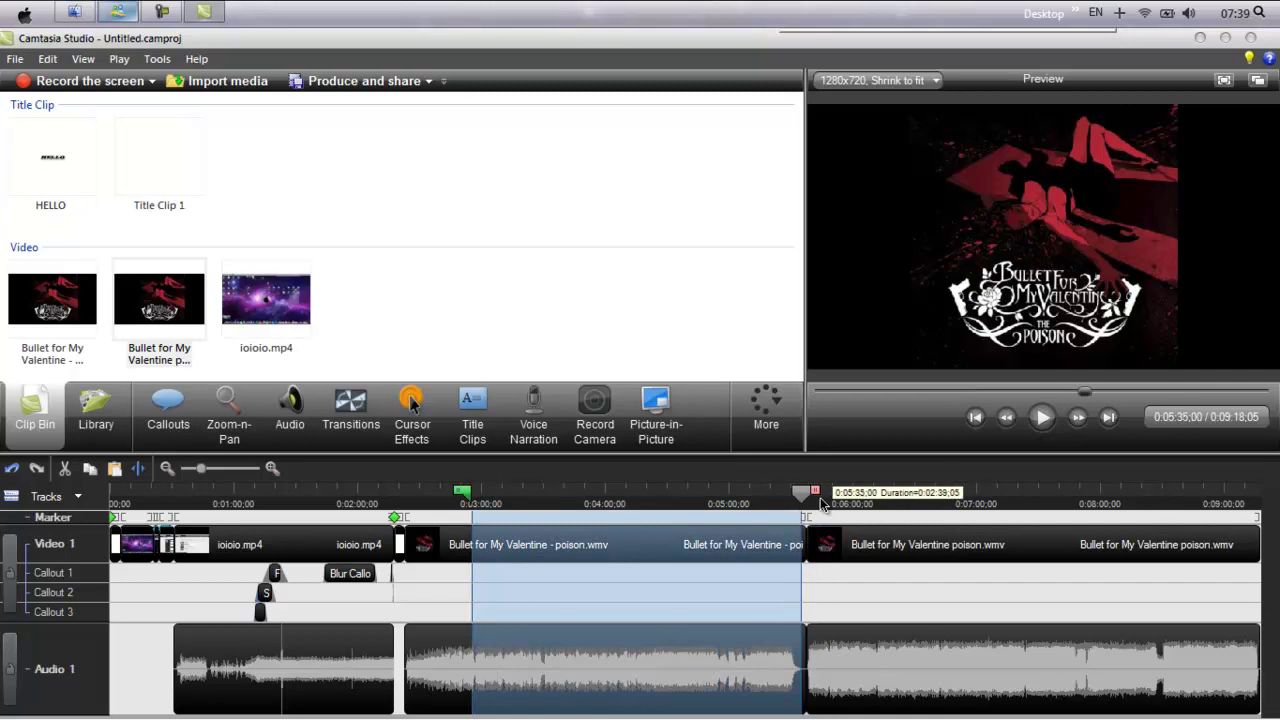
left_click(64, 468)
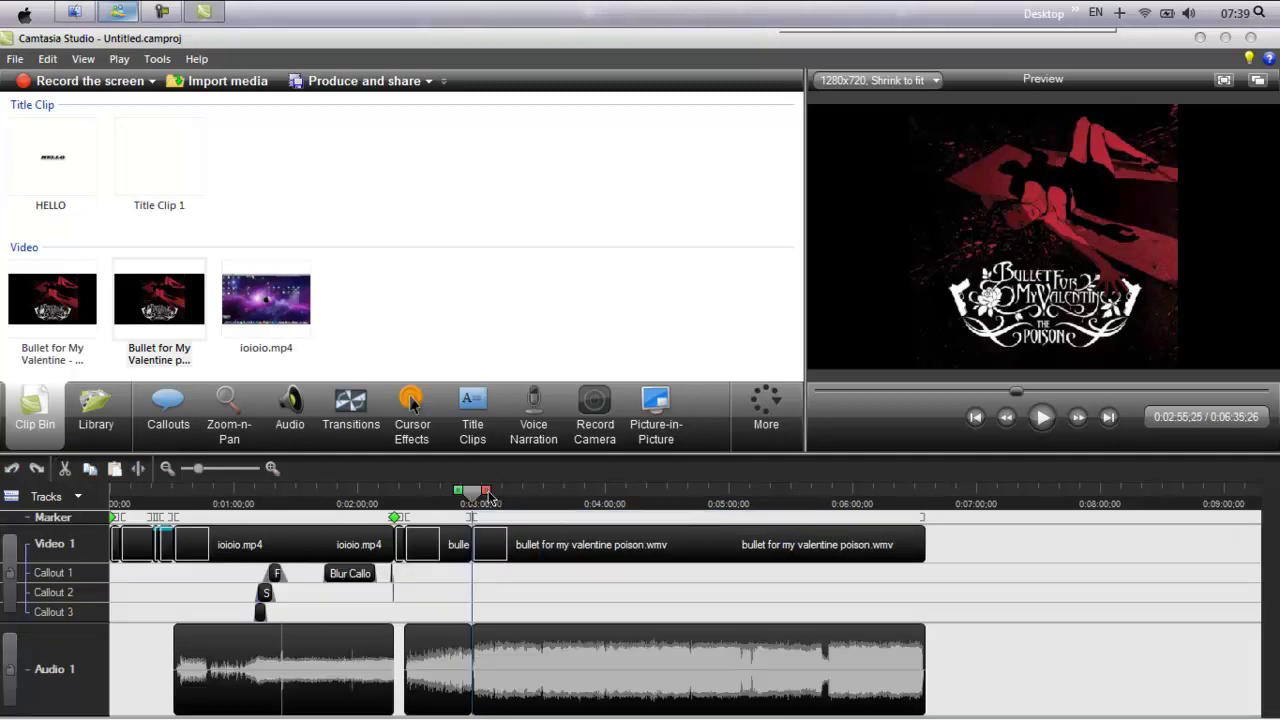
Play back the junction between the music videos from about 2:47 and return the playhead to about 2:47
left_click_drag(476, 494, 455, 494)
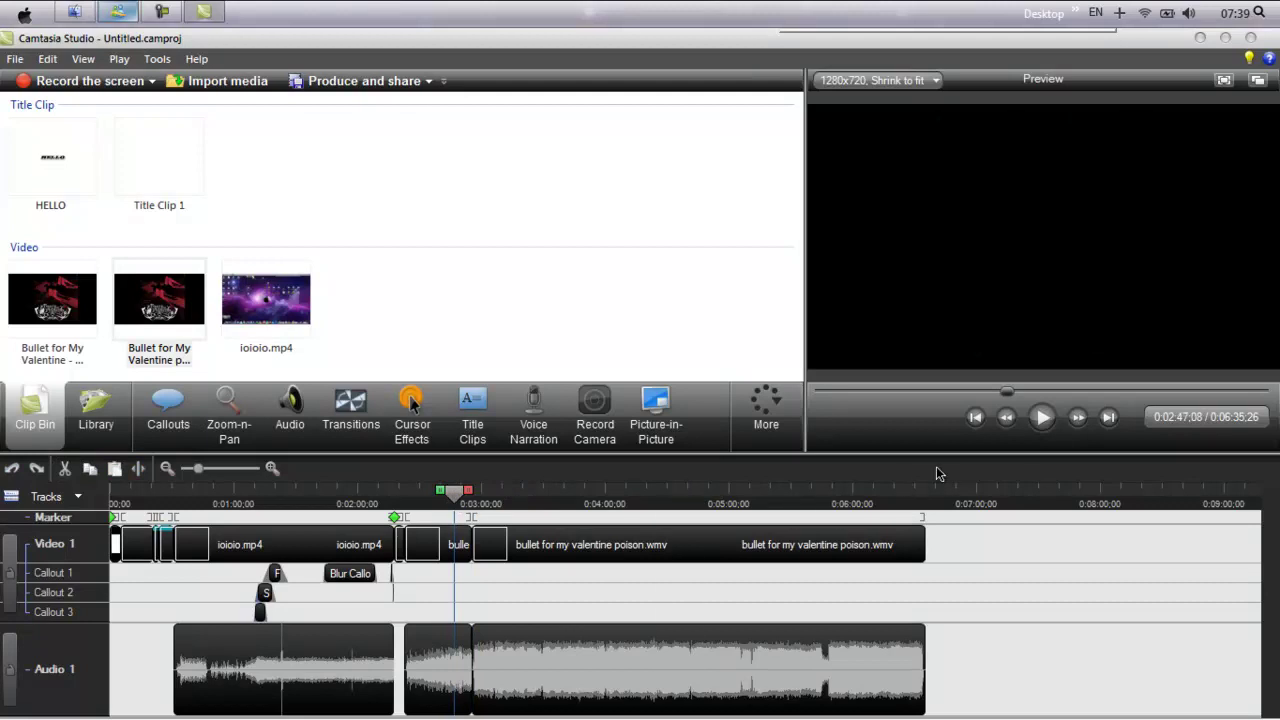
key("space")
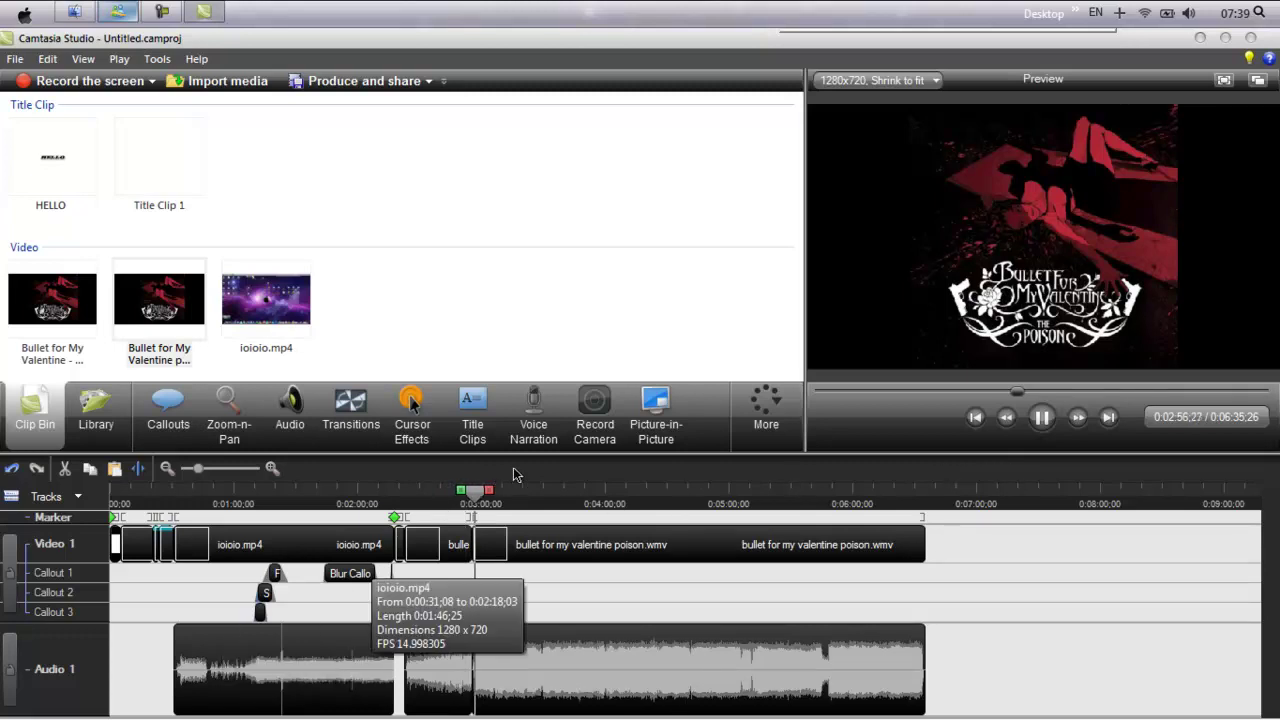
left_click(461, 508)
left_click_drag(461, 510, 456, 510)
Fade out the first music video's audio, with the fade starting about 26 seconds into the clip
left_click_drag(200, 470, 213, 471)
left_click(775, 640)
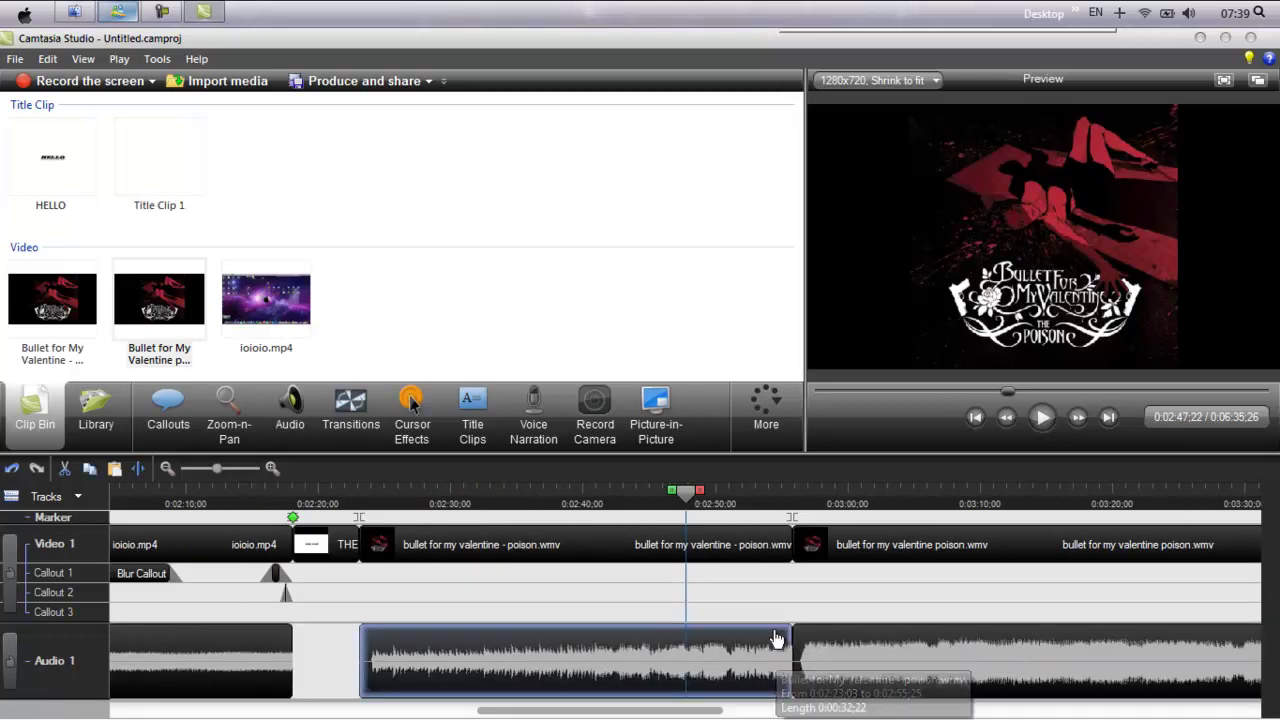
left_click(290, 412)
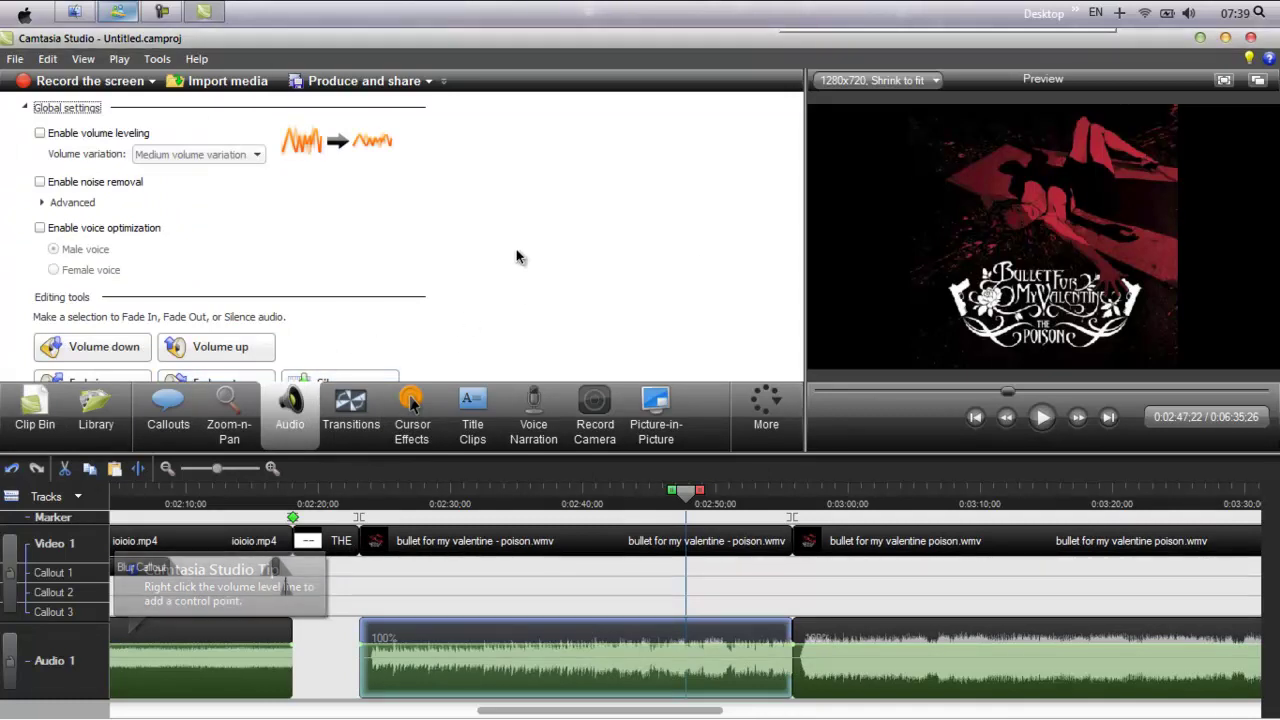
scroll(477, 251, "down", 3)
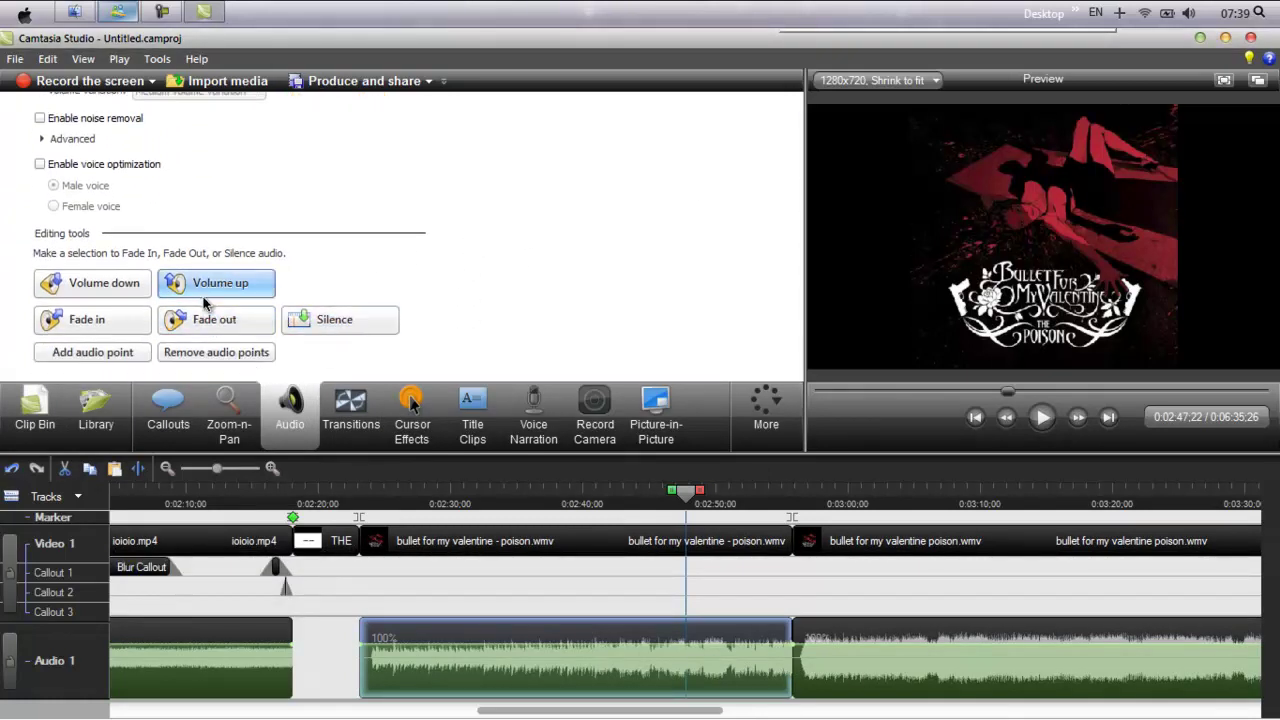
left_click(224, 321)
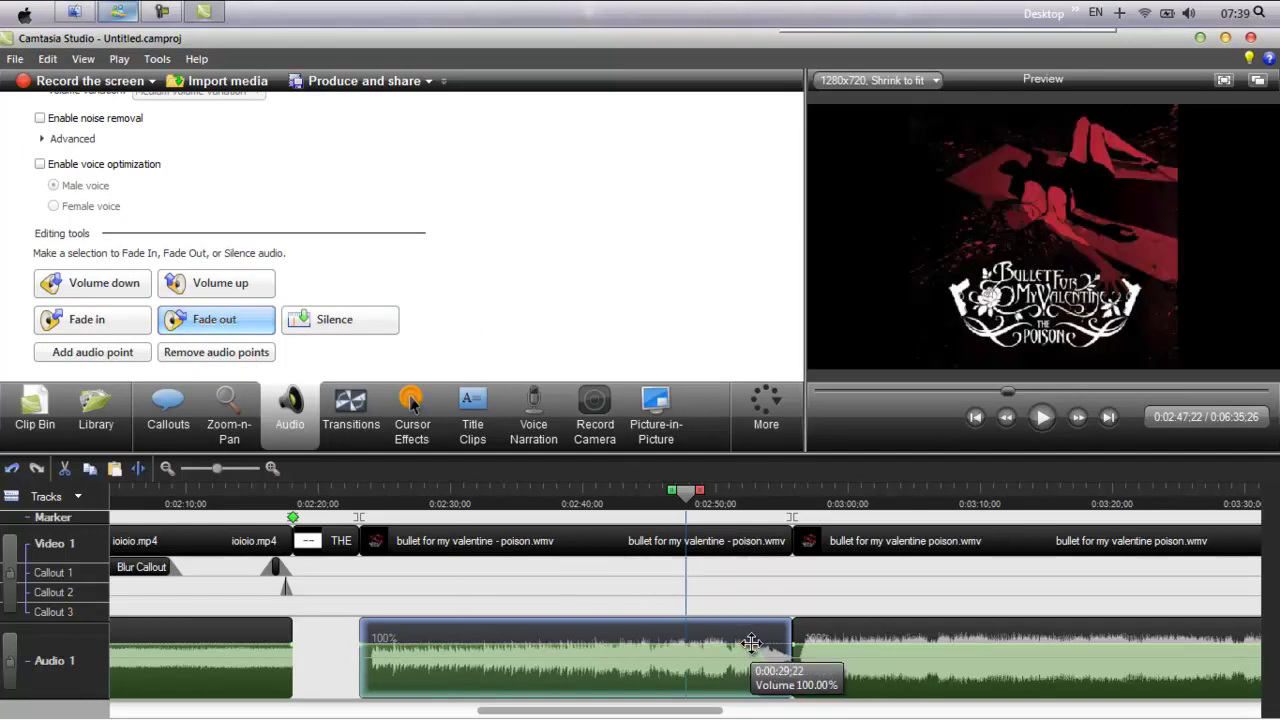
left_click_drag(748, 643, 702, 646)
left_click(796, 645)
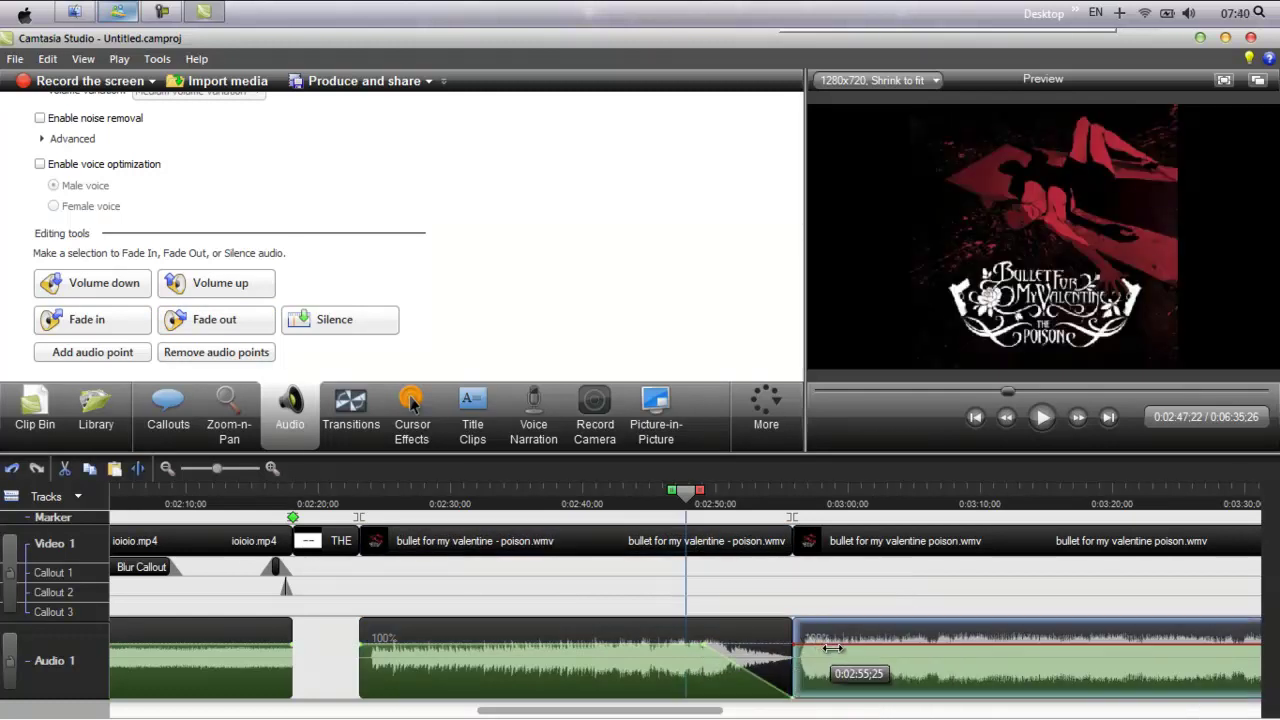
left_click(809, 648)
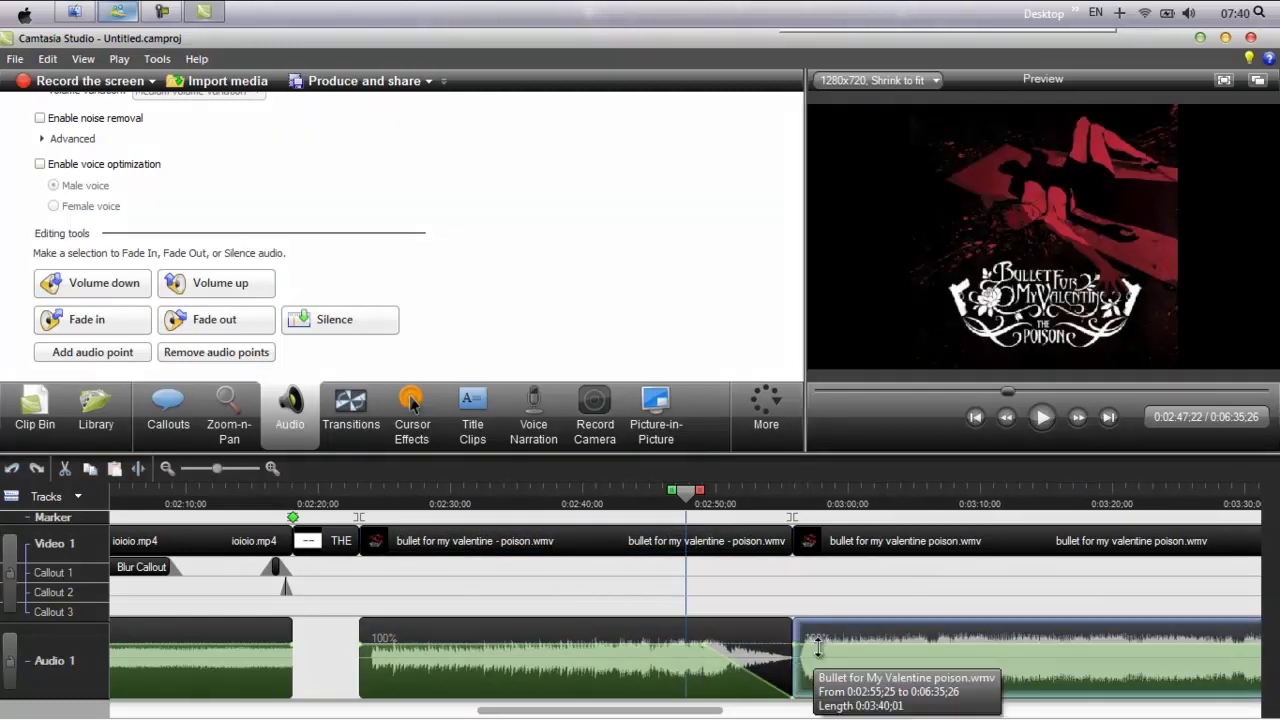
left_click(796, 646)
left_click(266, 351)
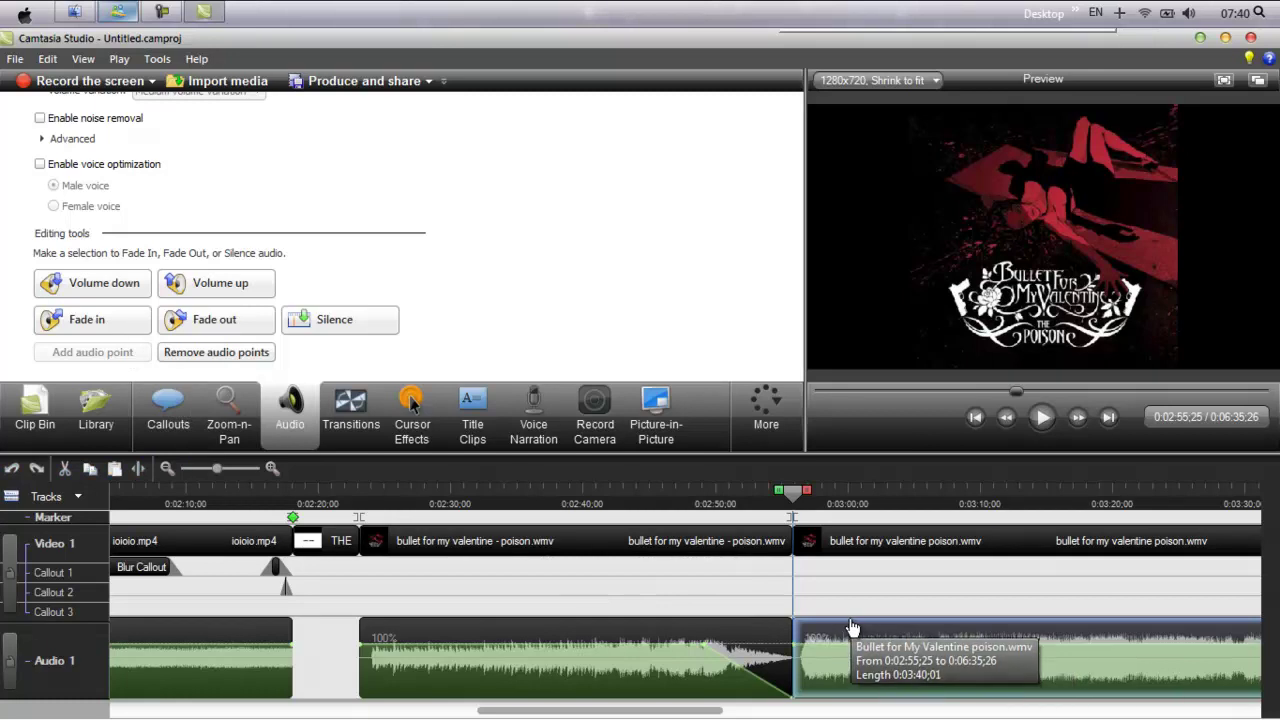
mouse_move(946, 641)
left_mouse_down()
mouse_move(948, 627)
mouse_move(948, 640)
left_mouse_up()
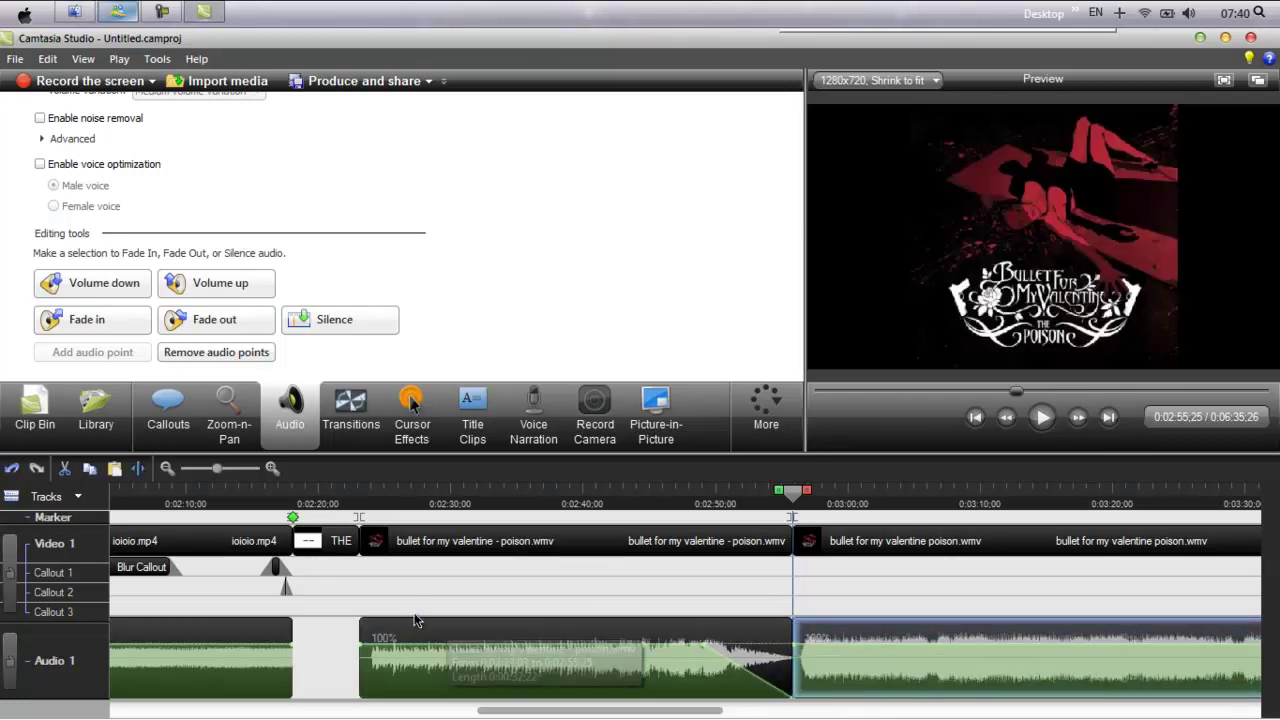
left_click(262, 356)
Fade in the audio at the start of the second music video, reaching full volume at about 3:01
left_click(760, 668)
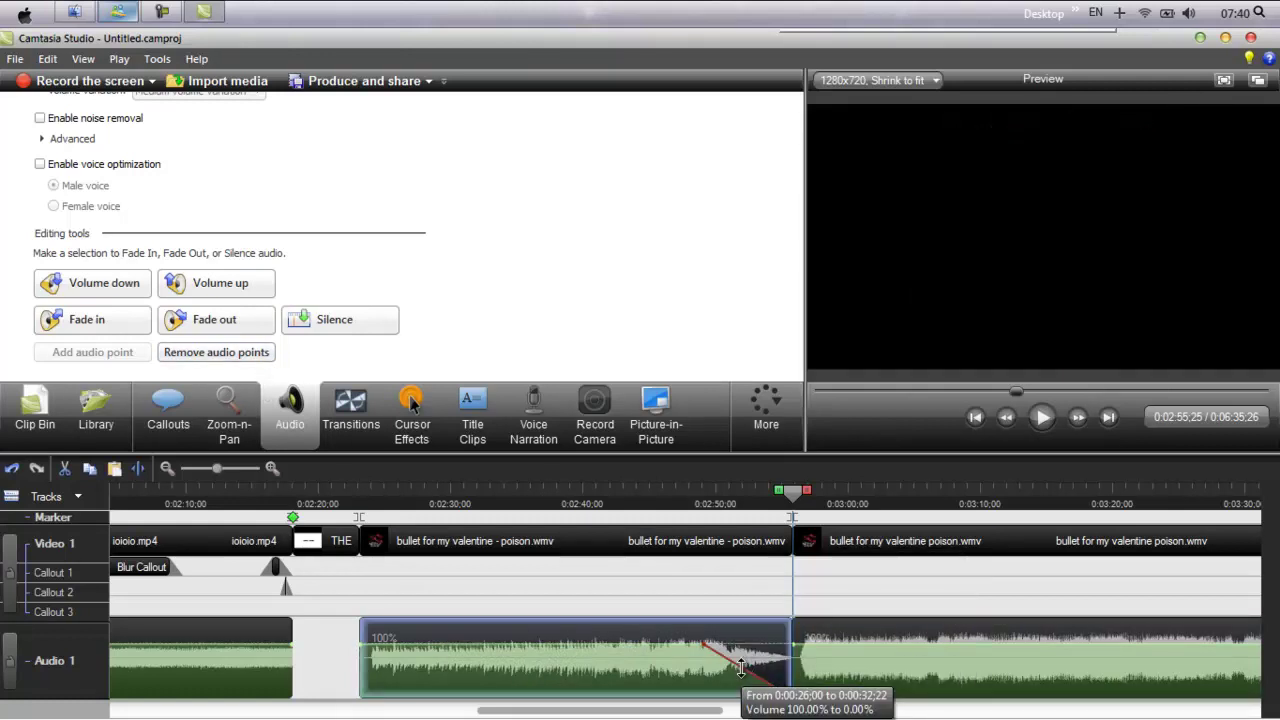
left_click(800, 645)
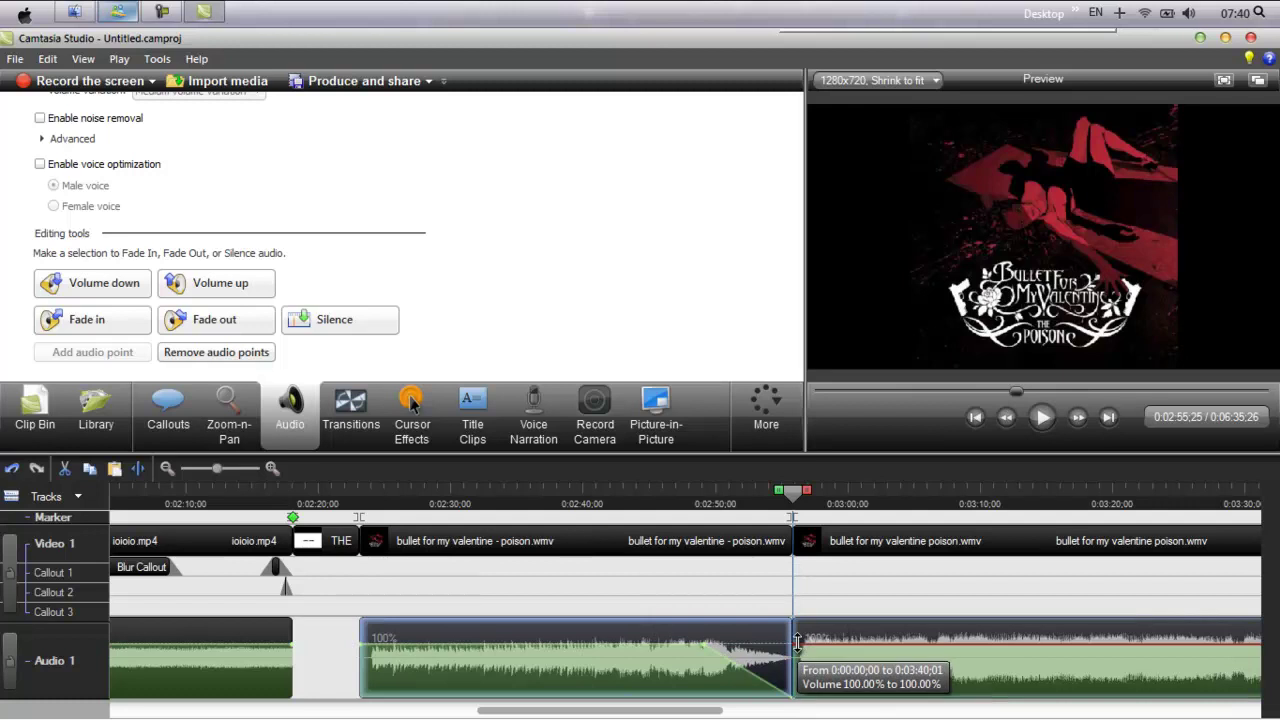
left_click(215, 319)
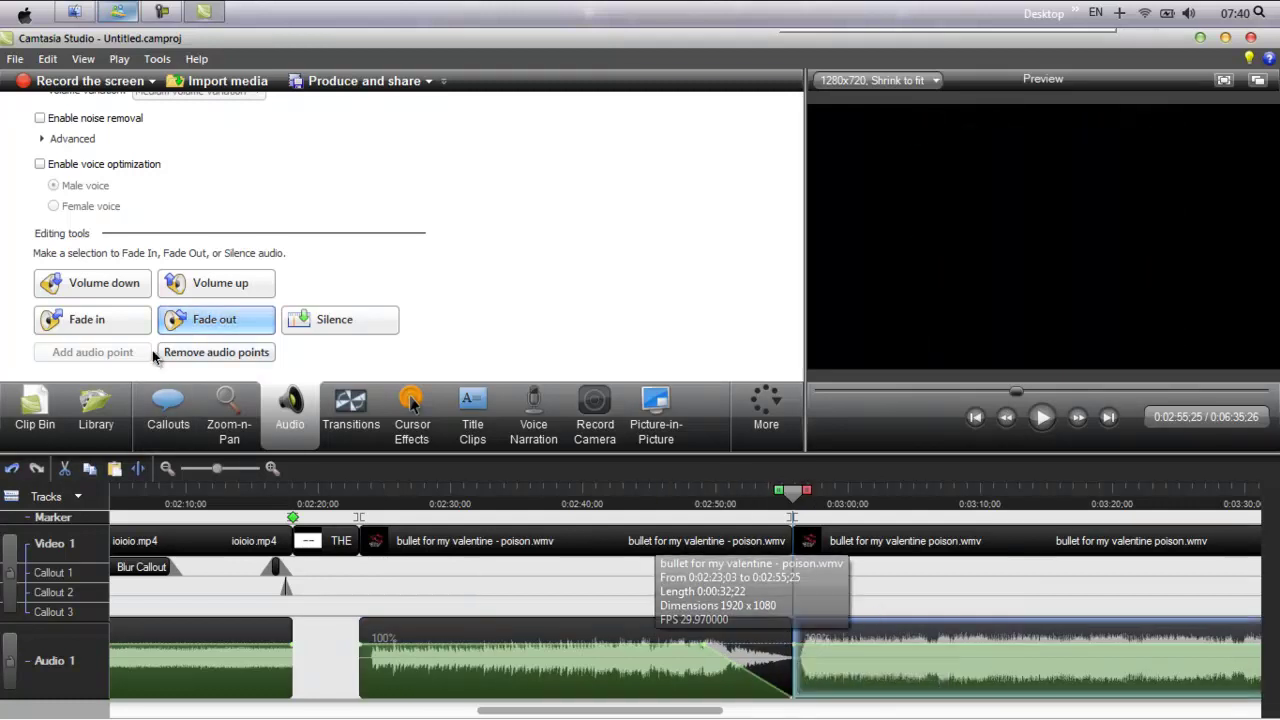
left_click(126, 320)
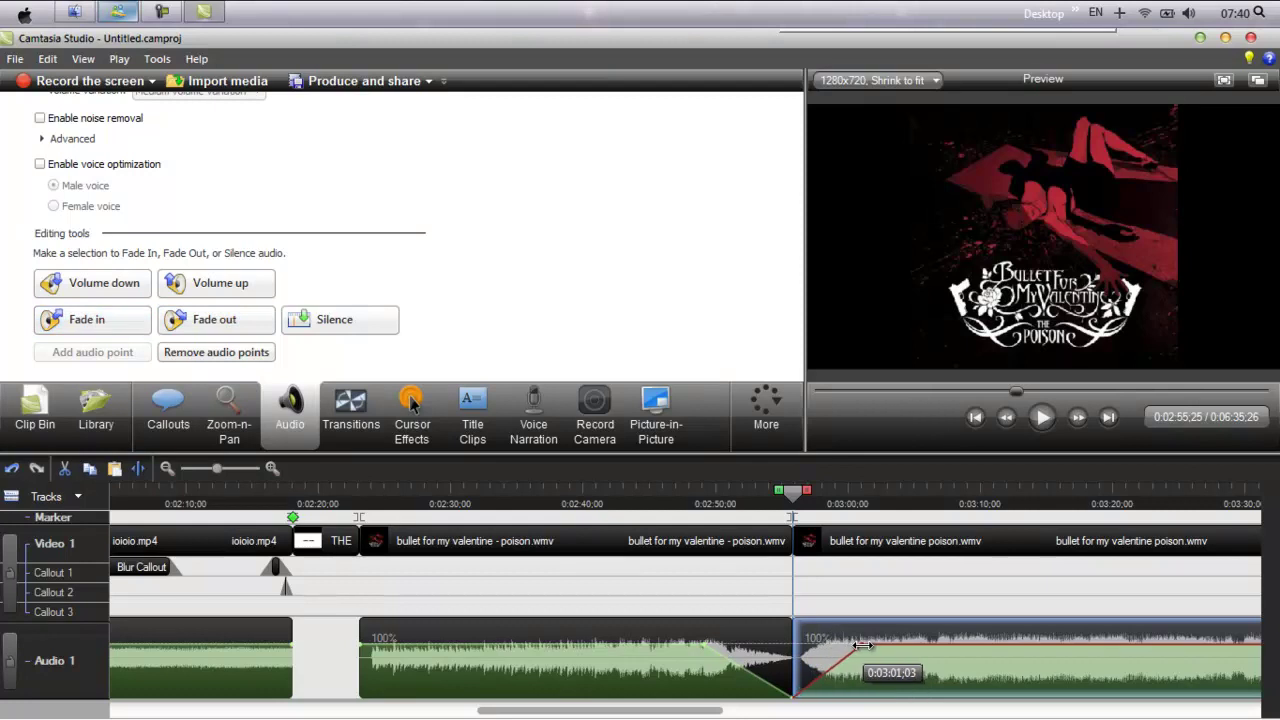
Shorten the first clip's fade-out to start at about 2:53 and the second clip's fade-in to end at about 2:59
left_click(708, 645)
left_click_drag(708, 645, 743, 639)
left_click(823, 646)
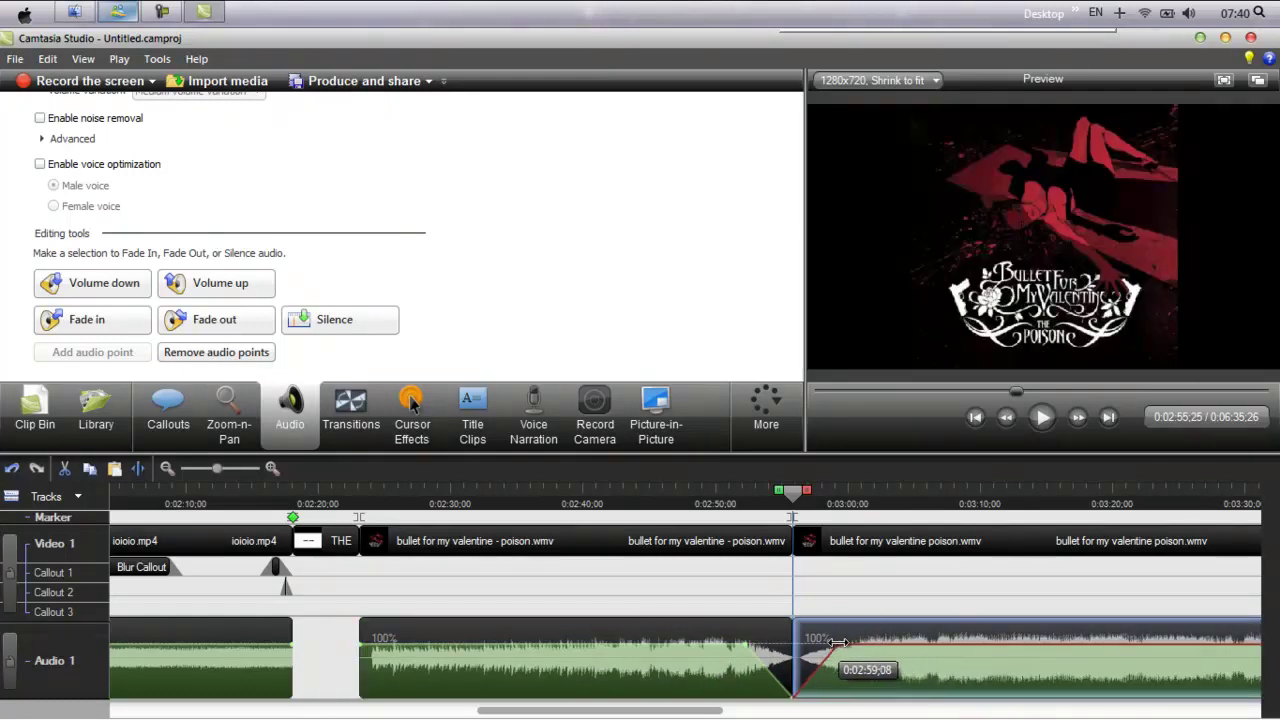
left_click(714, 495)
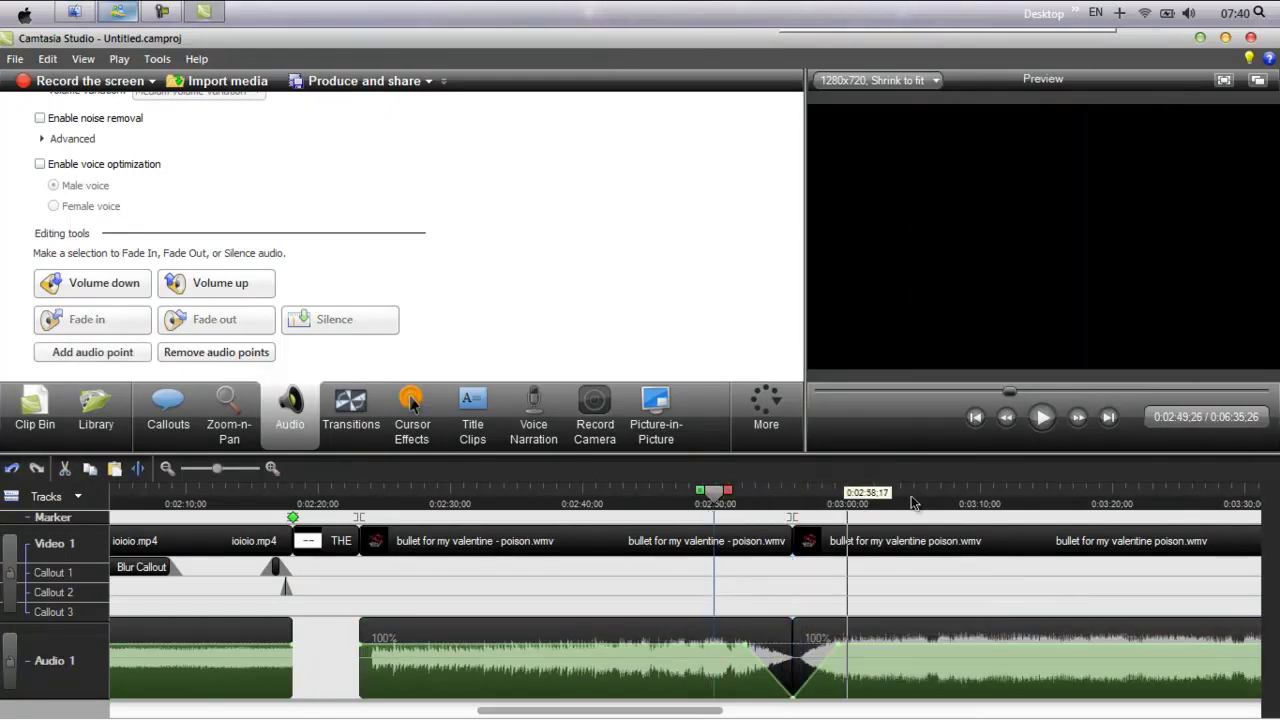
Play back the faded junction from about 2:50, and cut the second music video from about 3:07 to its end
left_click(1031, 420)
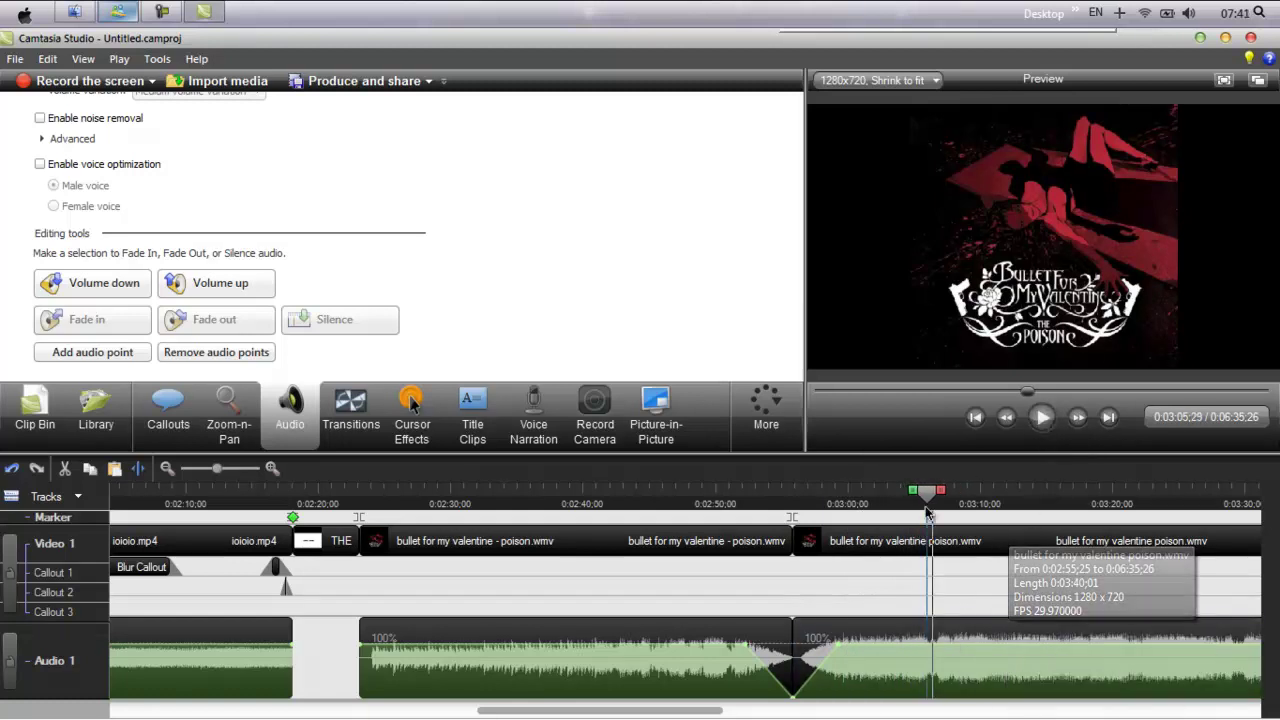
left_click_drag(933, 500, 346, 493)
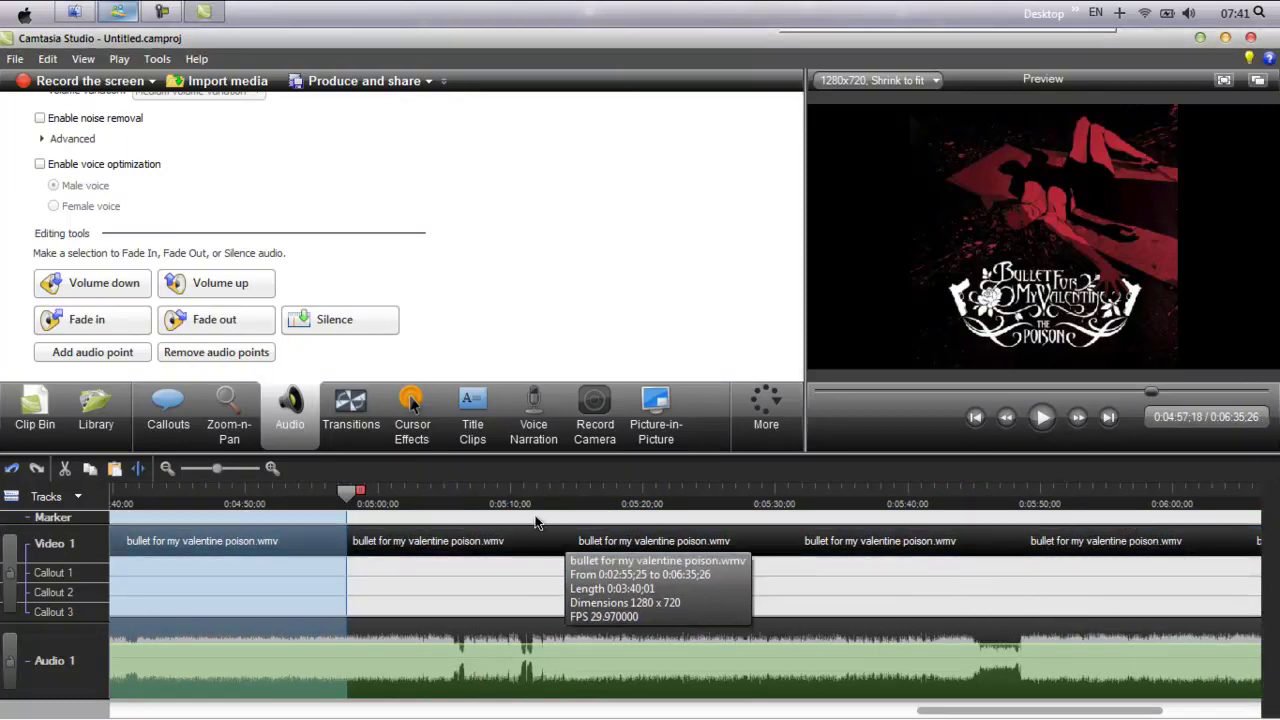
left_click_drag(356, 497, 1262, 493)
key("ctrl+x")
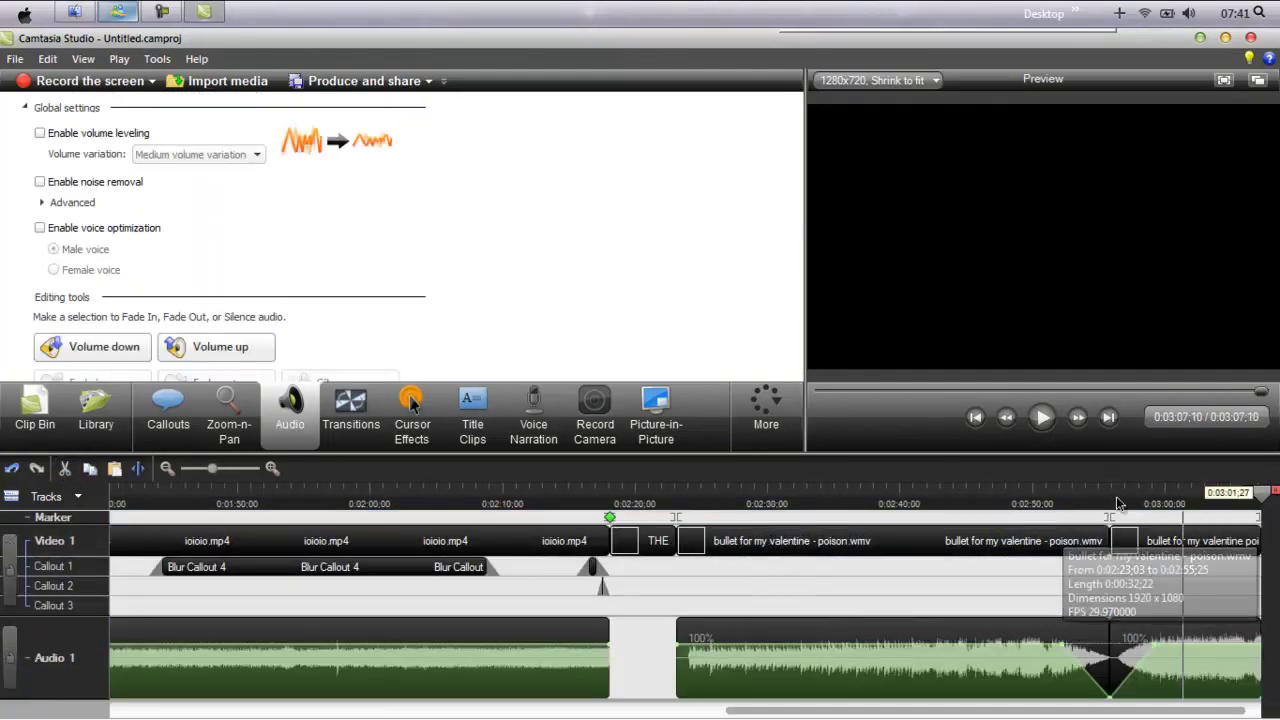
Import the song "Bullet For My Valentine - Hand Of Blood" from the music library's "buulet for my valentine" folder
left_click(198, 84)
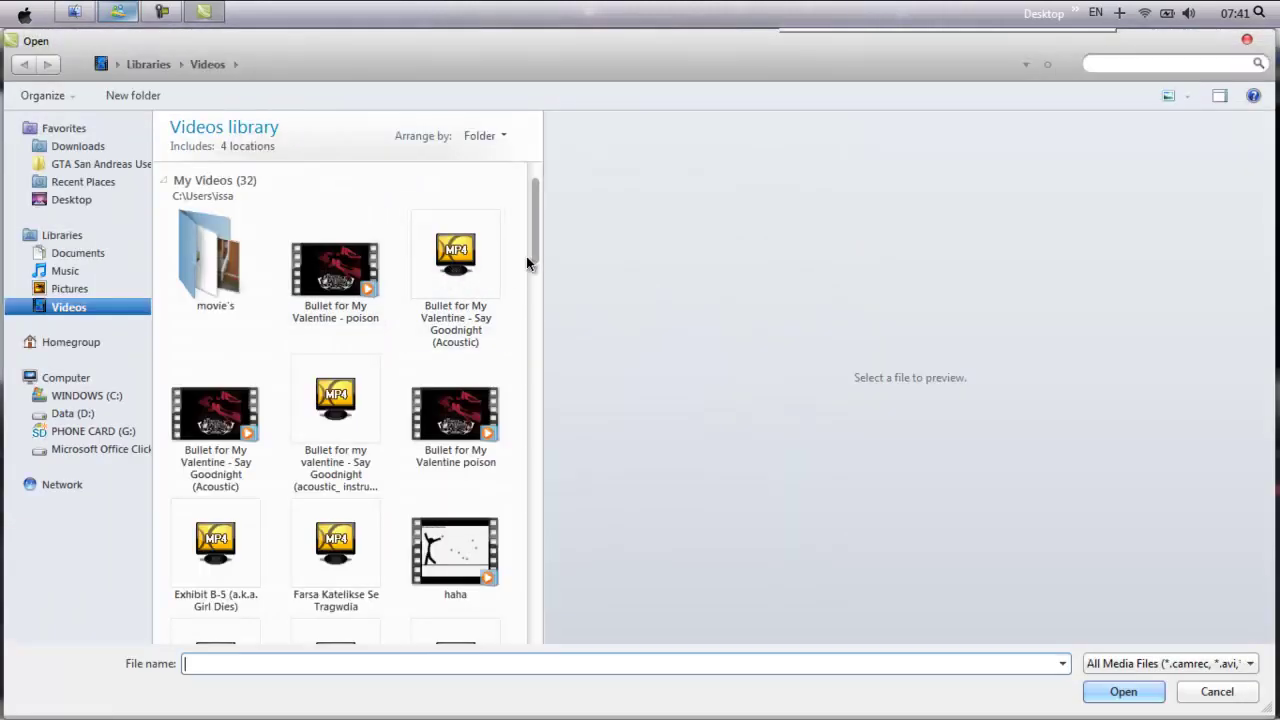
mouse_move(535, 241)
left_mouse_down()
mouse_move(534, 333)
mouse_move(529, 238)
left_mouse_up()
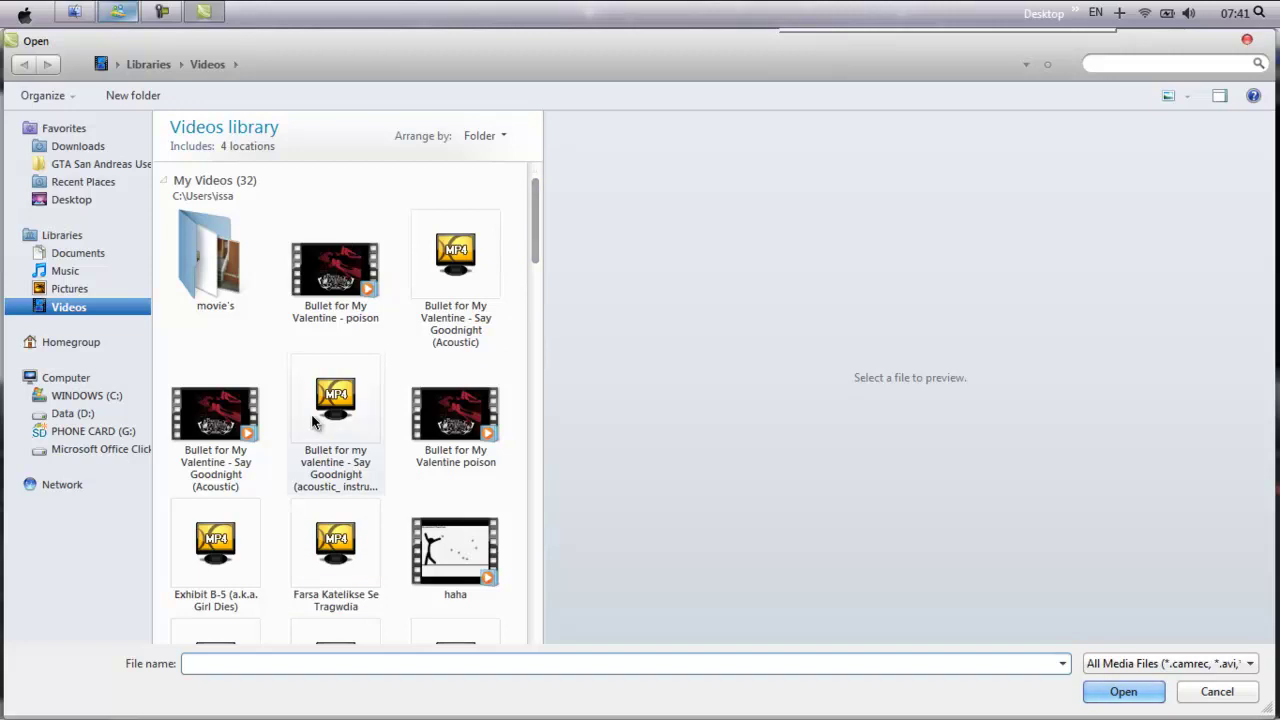
left_click(95, 270)
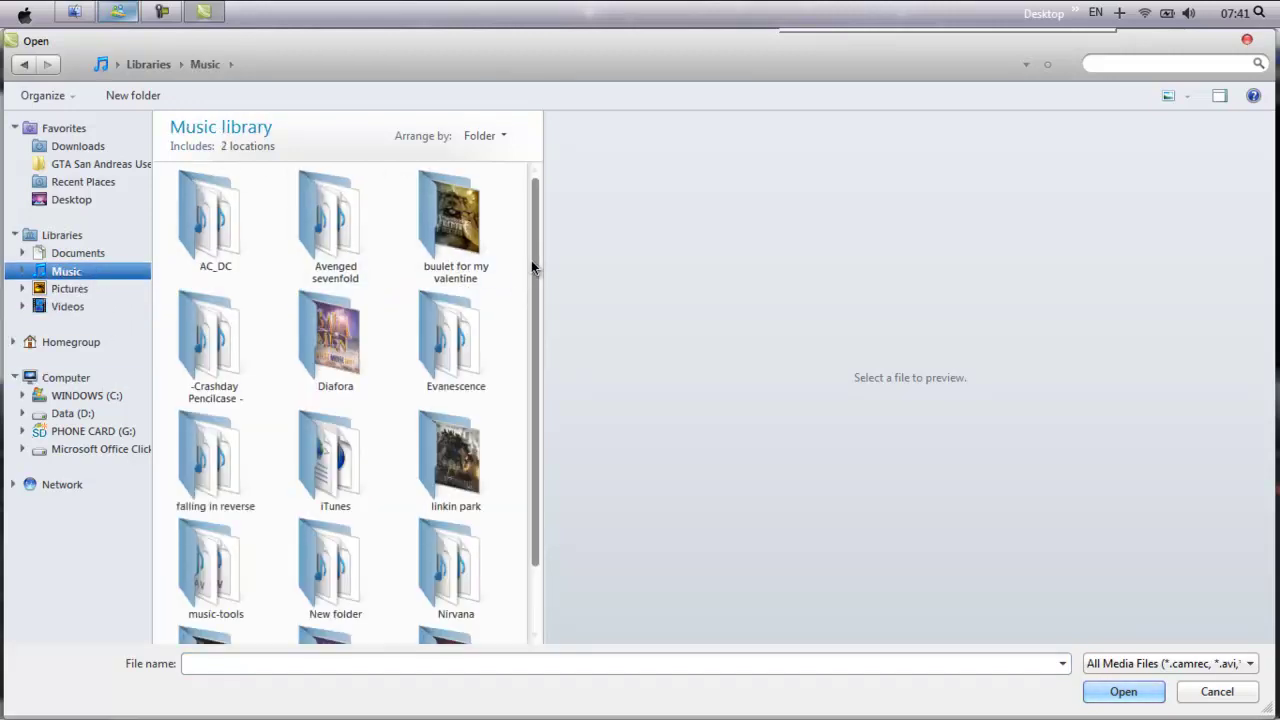
scroll(531, 270, "down", 1)
double_click(452, 226)
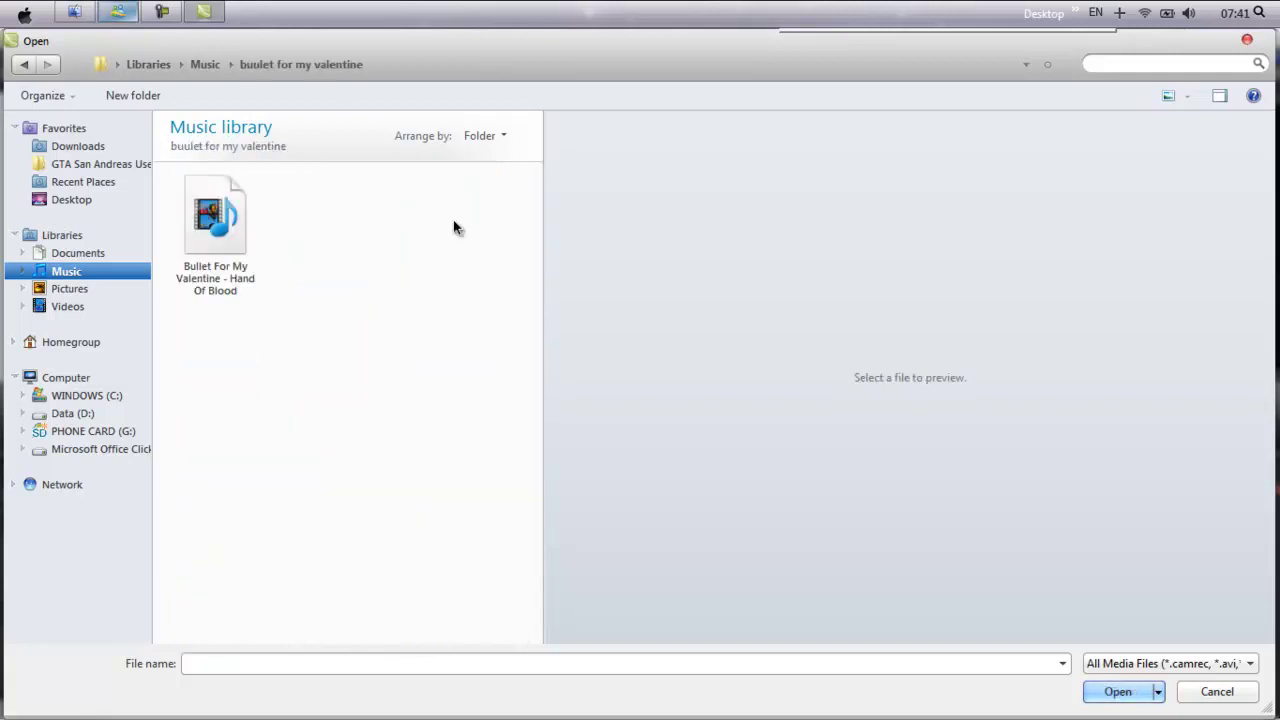
left_click(244, 260)
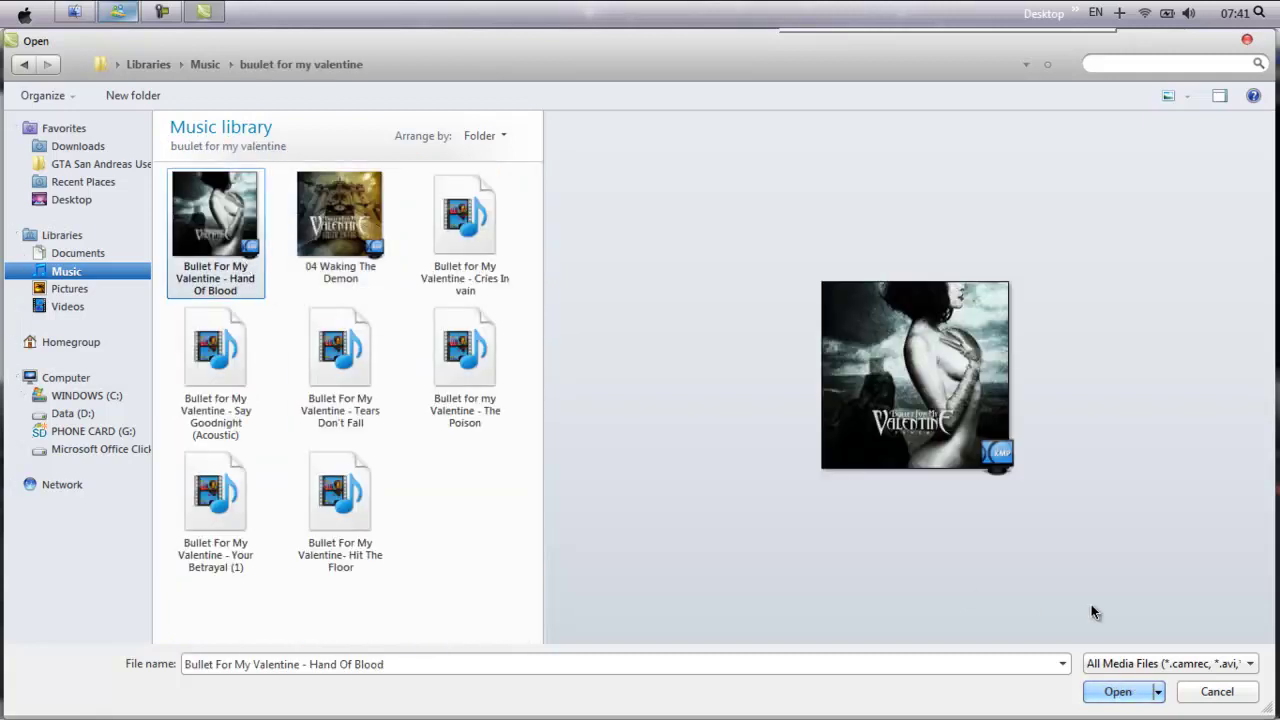
left_click(1120, 691)
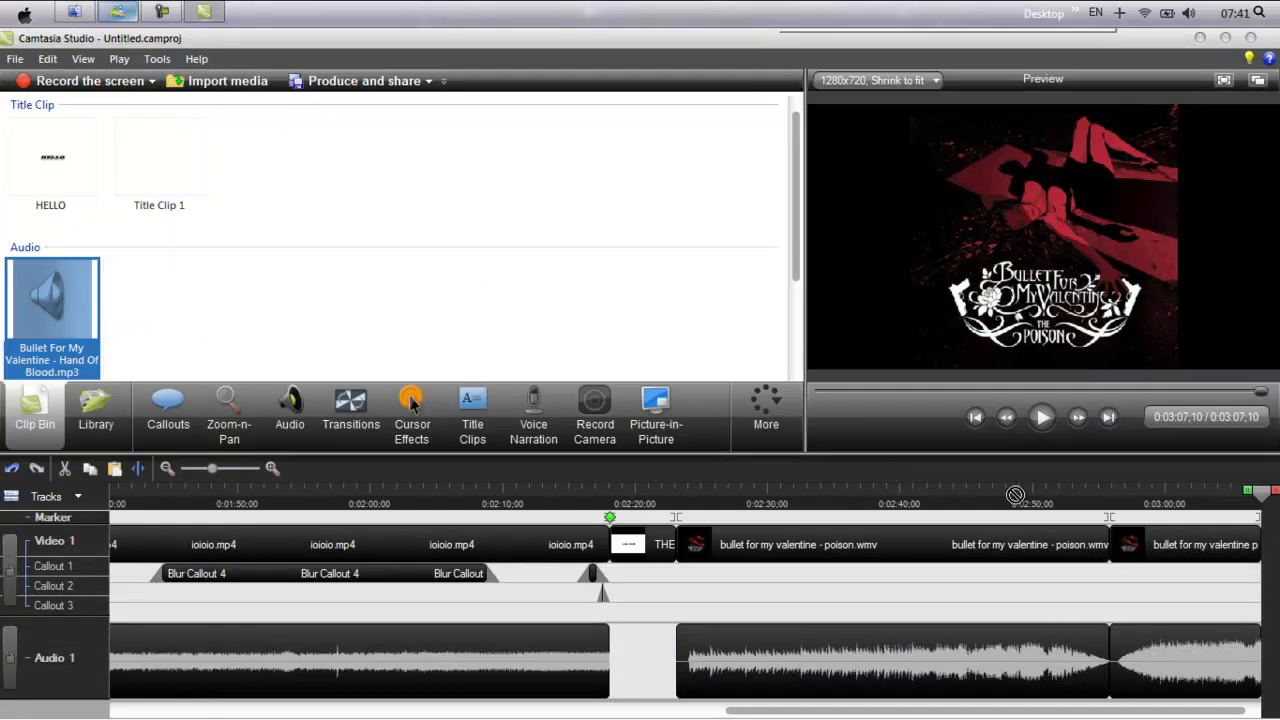
Place the imported Hand Of Blood song on Audio 1 directly after the second music video at about 3:07
left_click_drag(1224, 615, 1000, 690)
left_click_drag(581, 714, 728, 714)
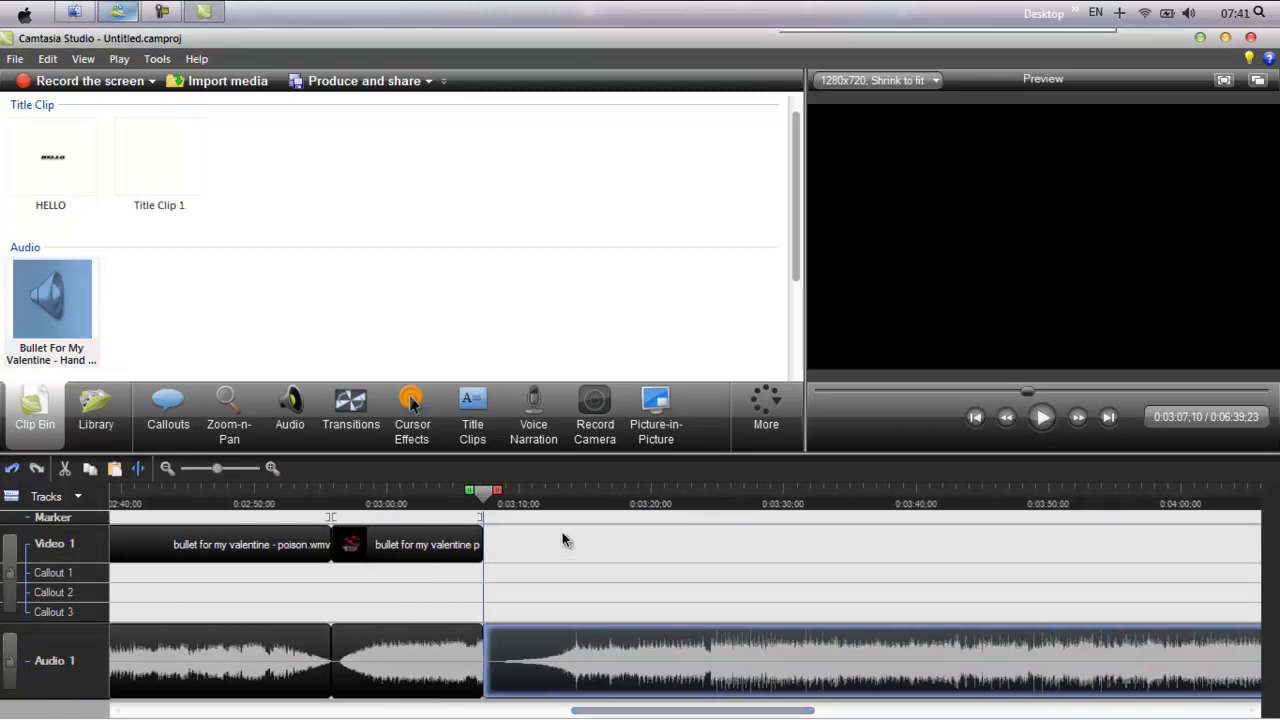
left_click(559, 540)
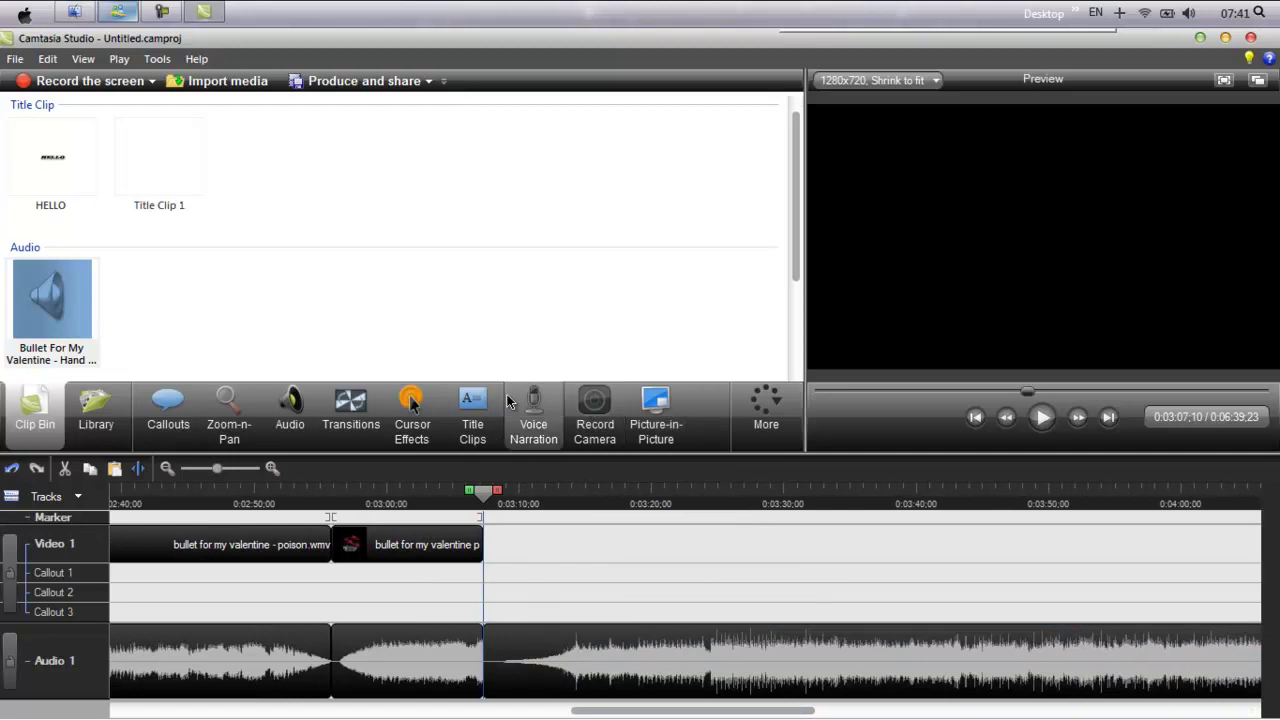
Import the cd-cover image from the music folder in the Pictures library
left_click(229, 80)
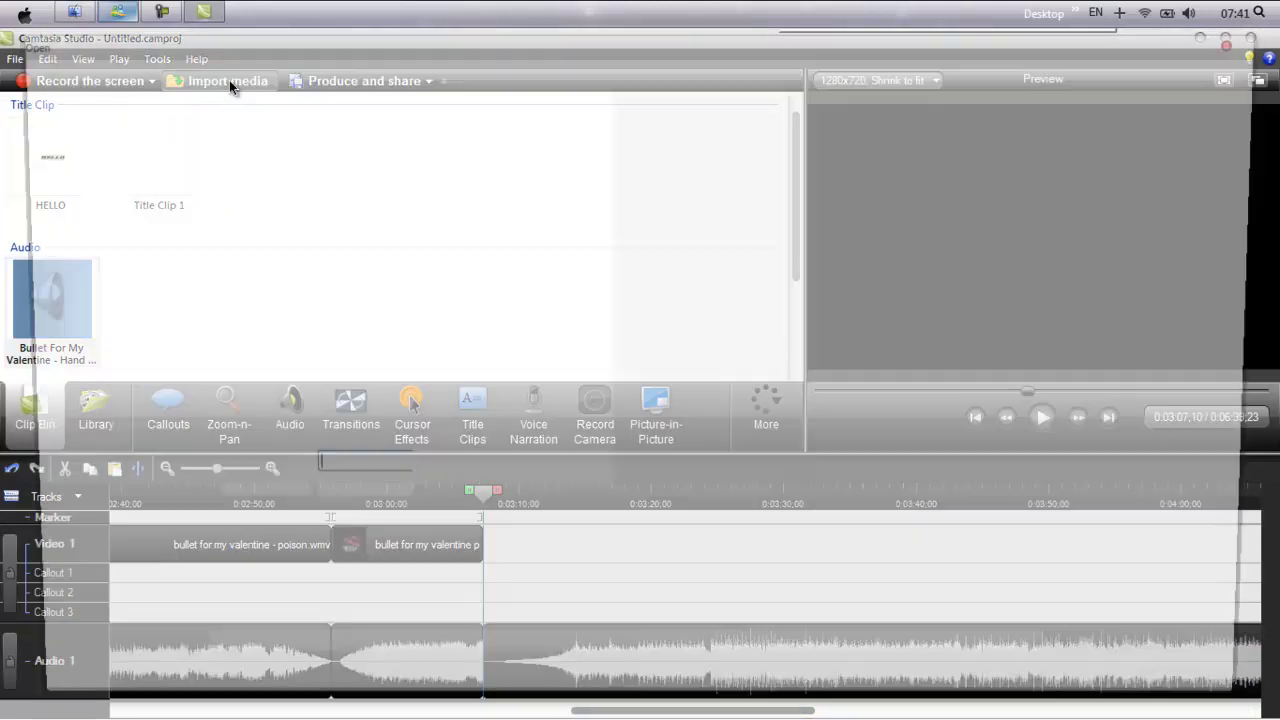
left_click(85, 309)
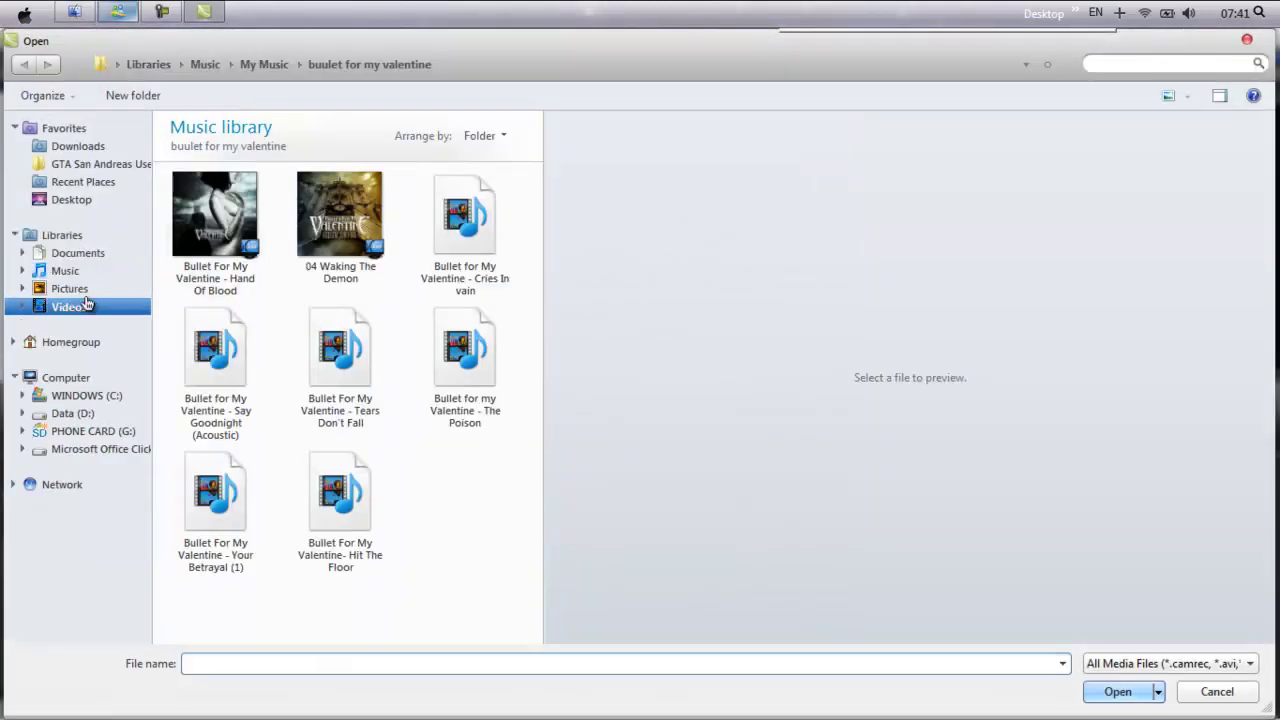
left_click(86, 292)
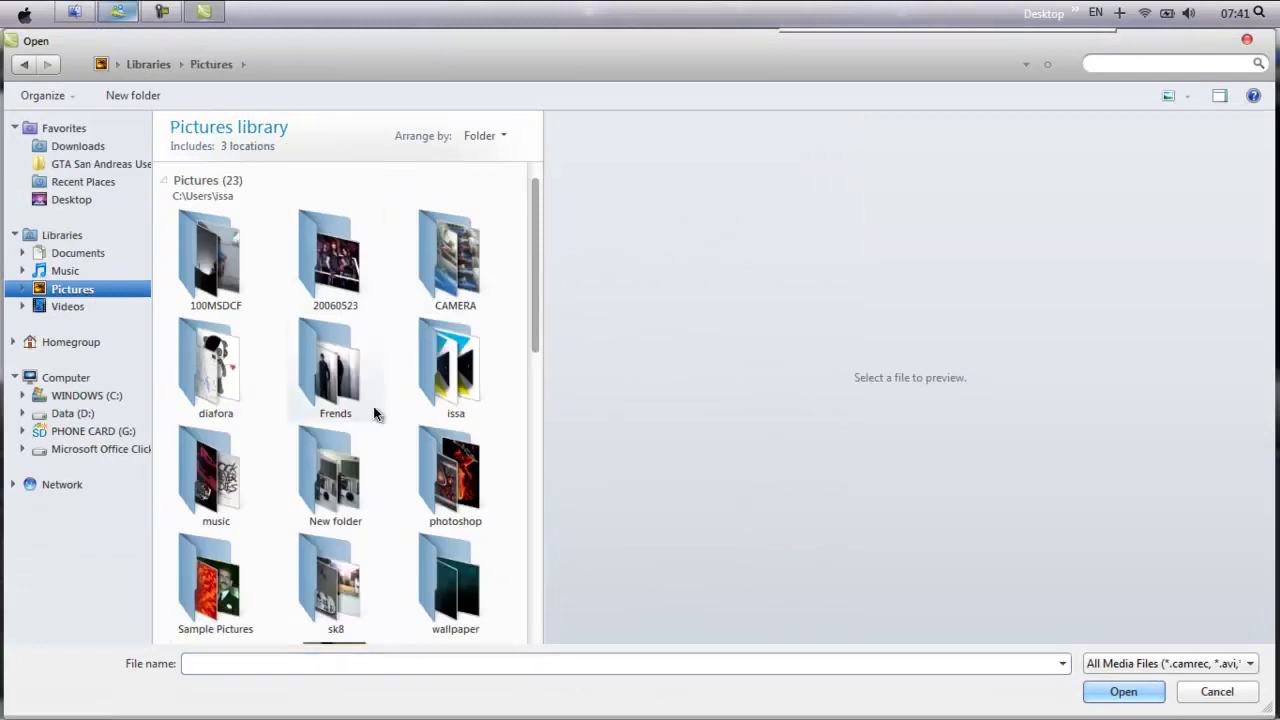
double_click(205, 498)
left_click_drag(531, 231, 533, 368)
key("c")
key("d")
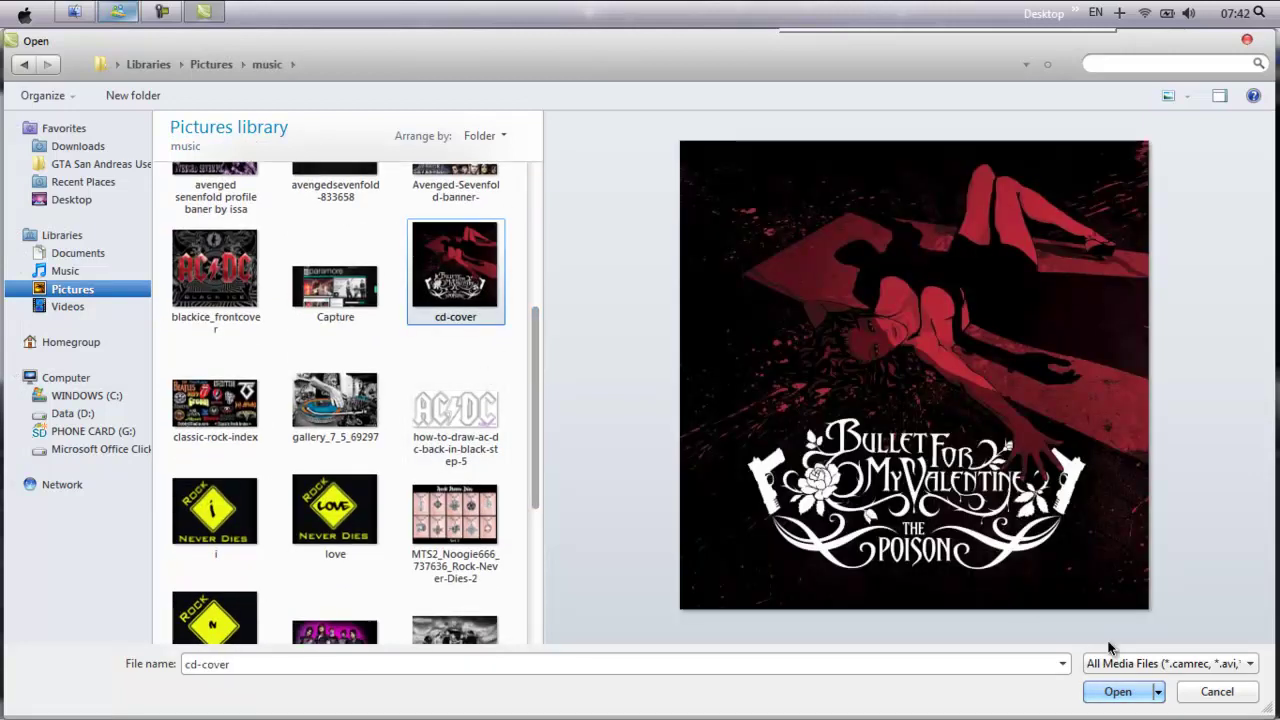
left_click(1116, 692)
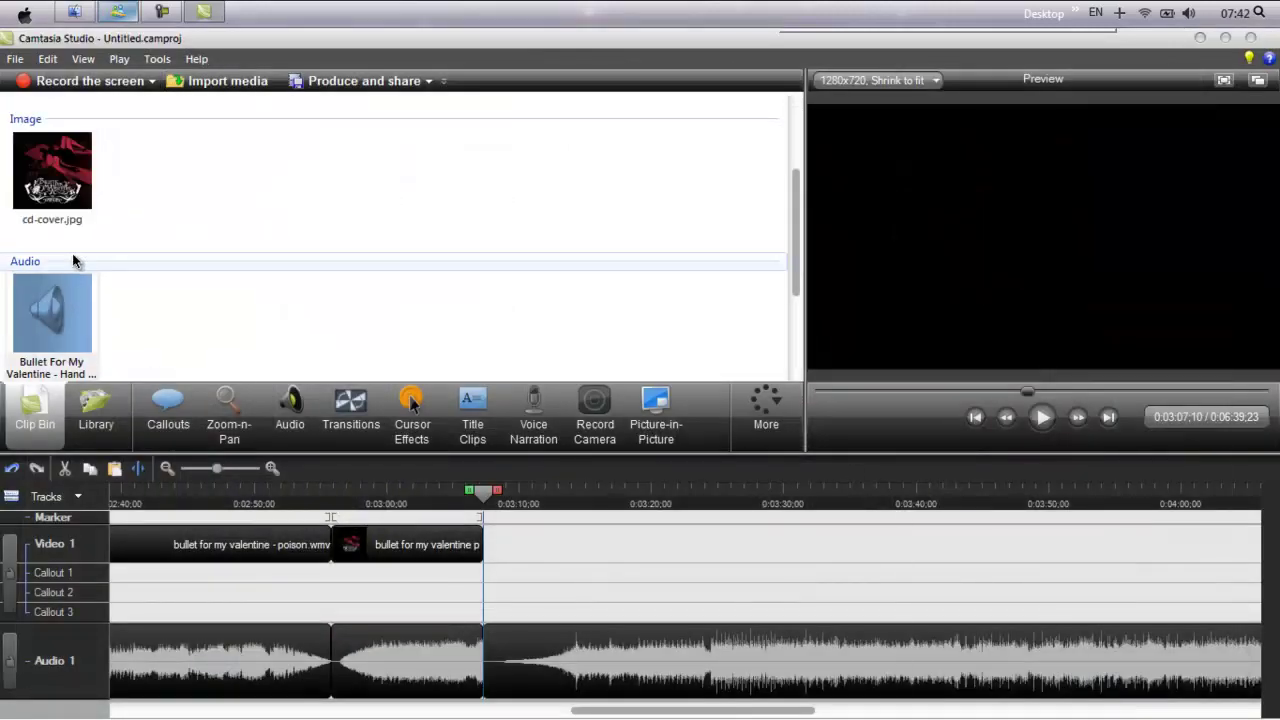
Place cd-cover.jpg on Video 1 above the song at about 3:07 and extend it to about 5:15
left_click_drag(58, 190, 81, 214)
left_click_drag(503, 552, 1258, 545)
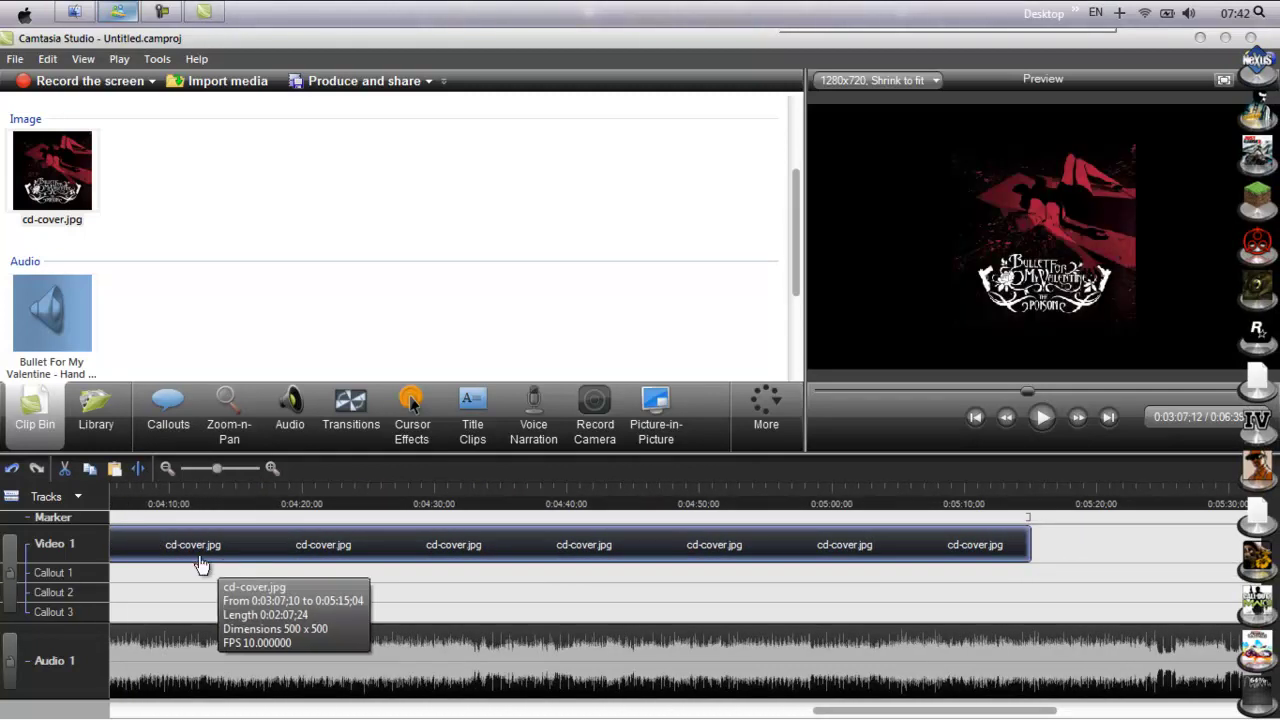
scroll(565, 650, "up", 10)
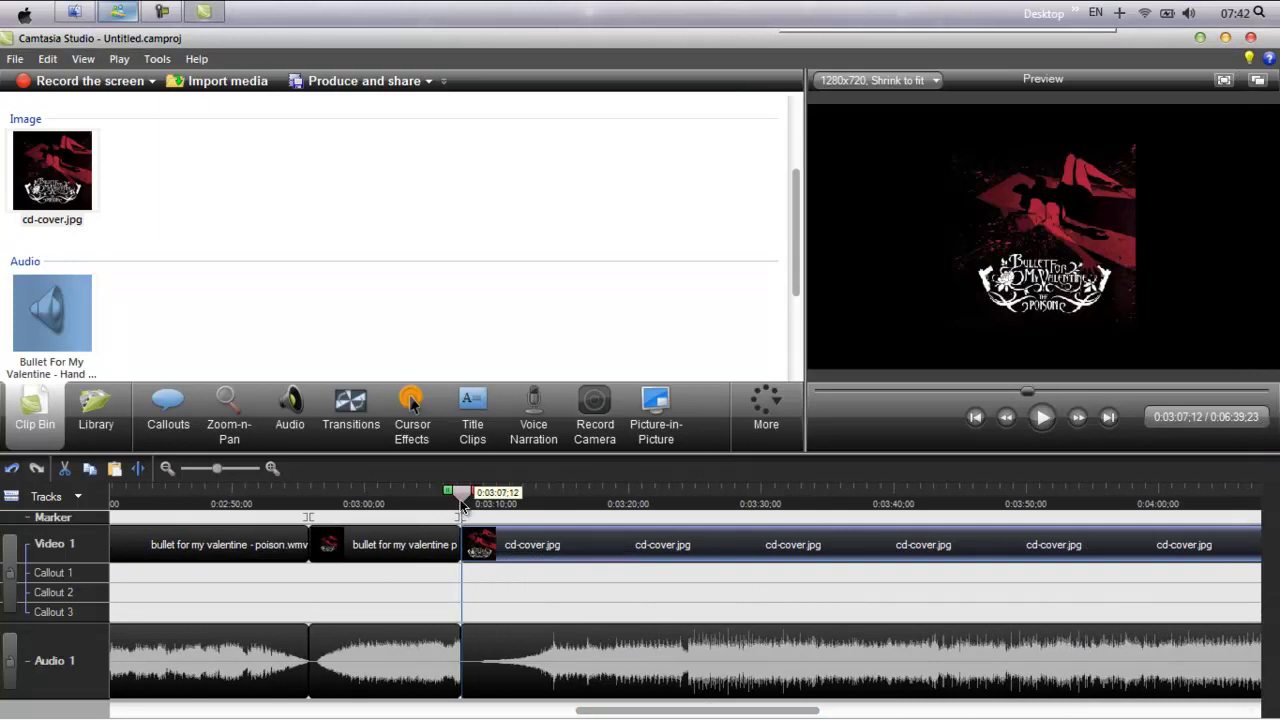
Cut the first 14 seconds or so of the cover image and song, starting at about 3:07
left_click_drag(460, 502, 546, 502)
left_click_drag(640, 494, 452, 501)
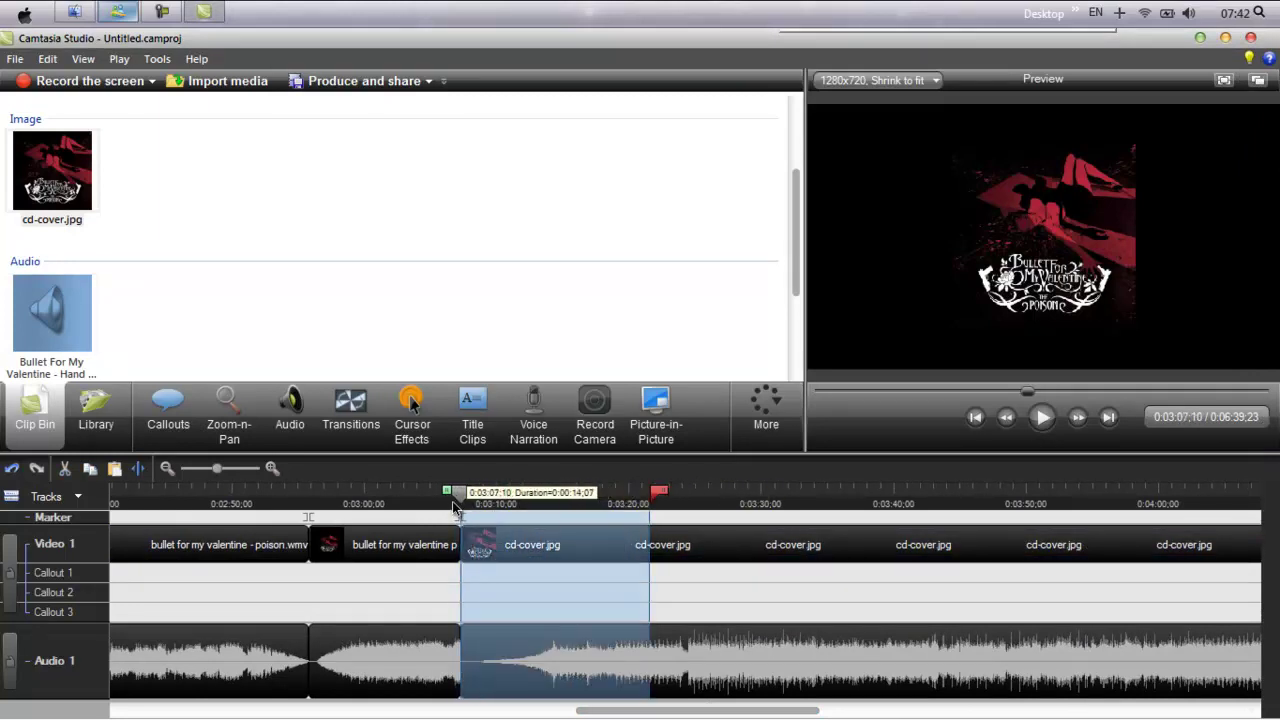
left_click(65, 469)
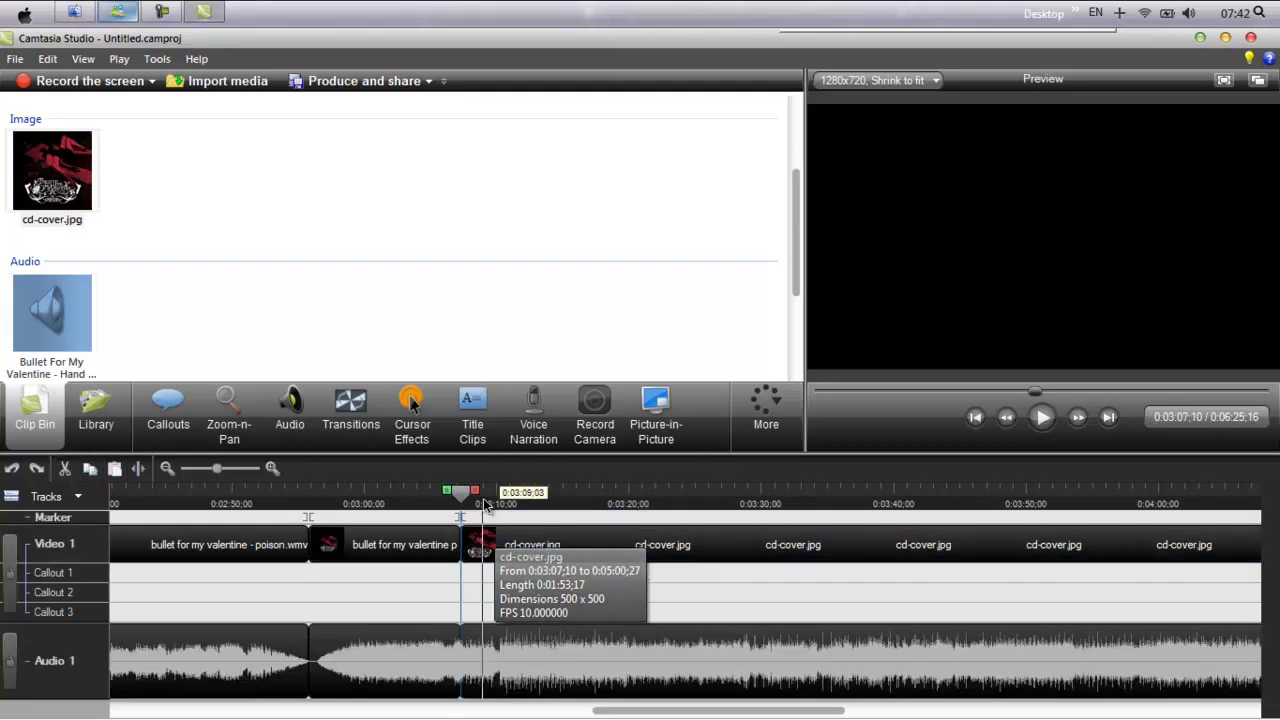
Fade in the audio at the start of the Hand Of Blood song
left_click(505, 655)
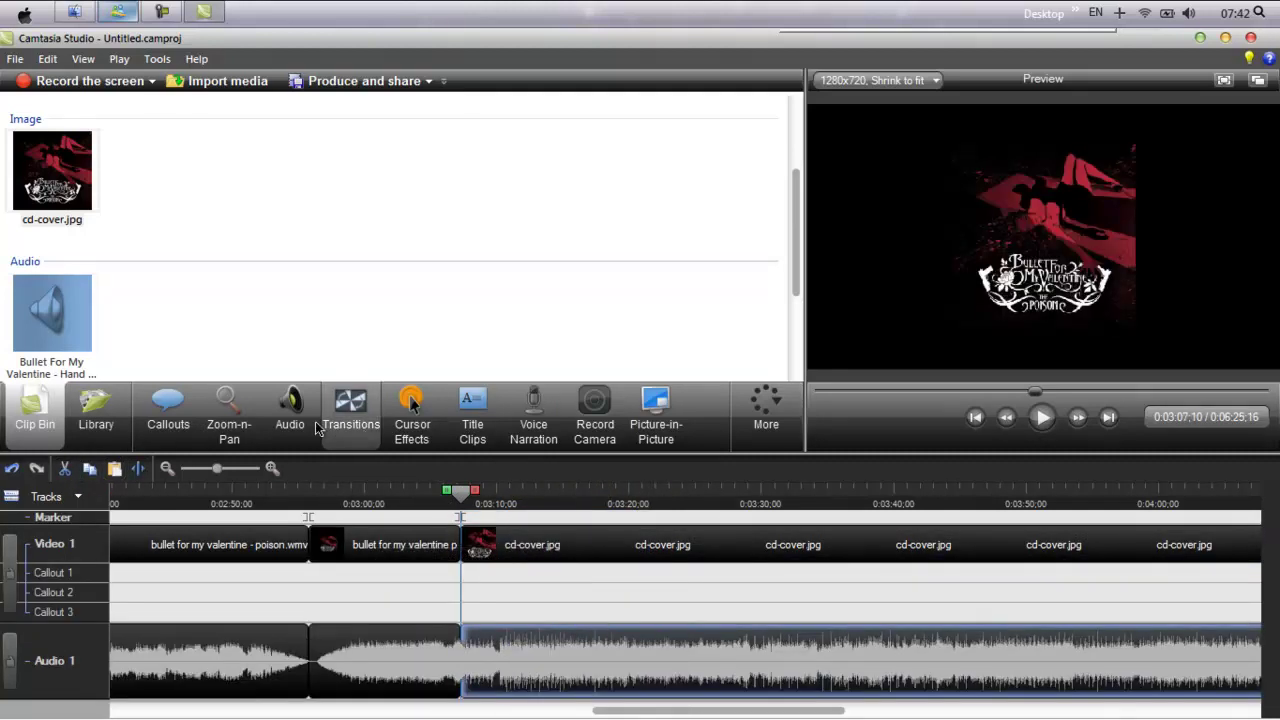
left_click(290, 408)
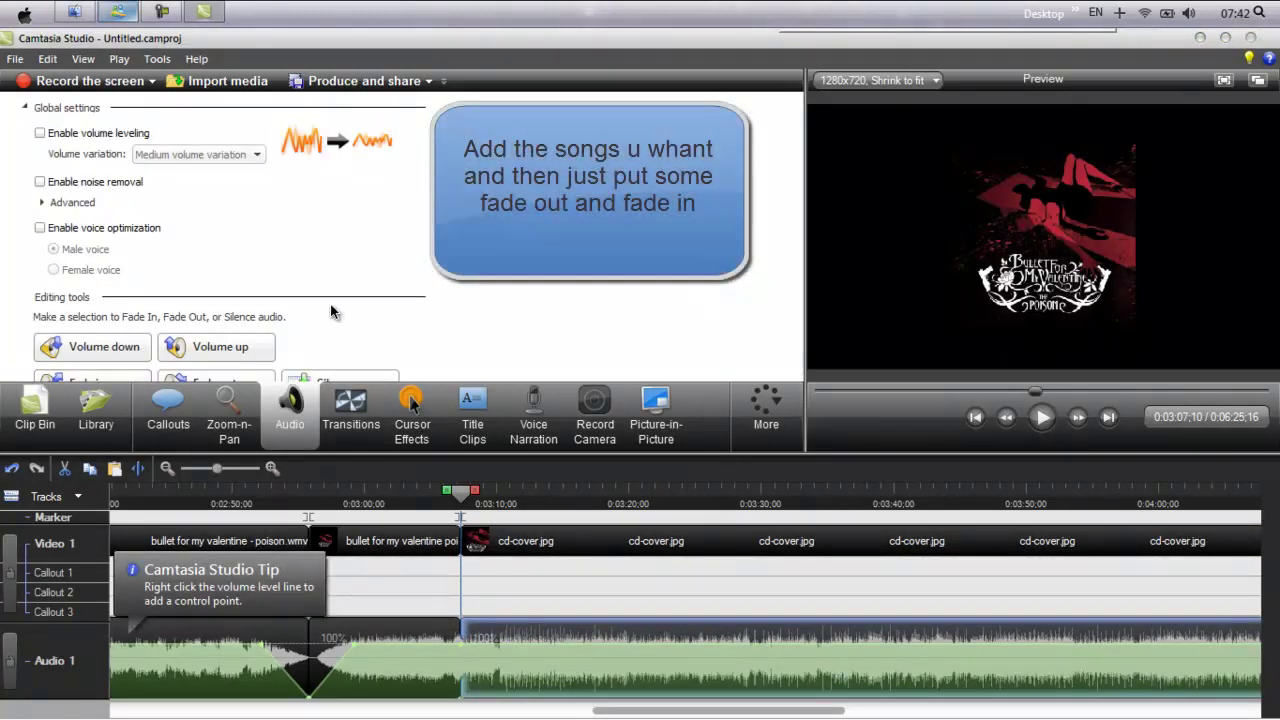
scroll(325, 306, "down", 2)
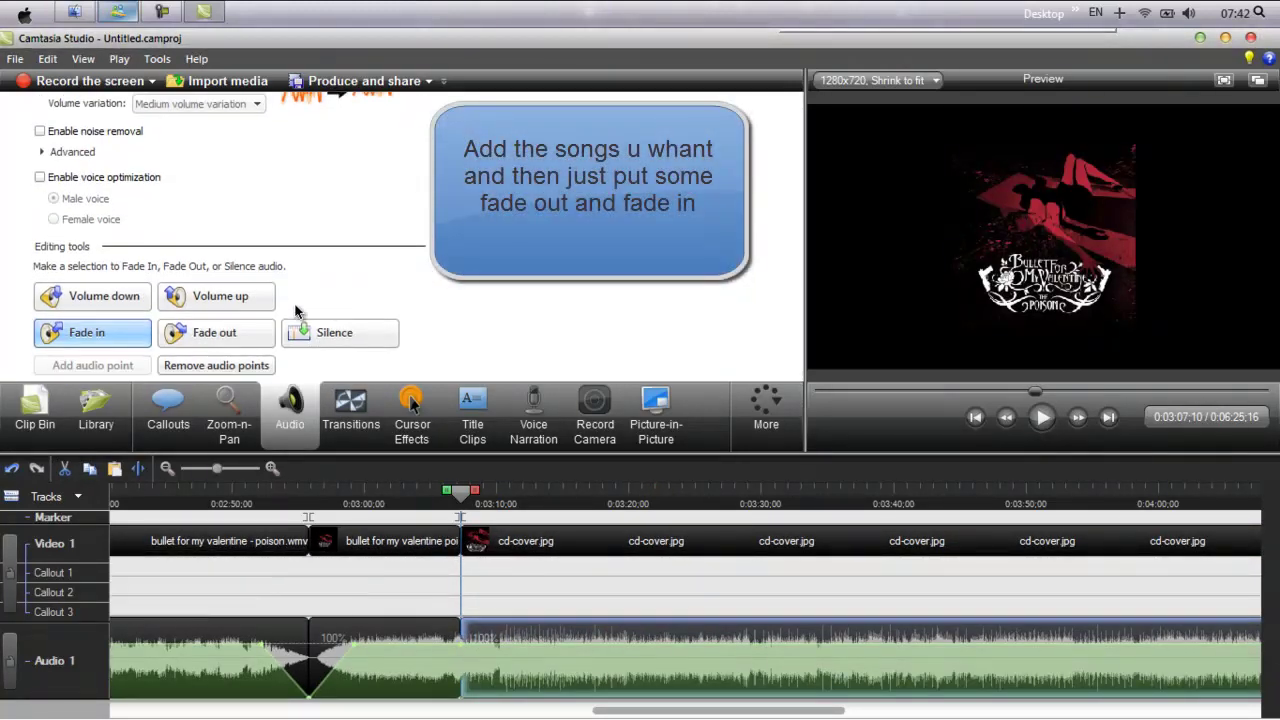
left_click(91, 333)
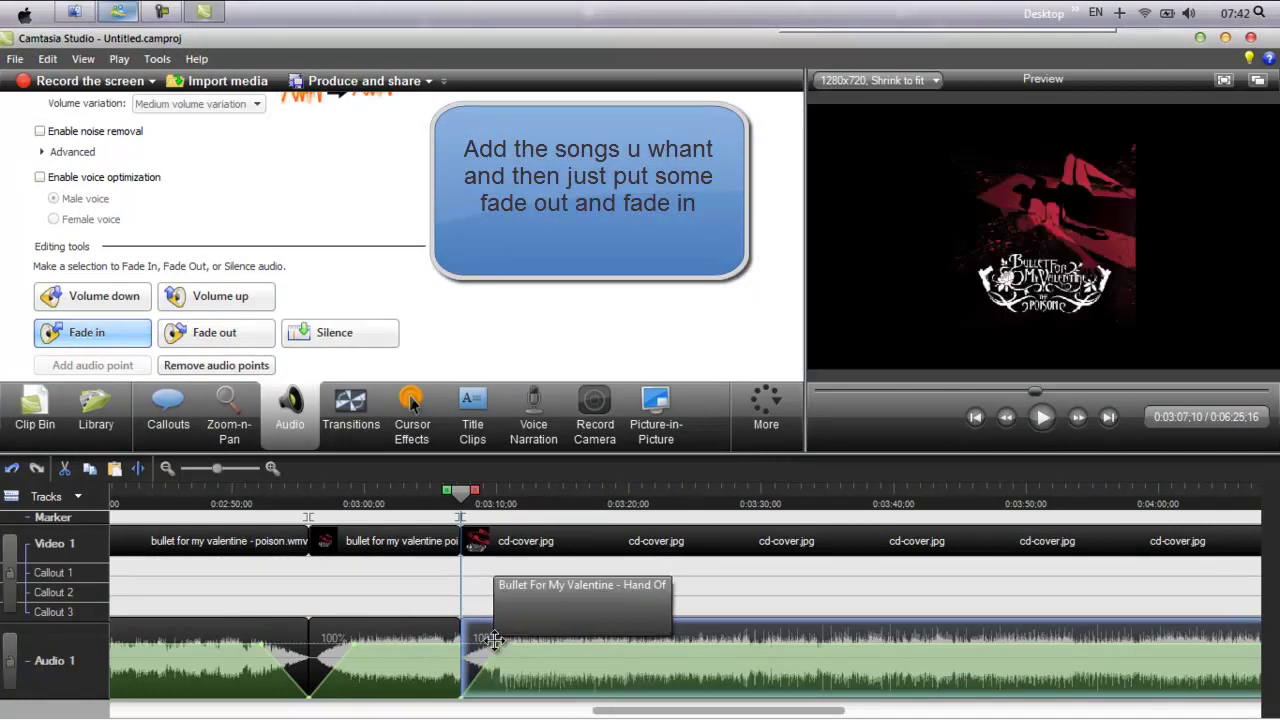
Fade out the audio at the end of the second music video, just before the song begins
left_click(429, 668)
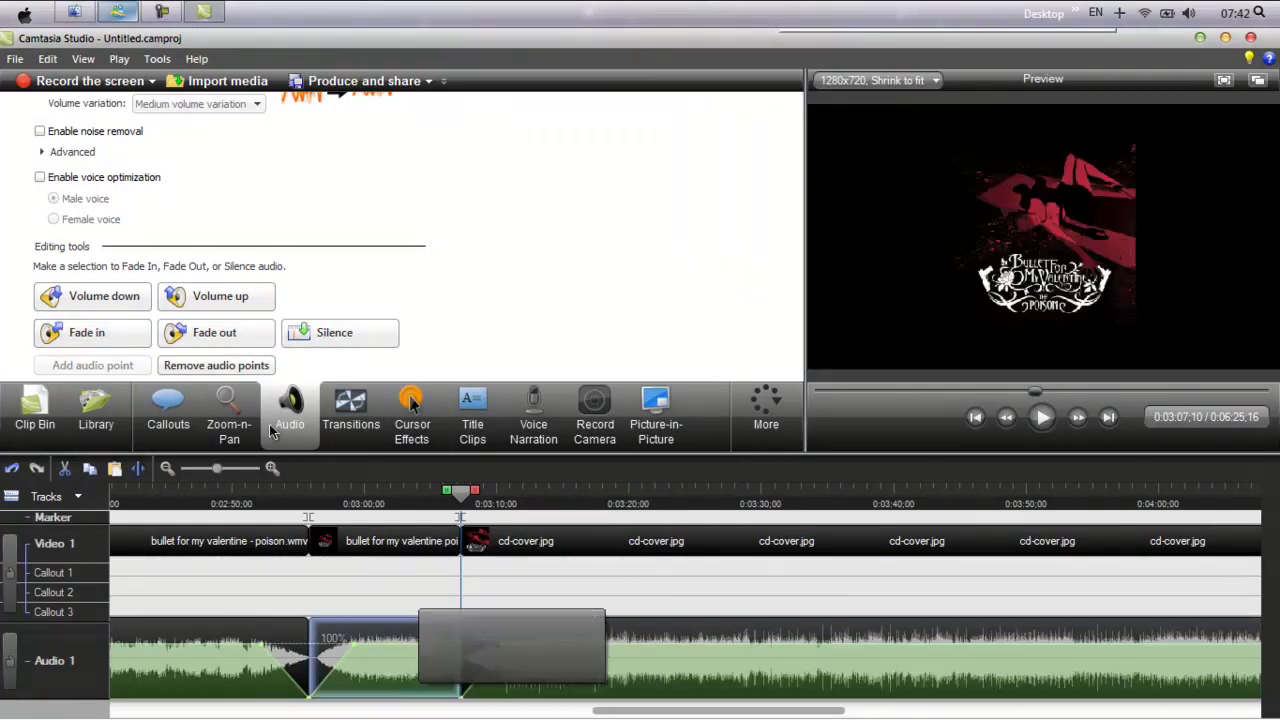
left_click(214, 333)
left_click(668, 660)
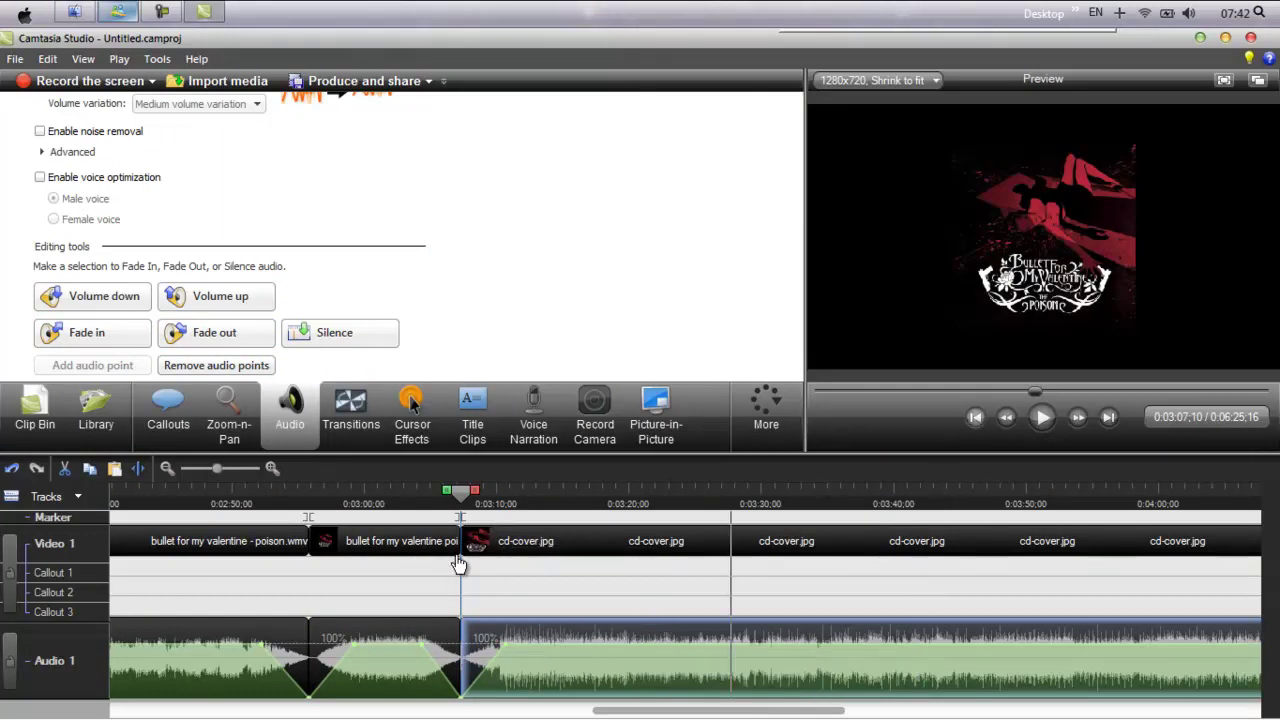
Play back both audio junctions from about 2:50 to about 3:12
left_click(240, 490)
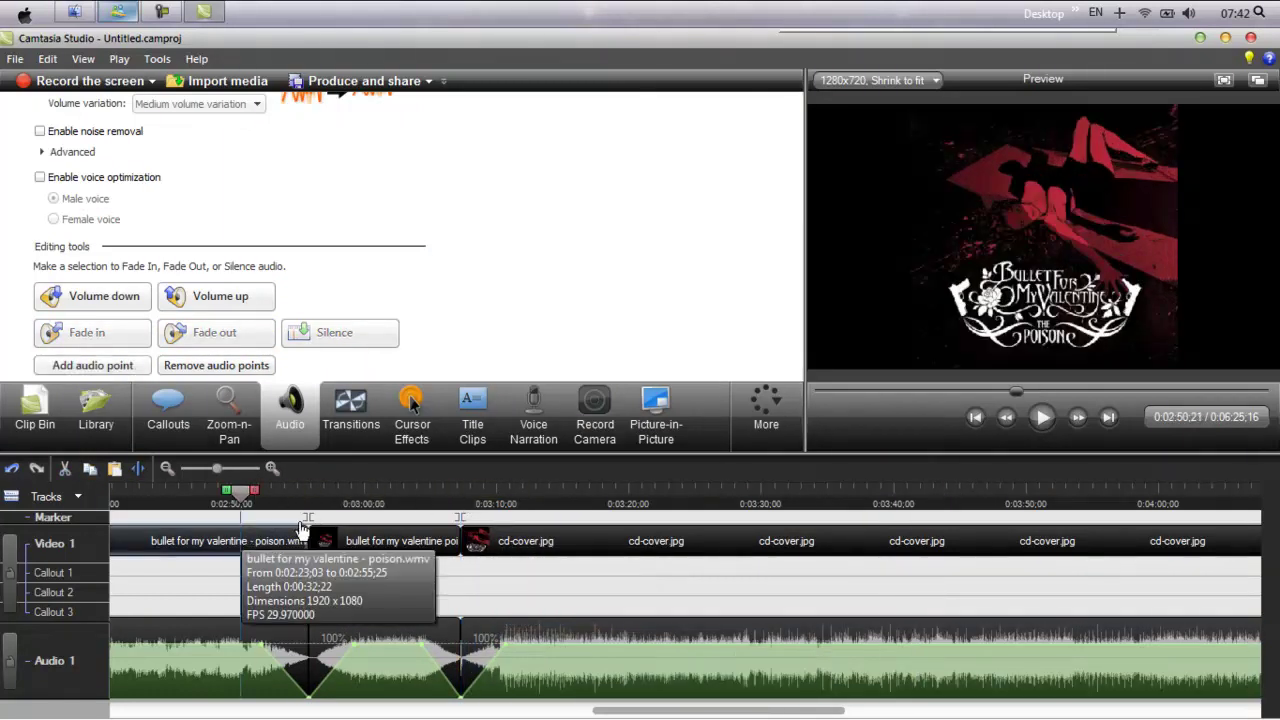
left_click(1036, 418)
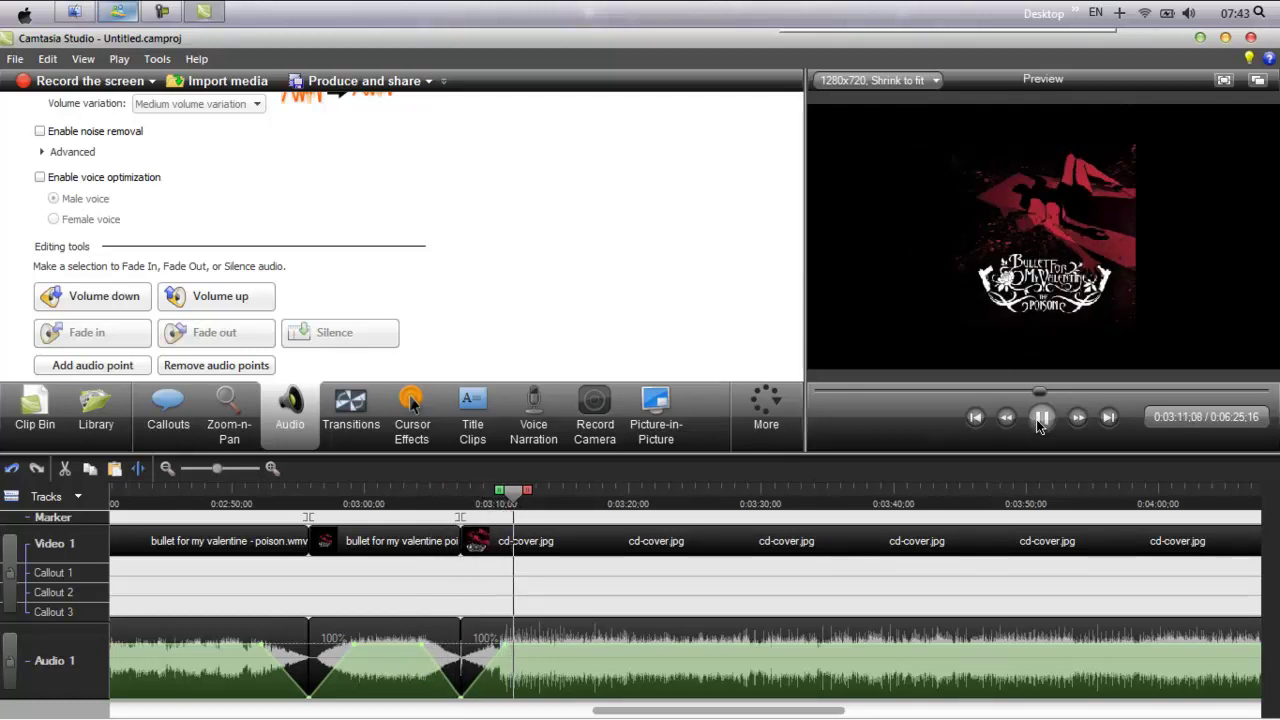
left_click(1036, 419)
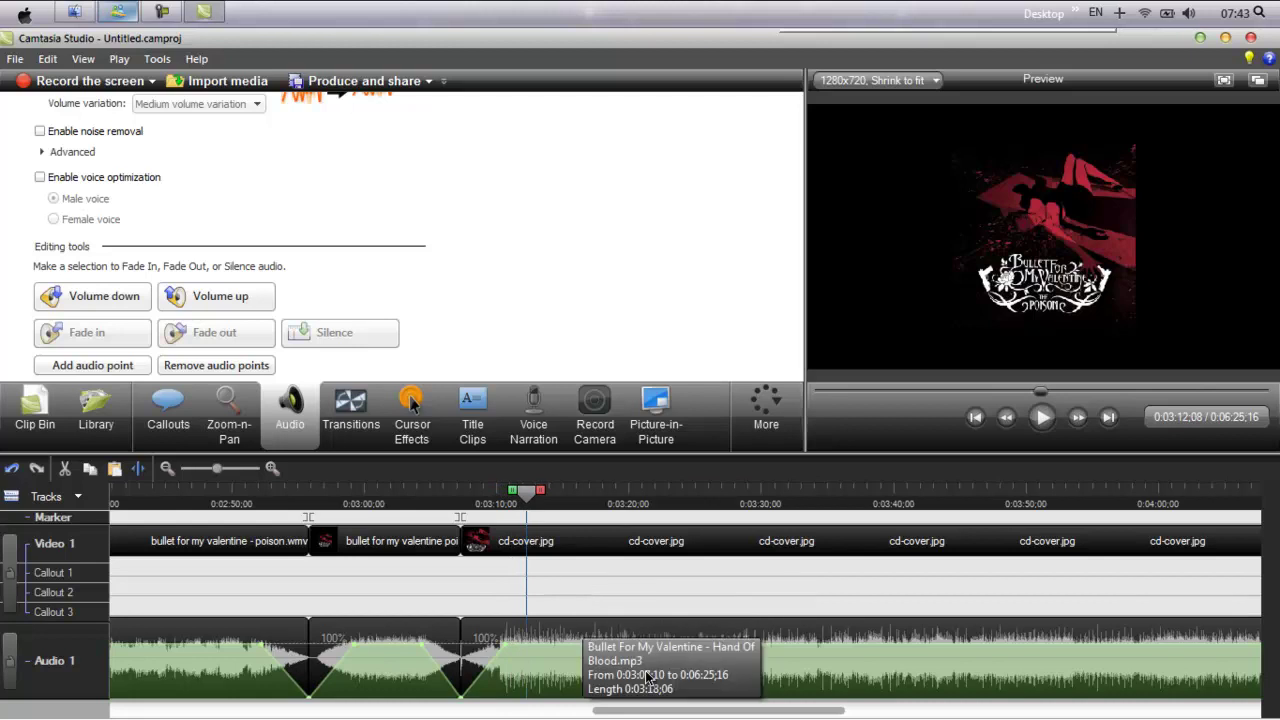
Cut the cover image and song from about 3:14 through the end of the timeline
left_click_drag(572, 497, 1275, 497)
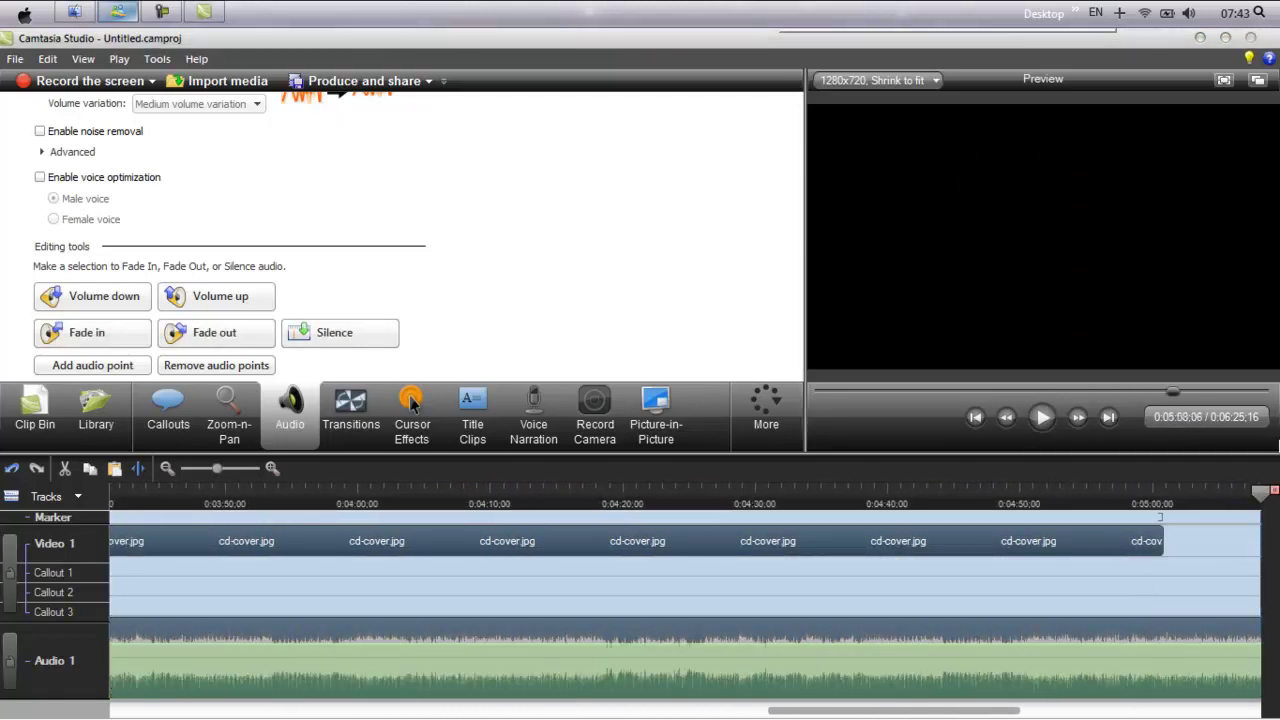
scroll(685, 590, "right", 10)
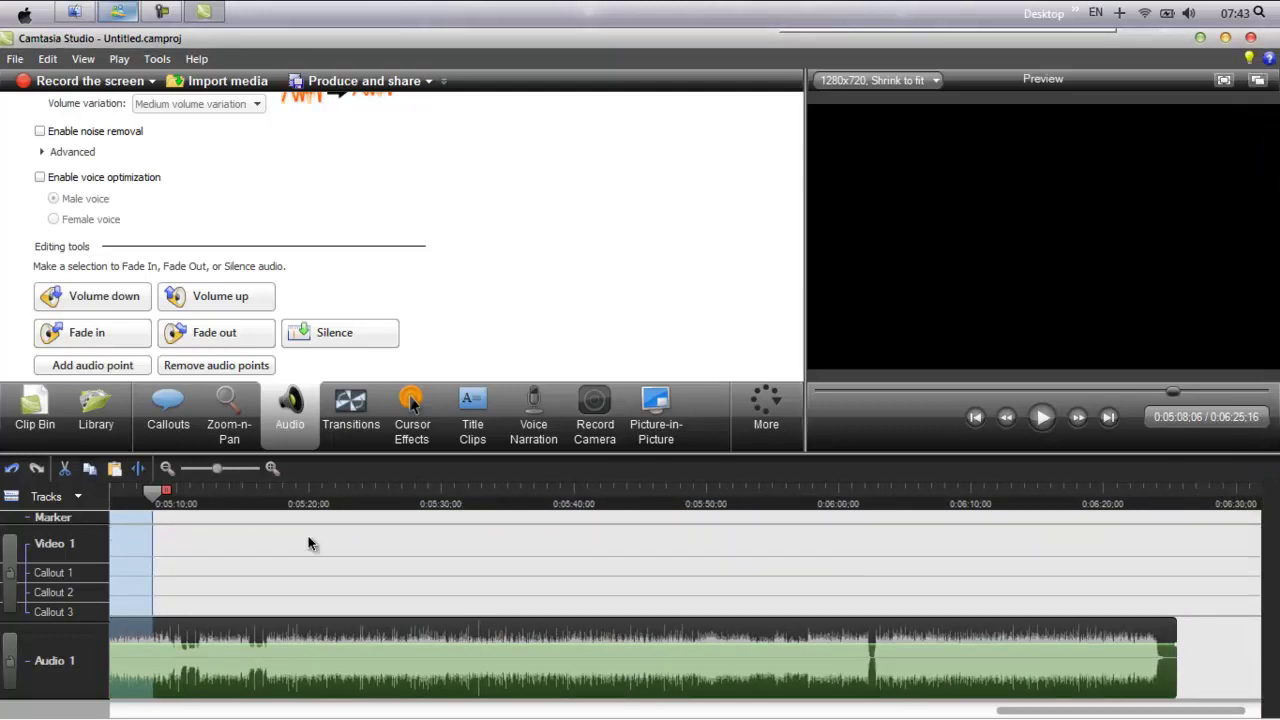
mouse_move(172, 495)
left_mouse_down()
mouse_move(1180, 495)
mouse_move(1204, 464)
left_mouse_up()
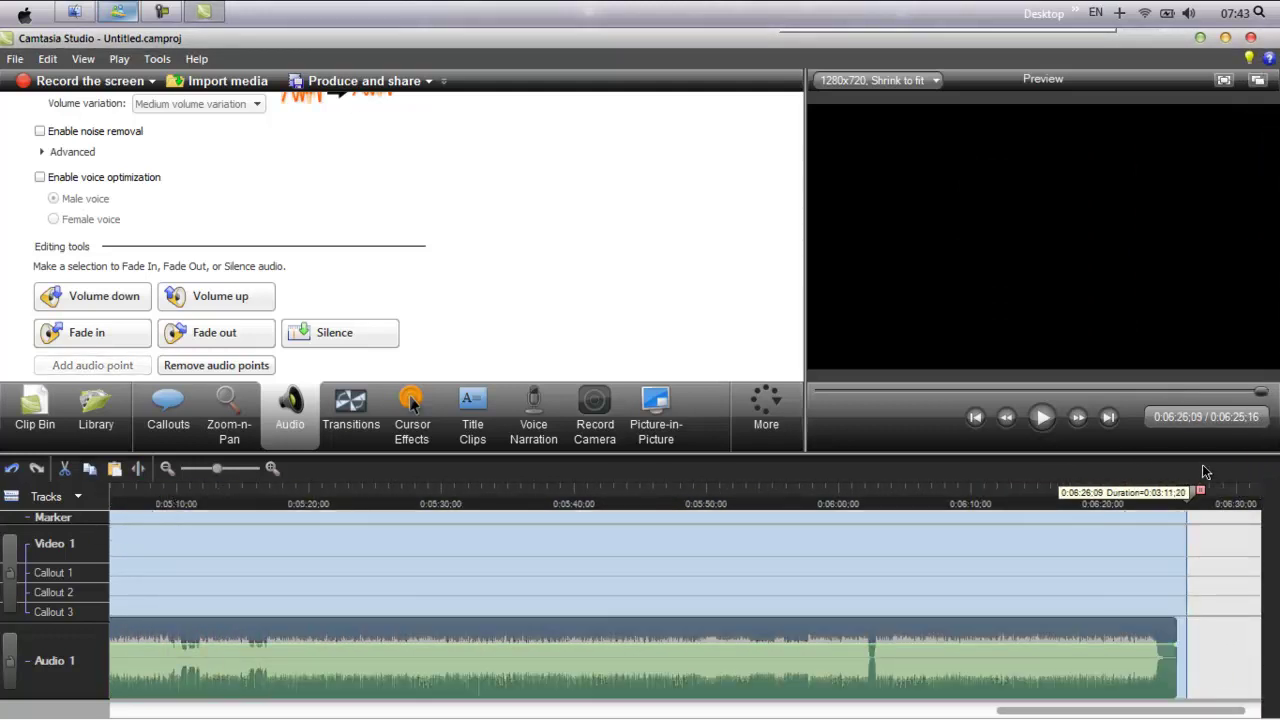
scroll(195, 475, "left", 20)
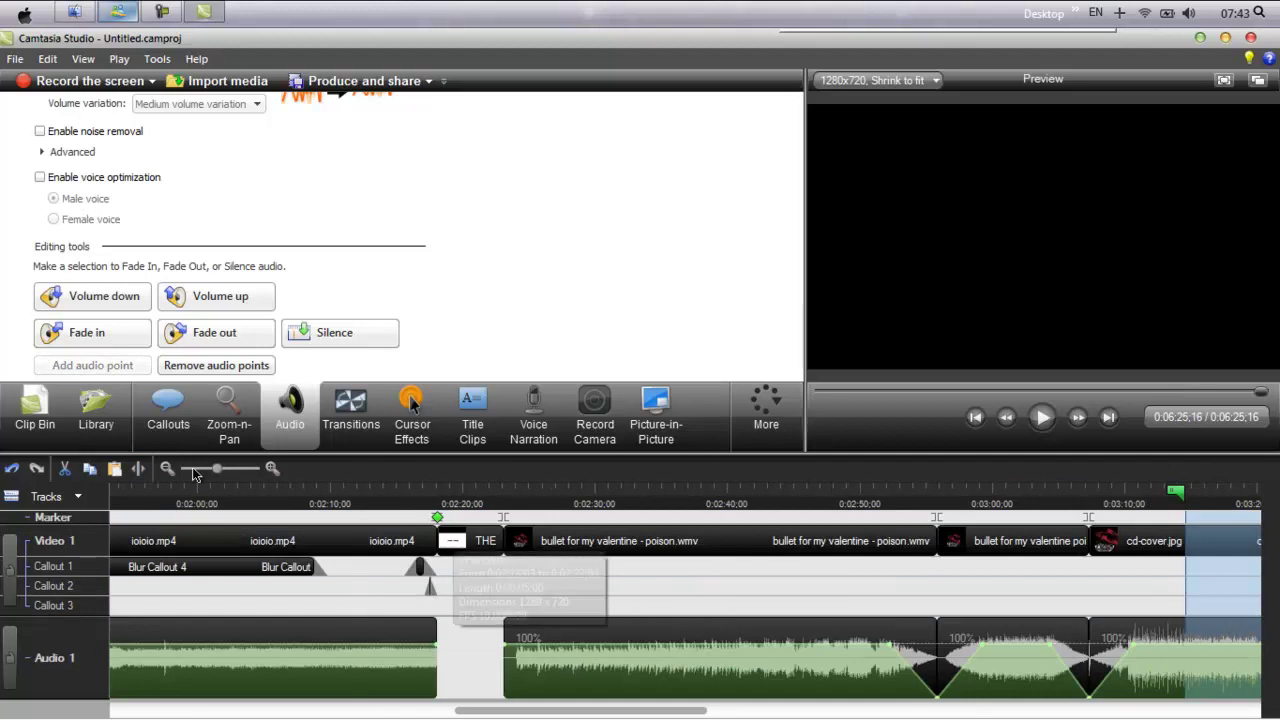
left_click(72, 474)
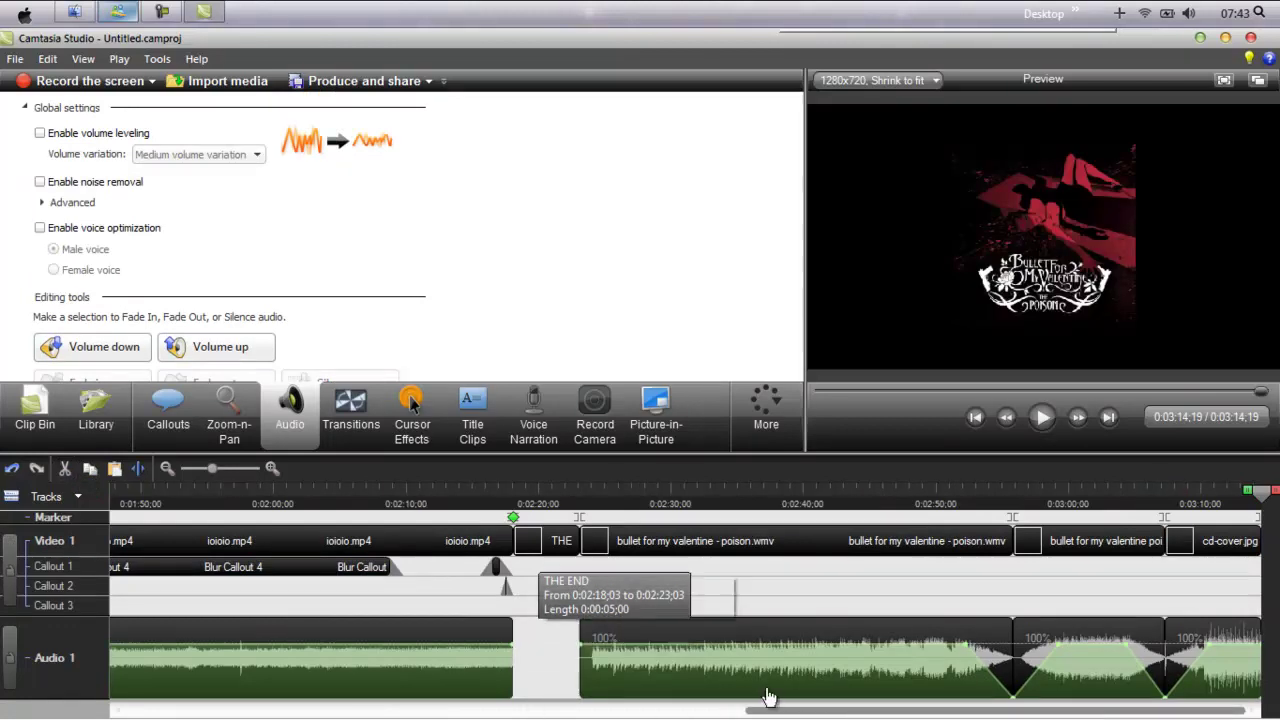
Import the song Bullet for My Valentine - Cries In vain from the music library's buulet for my valentine folder
left_click(199, 93)
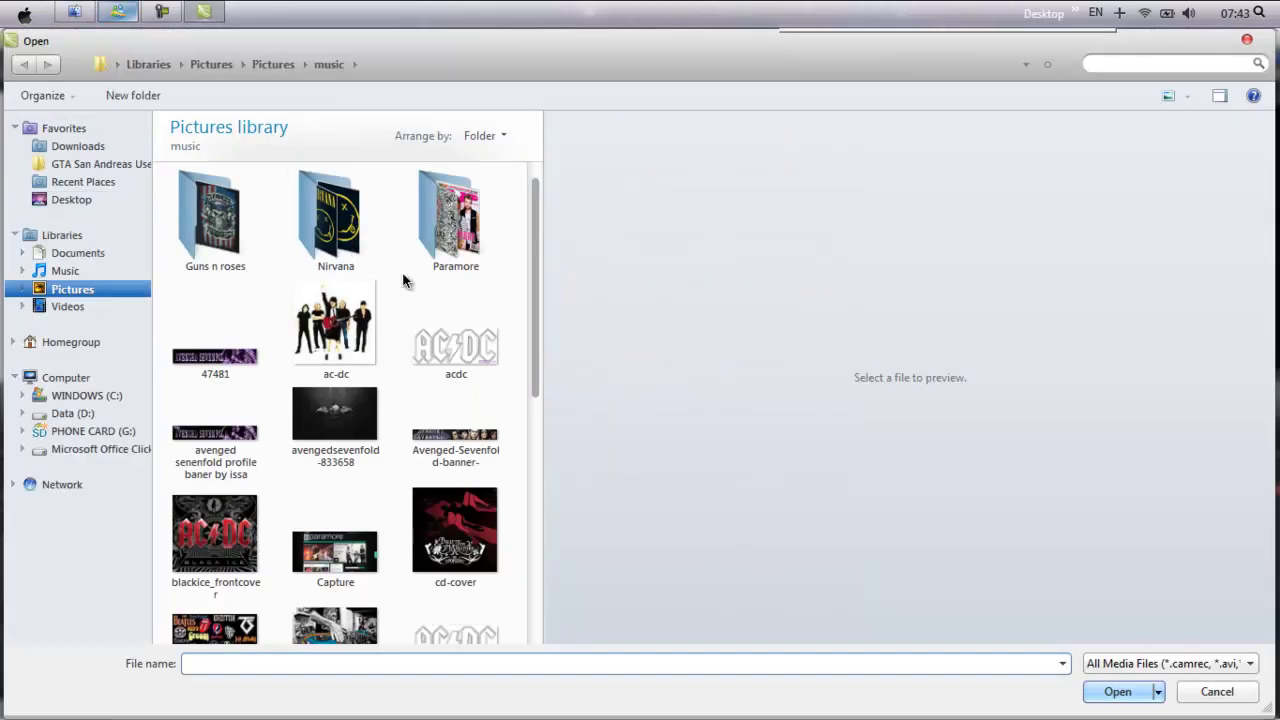
left_click(72, 275)
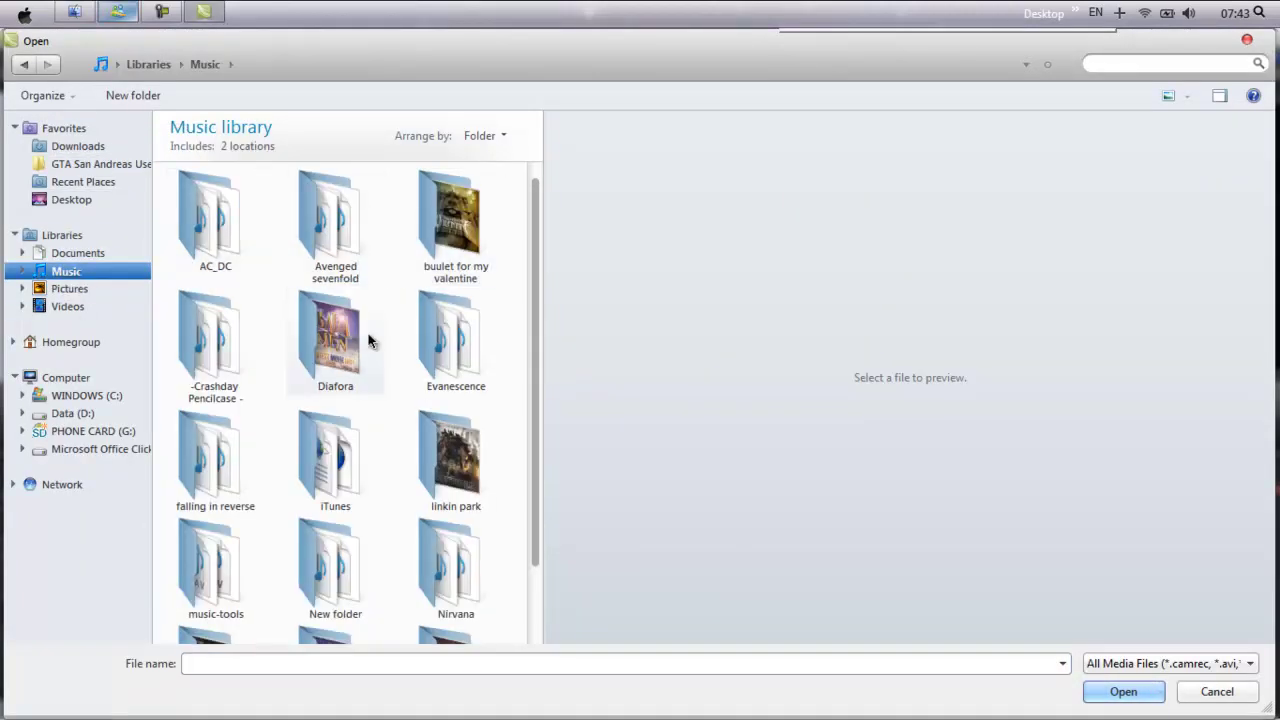
double_click(480, 246)
left_click(483, 253)
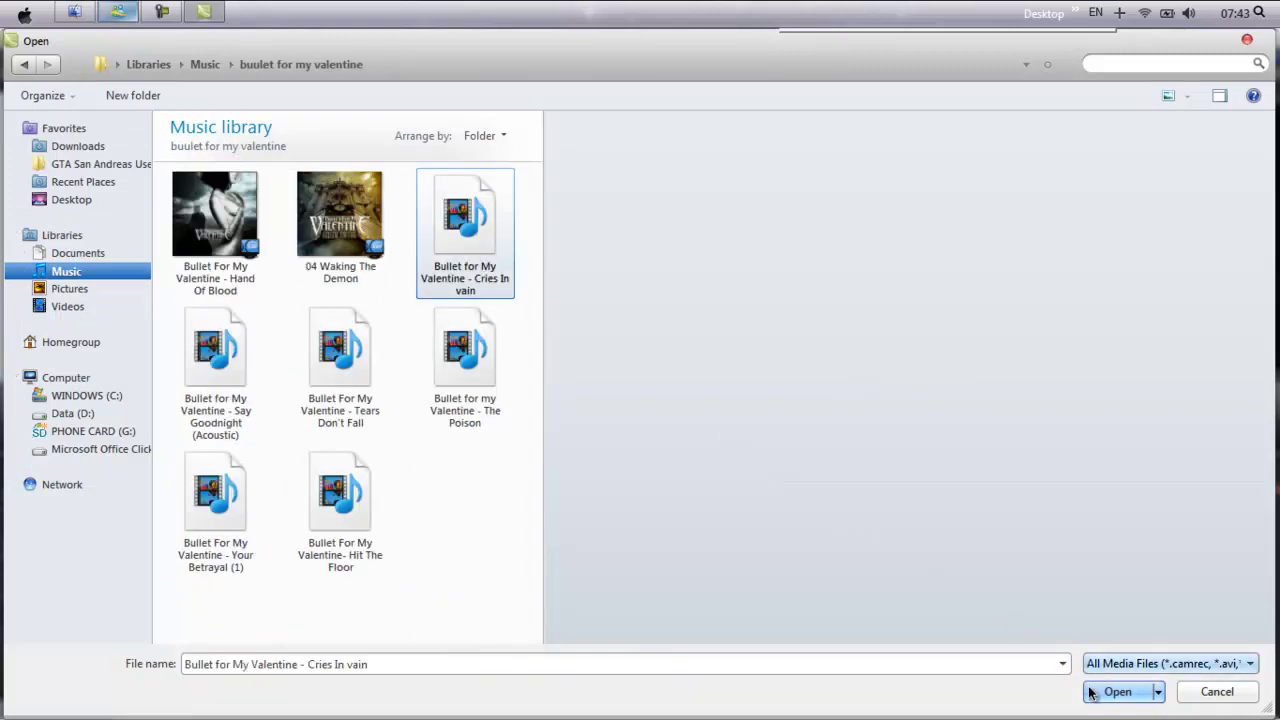
left_click(1120, 691)
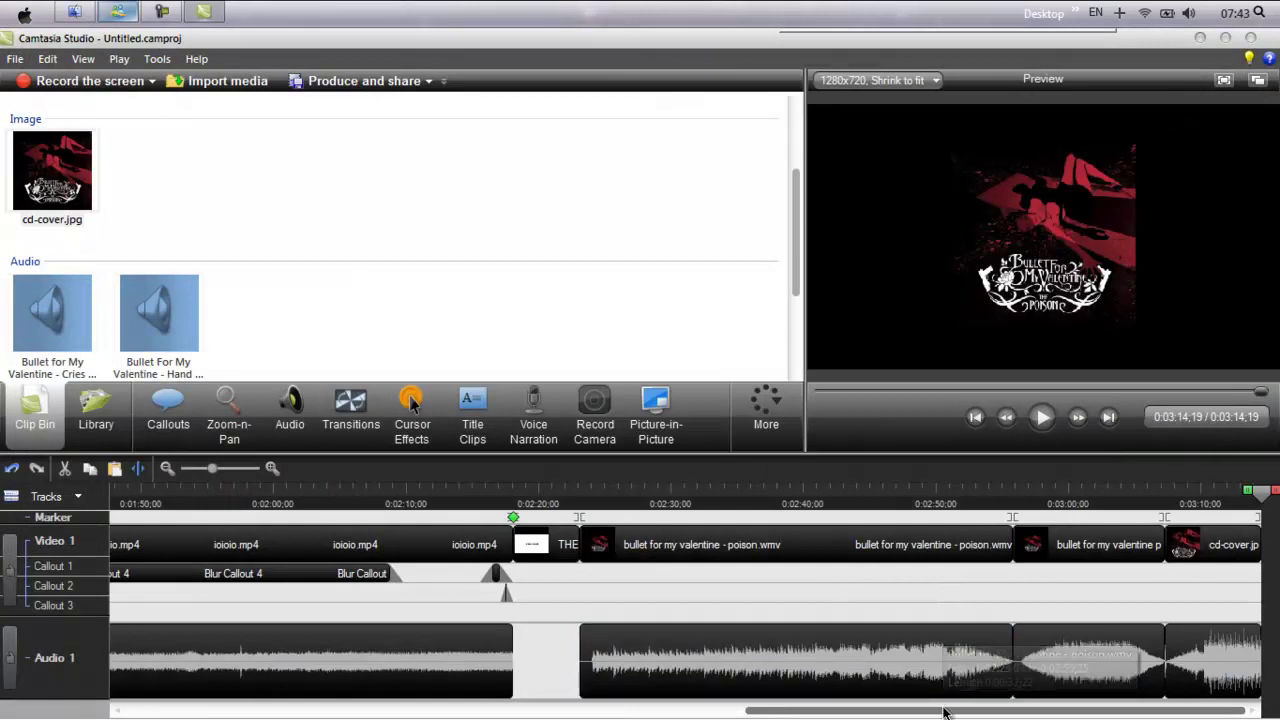
Preview the Cries In vain song and add it to the audio track right after the Hand Of Blood song
left_click(828, 614)
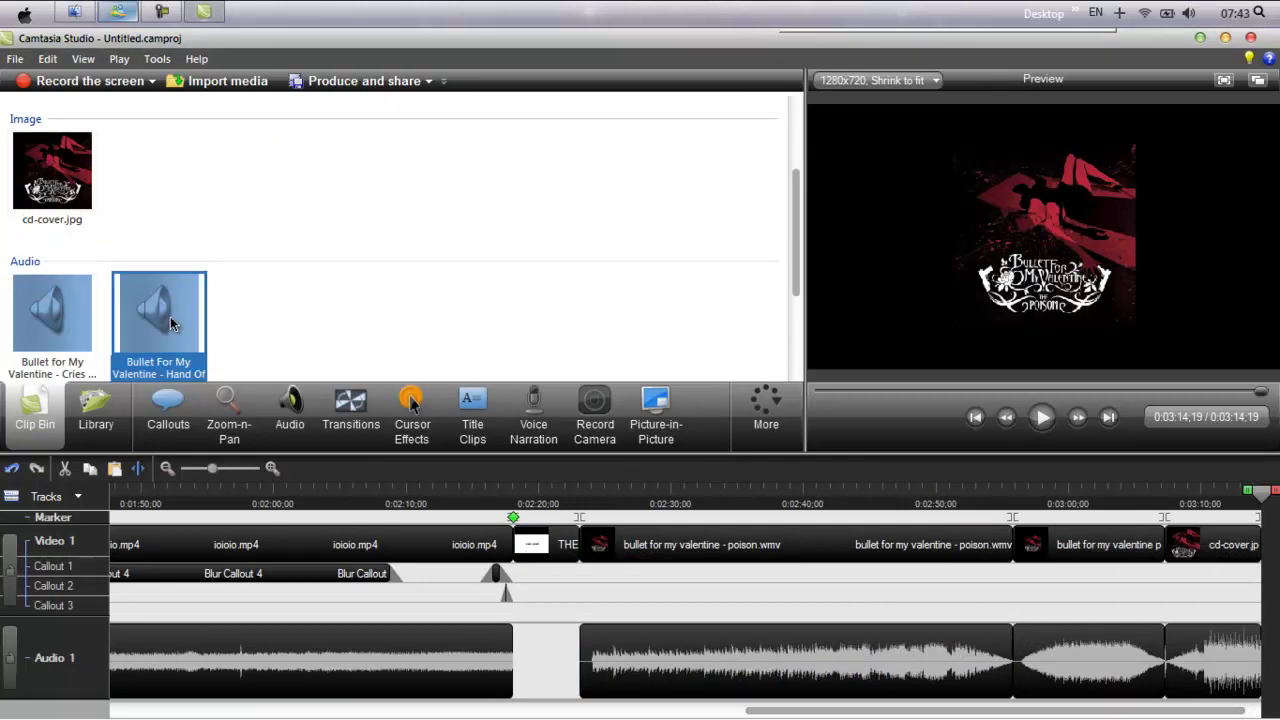
double_click(62, 318)
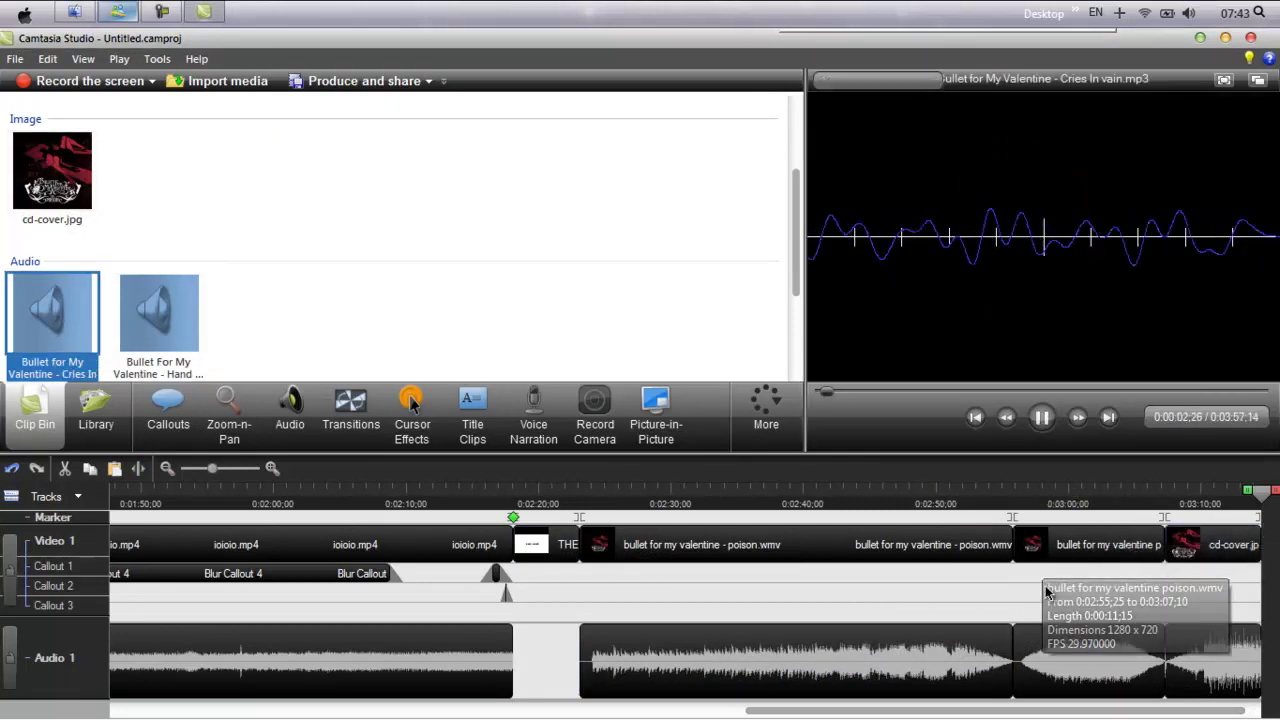
left_click_drag(56, 316, 1260, 650)
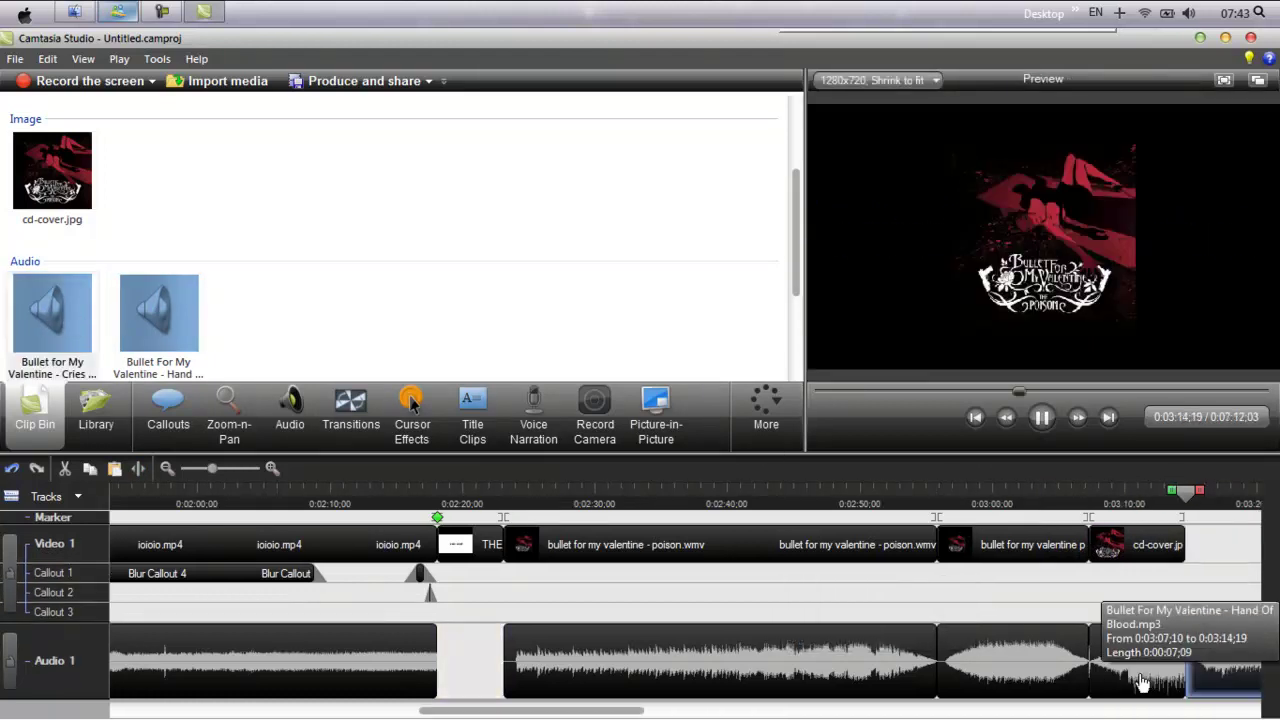
Cut the Cries In vain song's opening from 3:14 to about 3:22, and extend the cover image to about 32 seconds
scroll(560, 682, "down", 5)
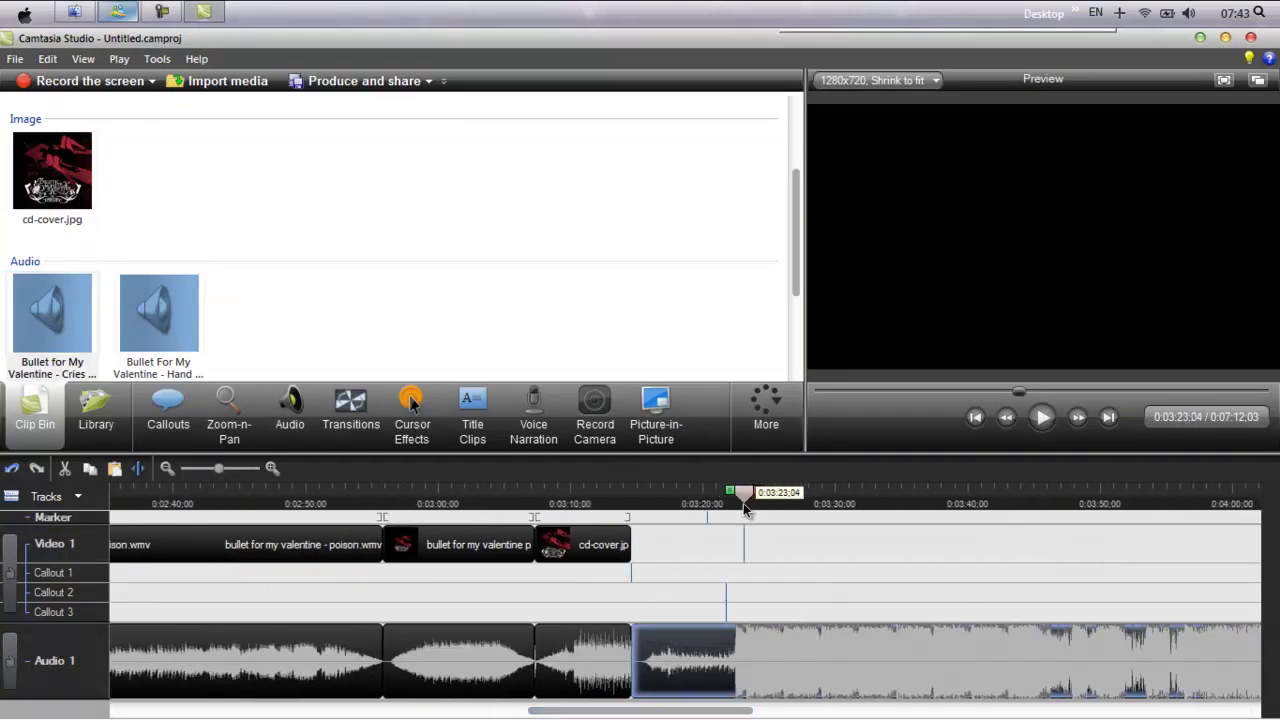
left_click(741, 503)
left_click_drag(739, 499, 623, 505)
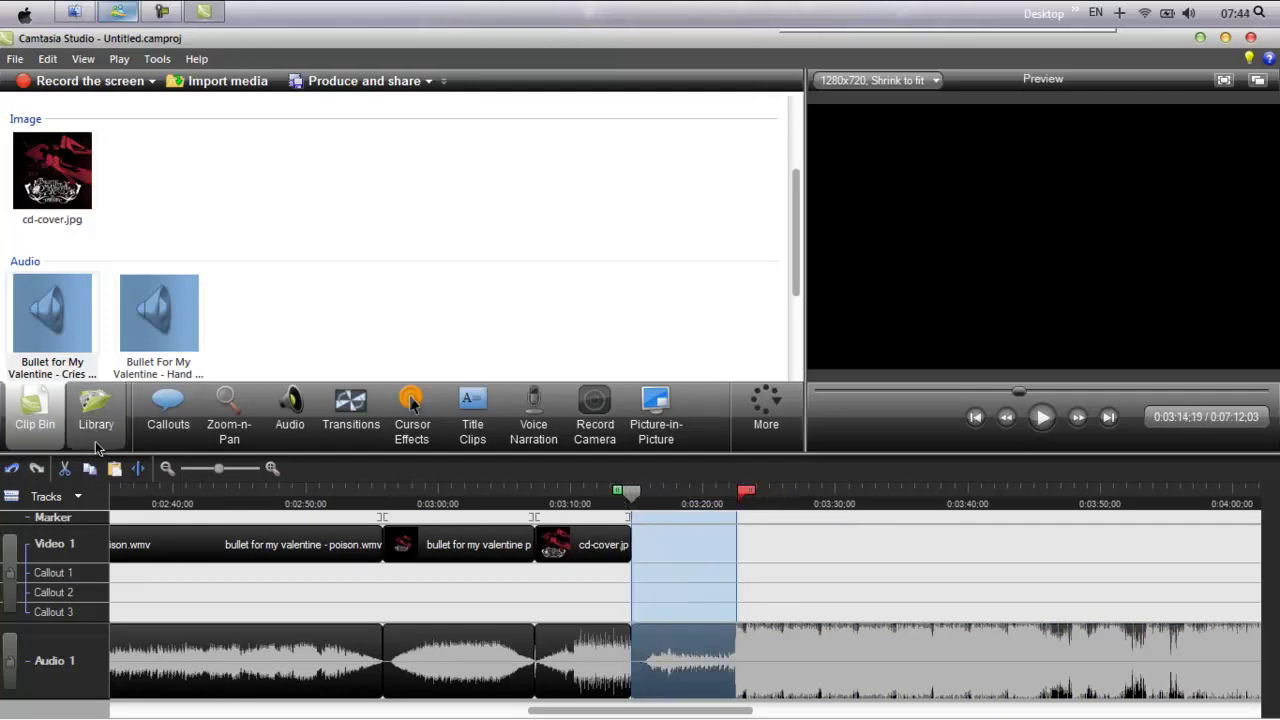
left_click(70, 476)
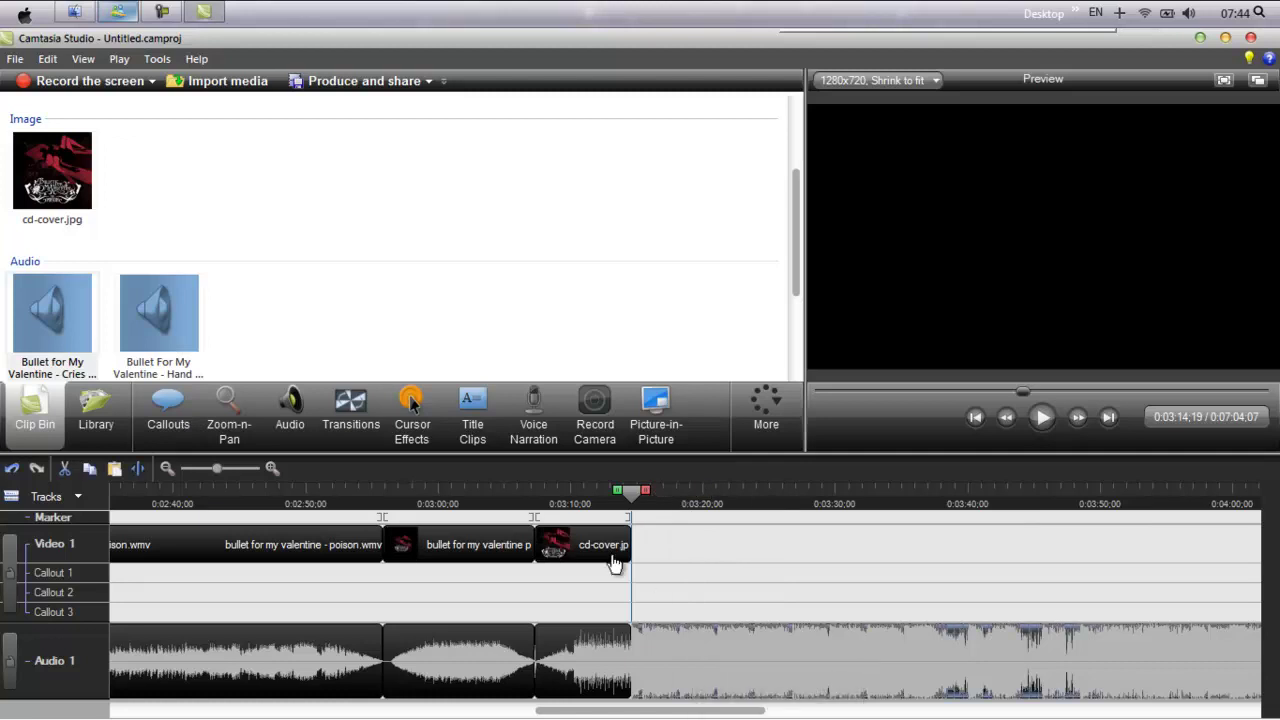
left_click_drag(632, 551, 962, 550)
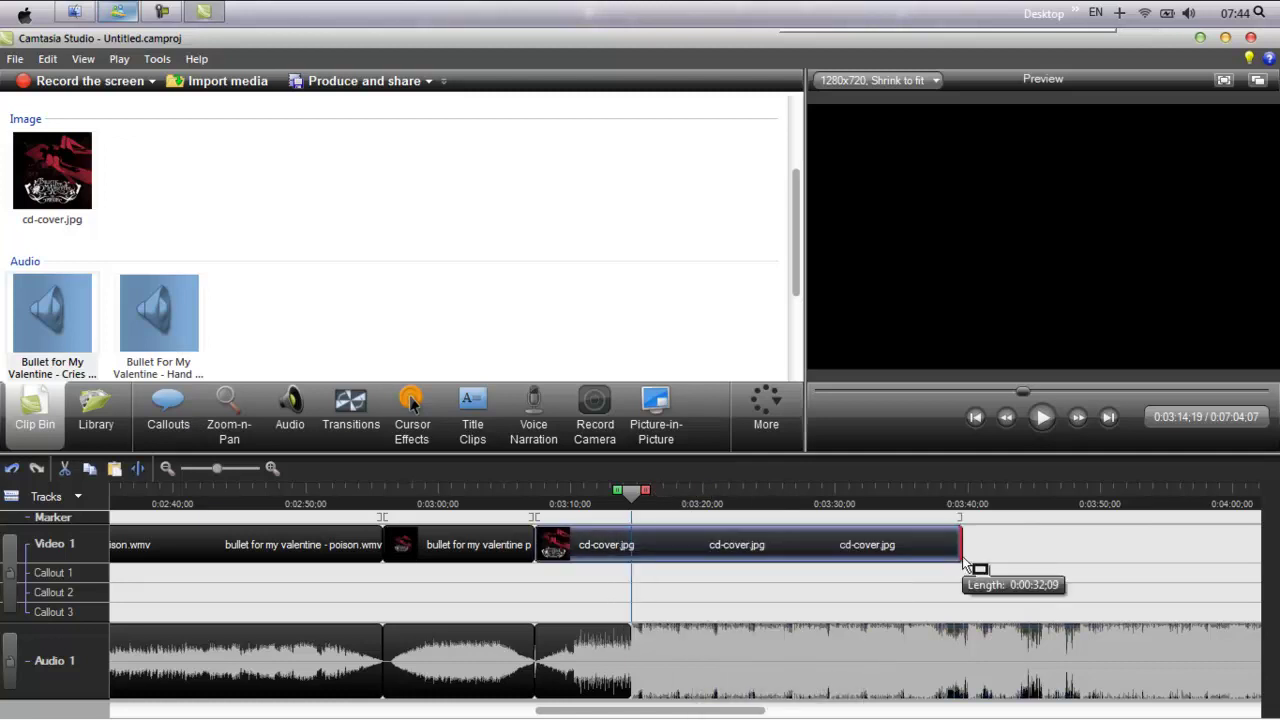
Cut the cover image and the Cries In vain song from about 3:28 through the end of the timeline
left_click_drag(643, 499, 752, 508)
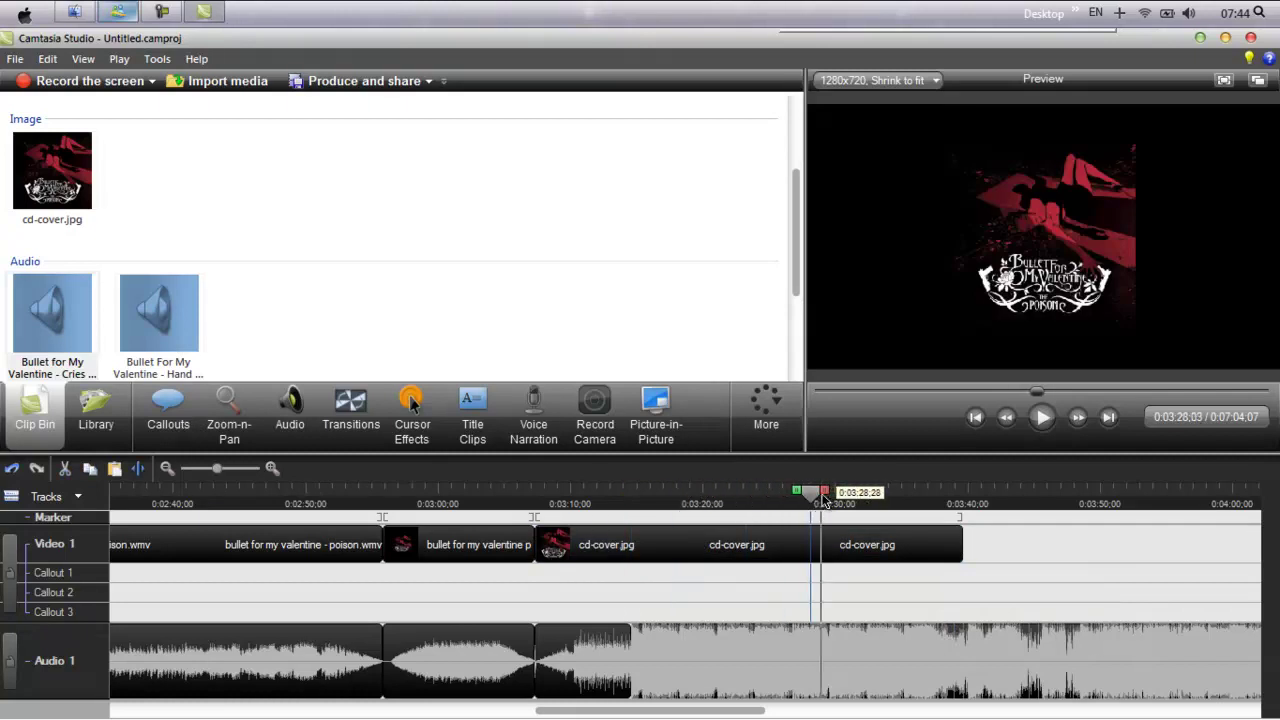
mouse_move(826, 495)
left_mouse_down()
mouse_move(1183, 491)
mouse_move(1046, 491)
left_mouse_up()
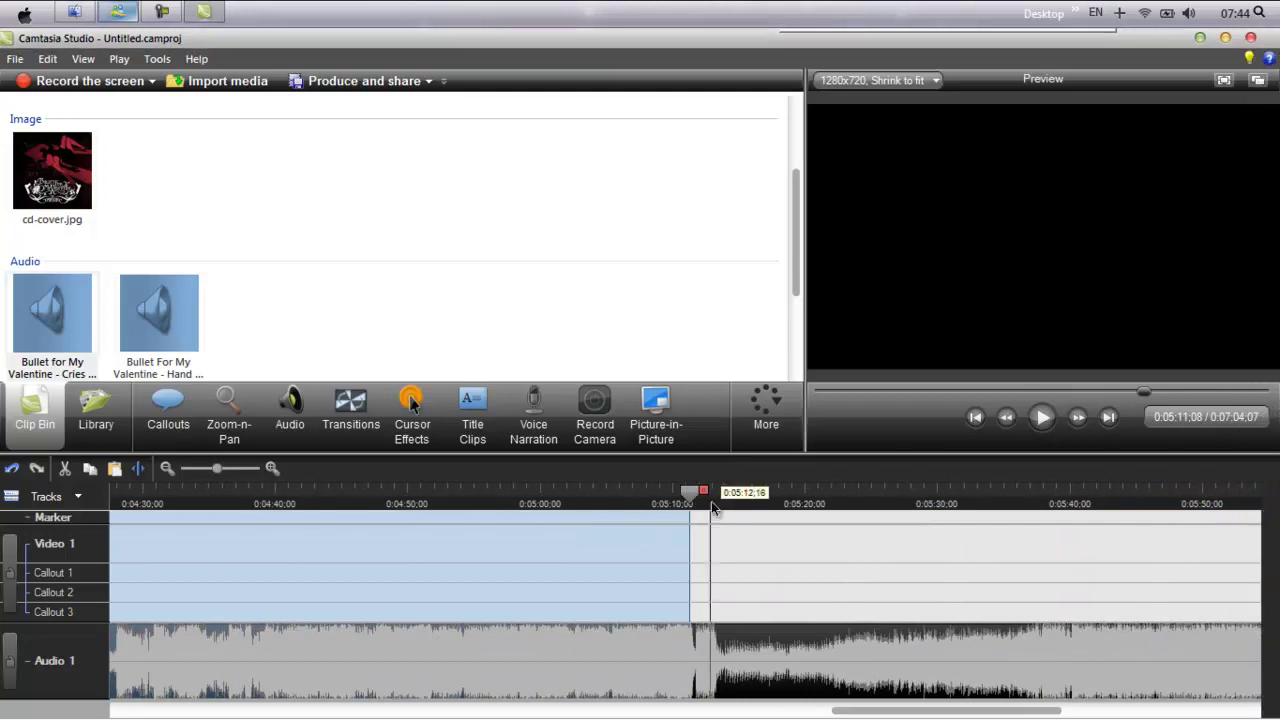
left_click_drag(708, 495, 1190, 491)
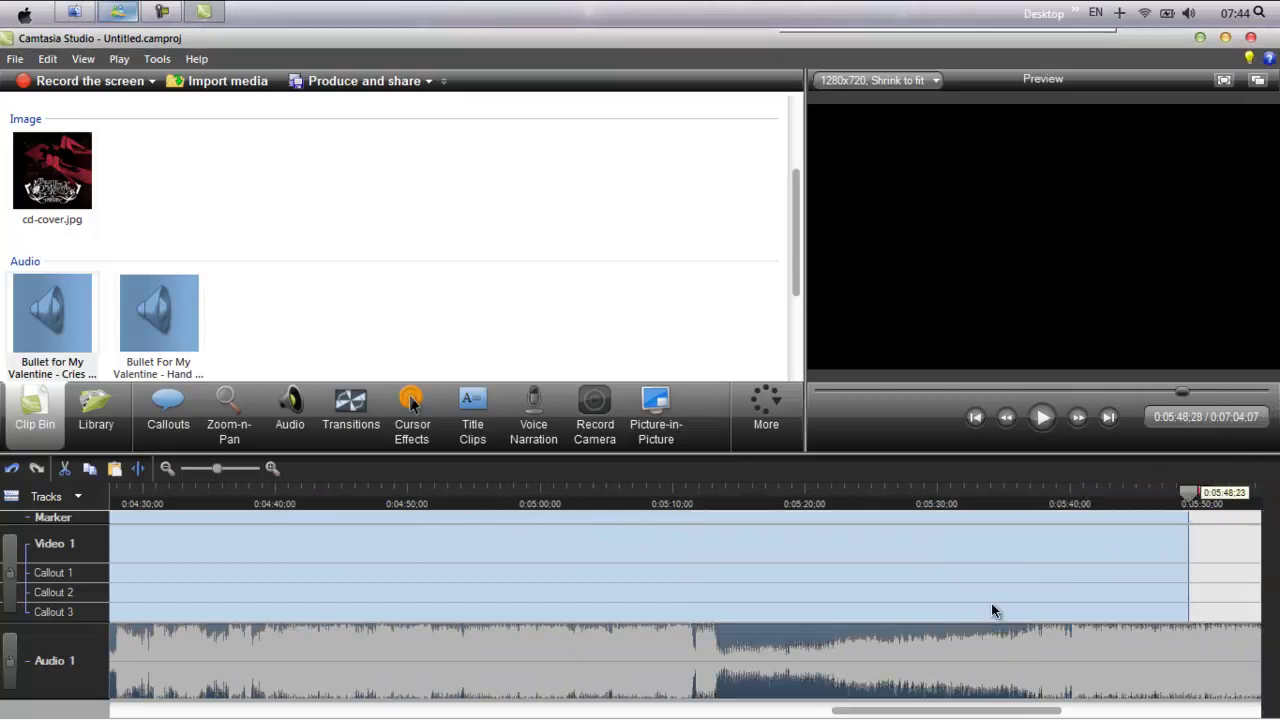
left_click_drag(951, 706, 1094, 706)
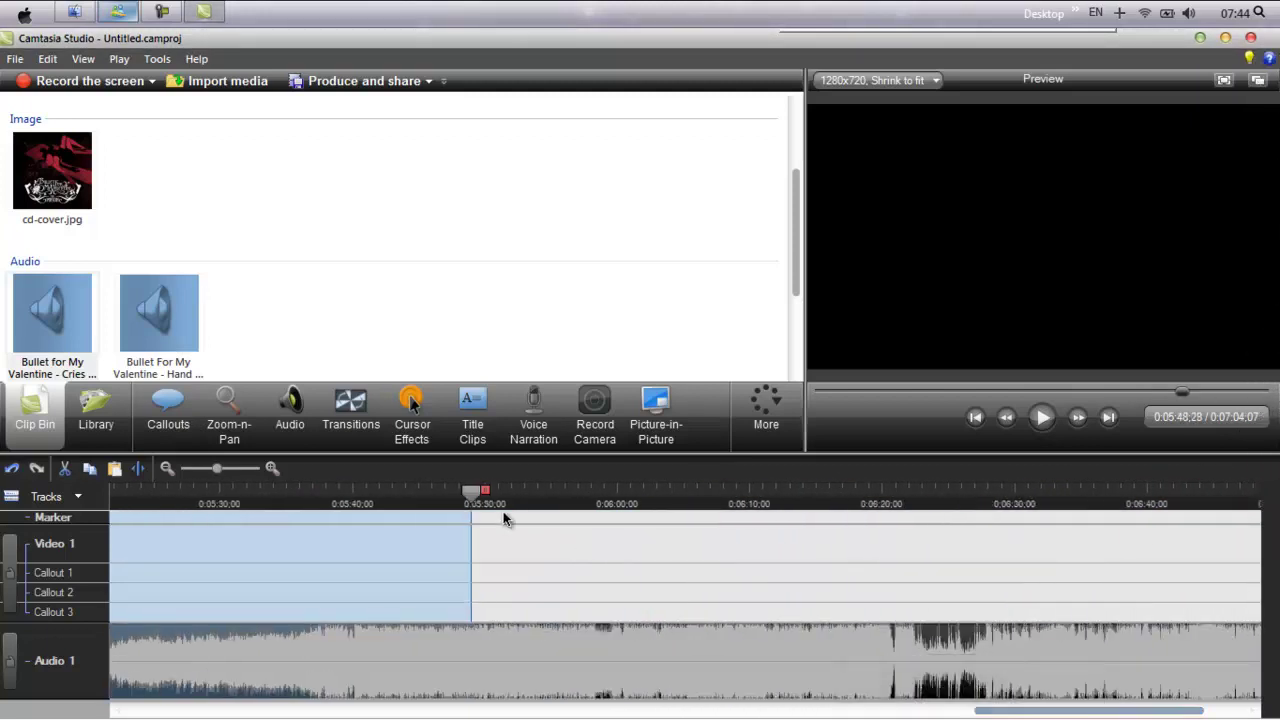
left_click_drag(484, 492, 1100, 491)
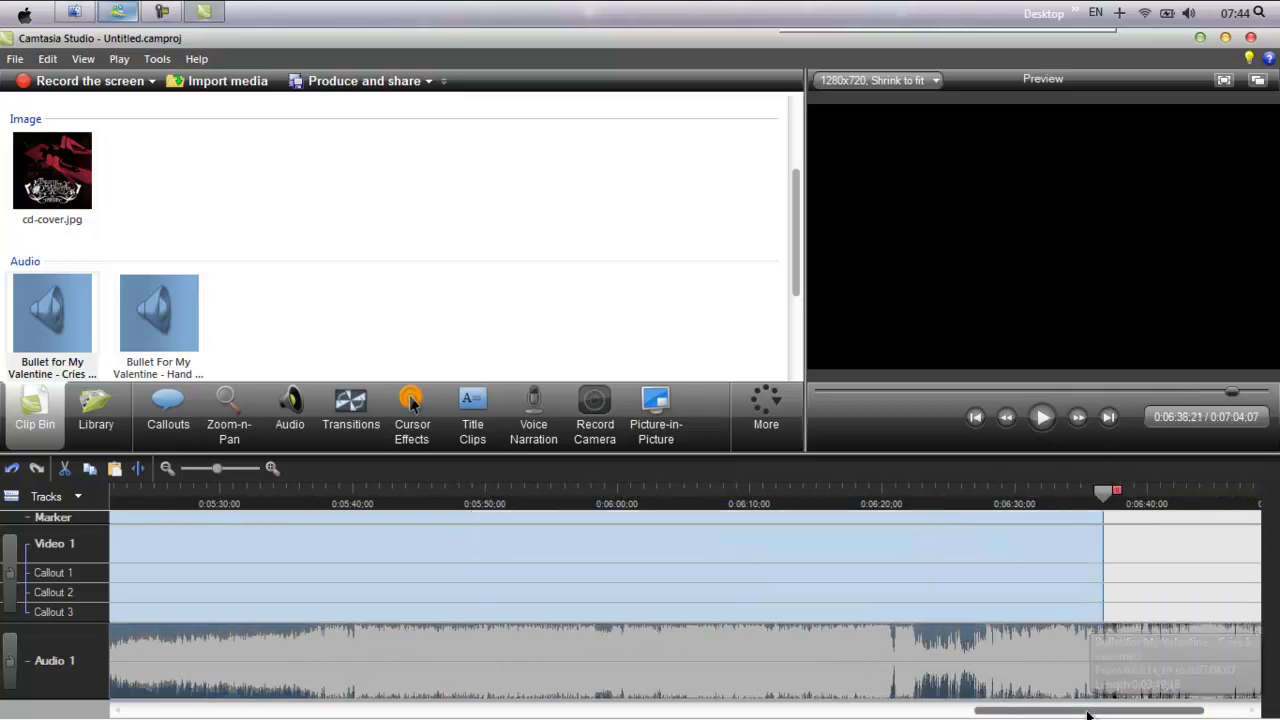
left_click_drag(917, 491, 1276, 487)
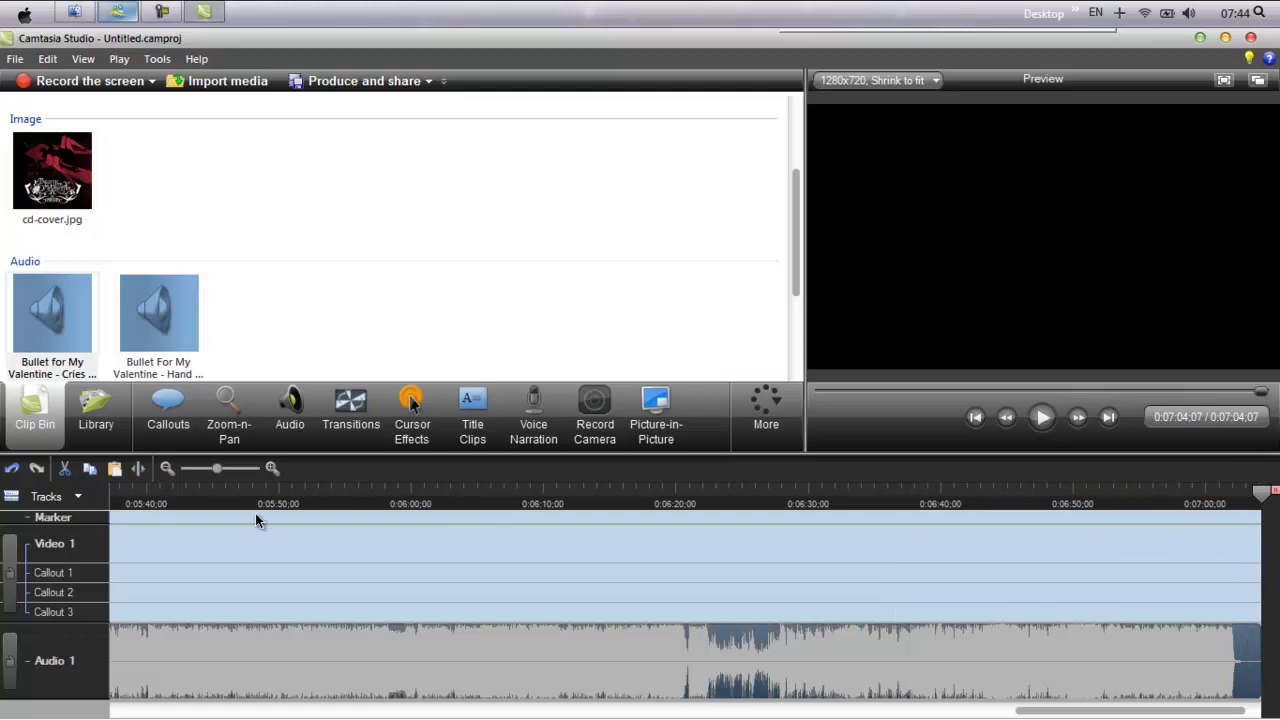
left_click(64, 474)
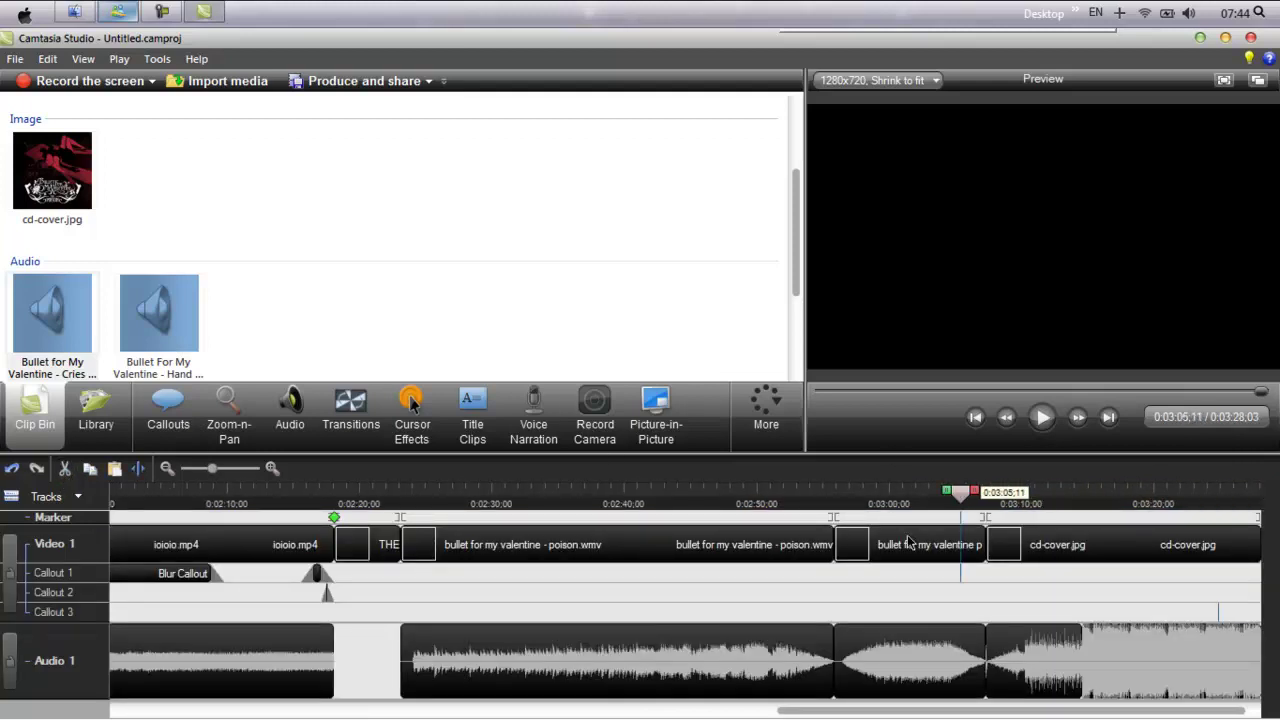
Fade in the audio at the start of the Cries In vain song and fade it out at its end
left_click_drag(361, 562, 796, 572)
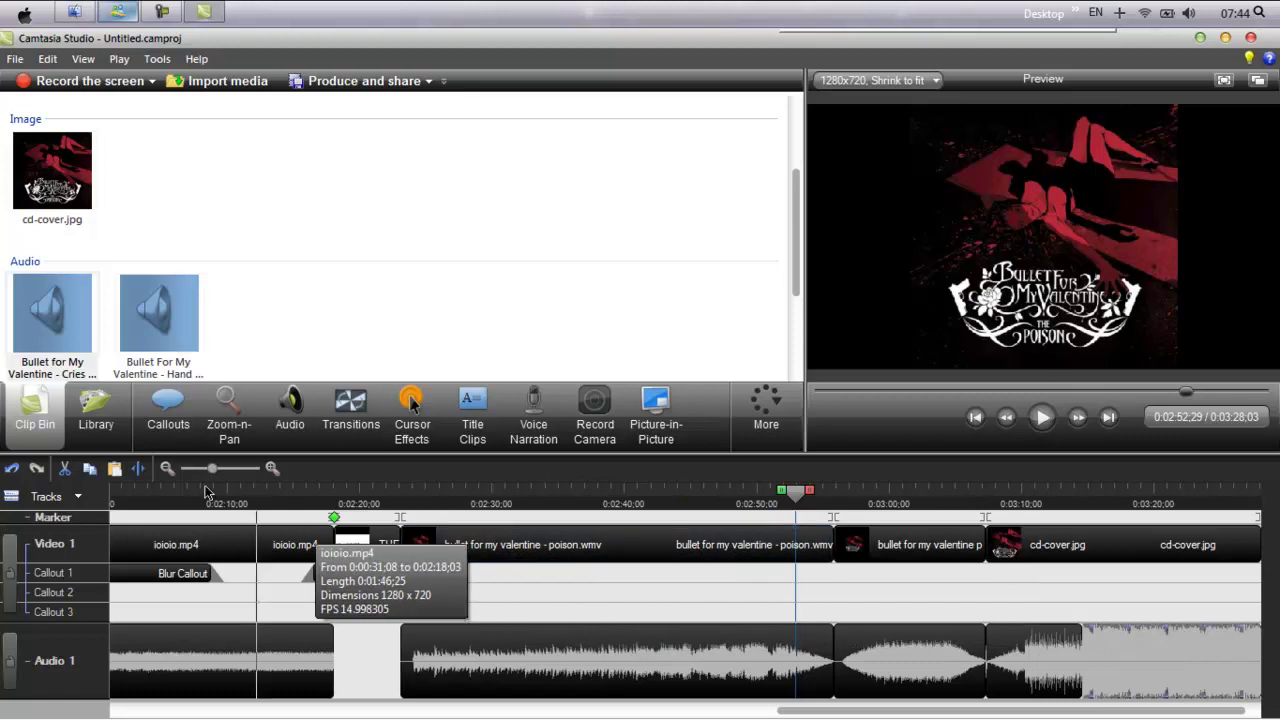
left_click(290, 410)
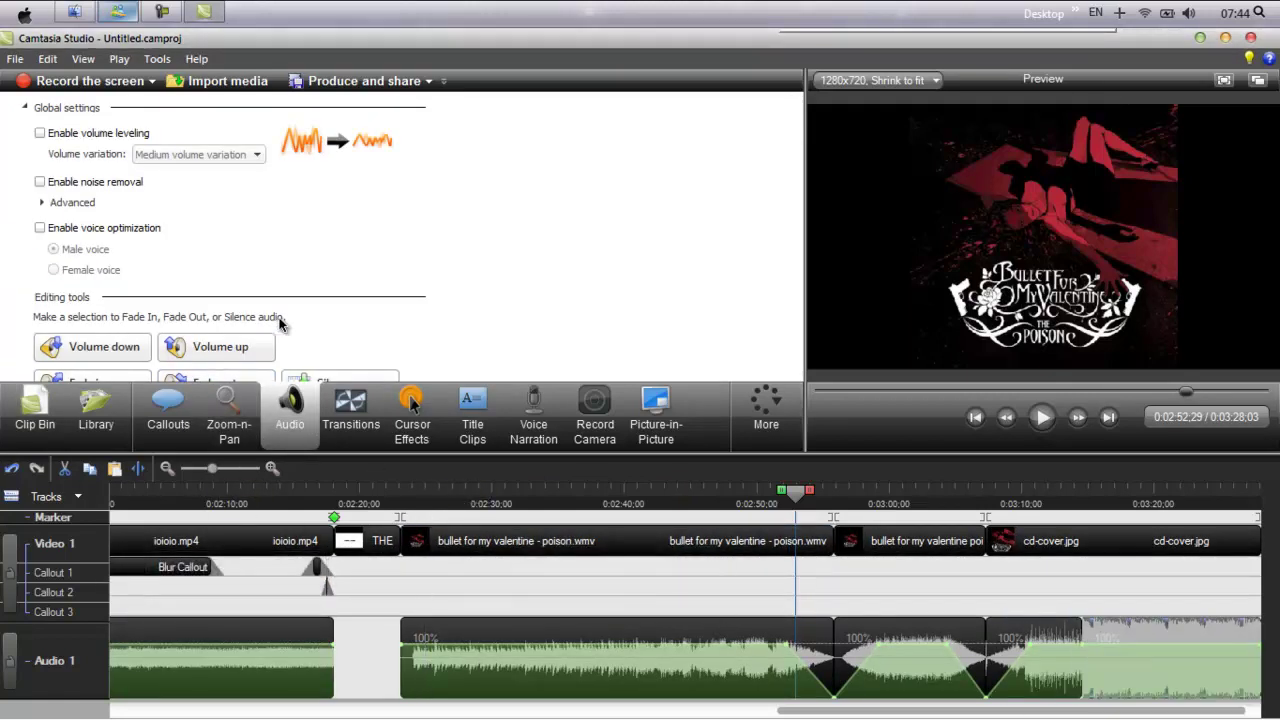
scroll(345, 305, "down", 1)
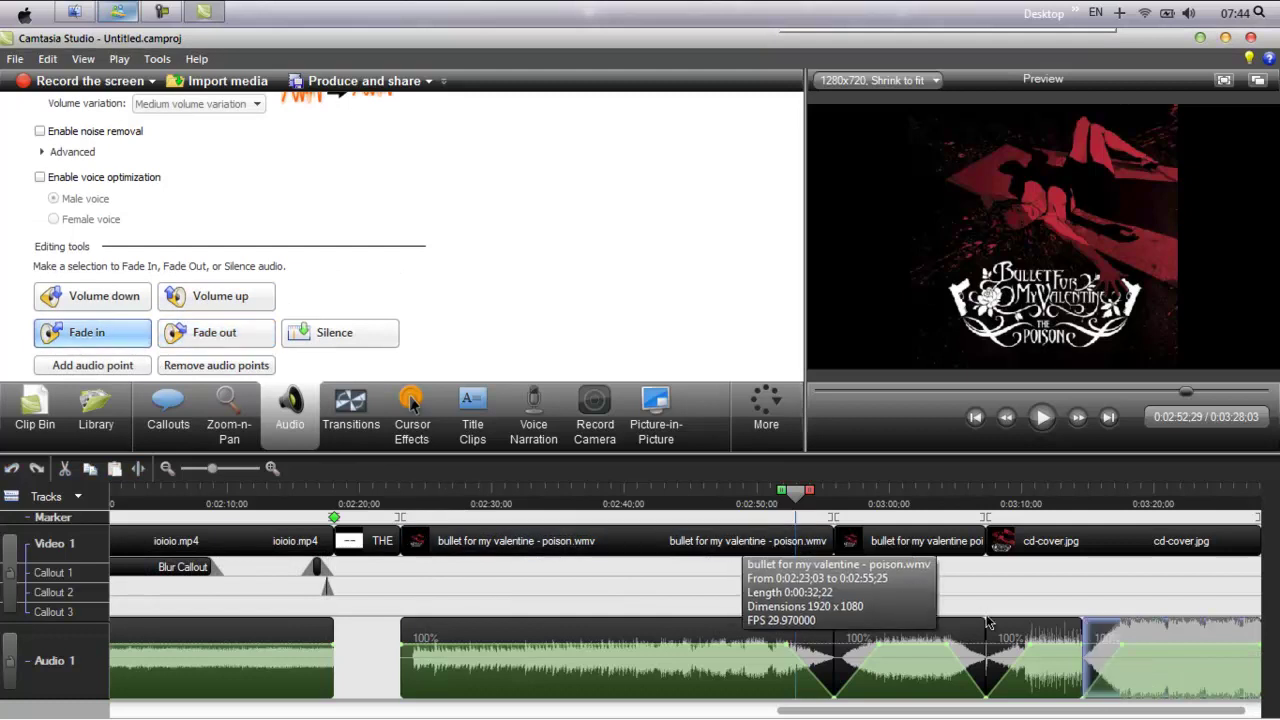
left_click(208, 334)
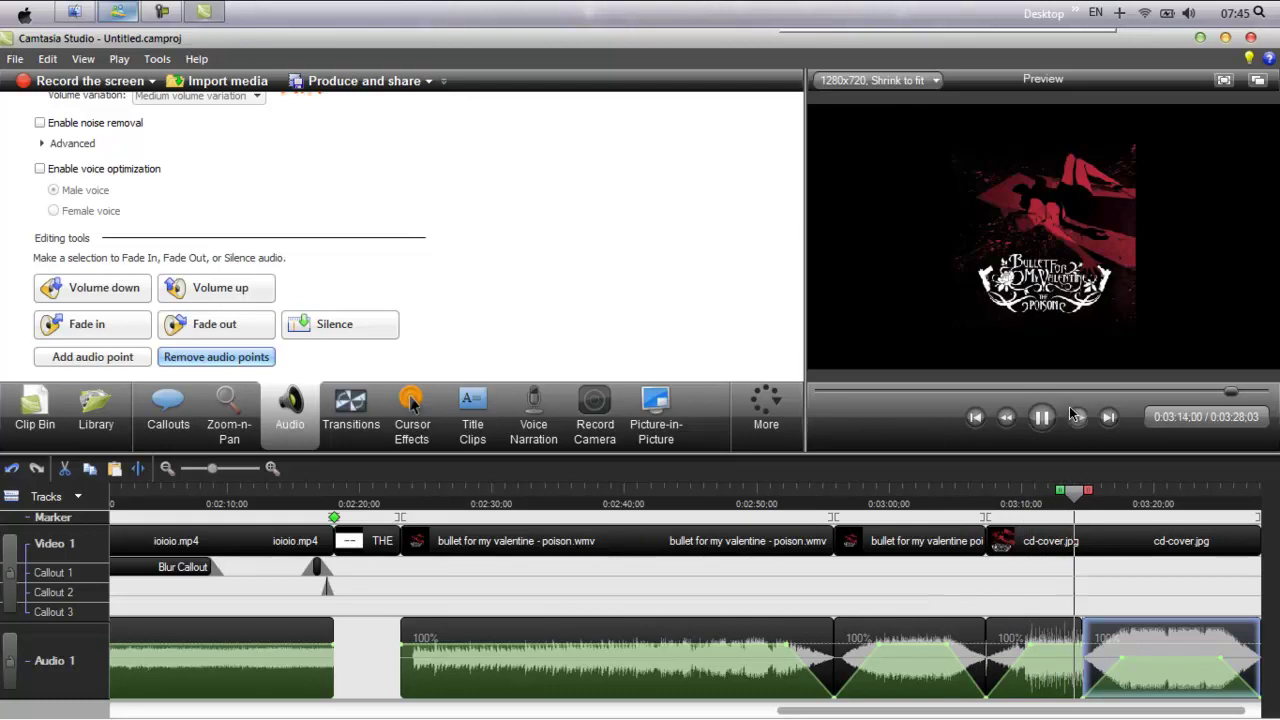
Fade out the audio at the end of the Hand Of Blood song and move the playhead to about 3:11
left_click(1090, 675)
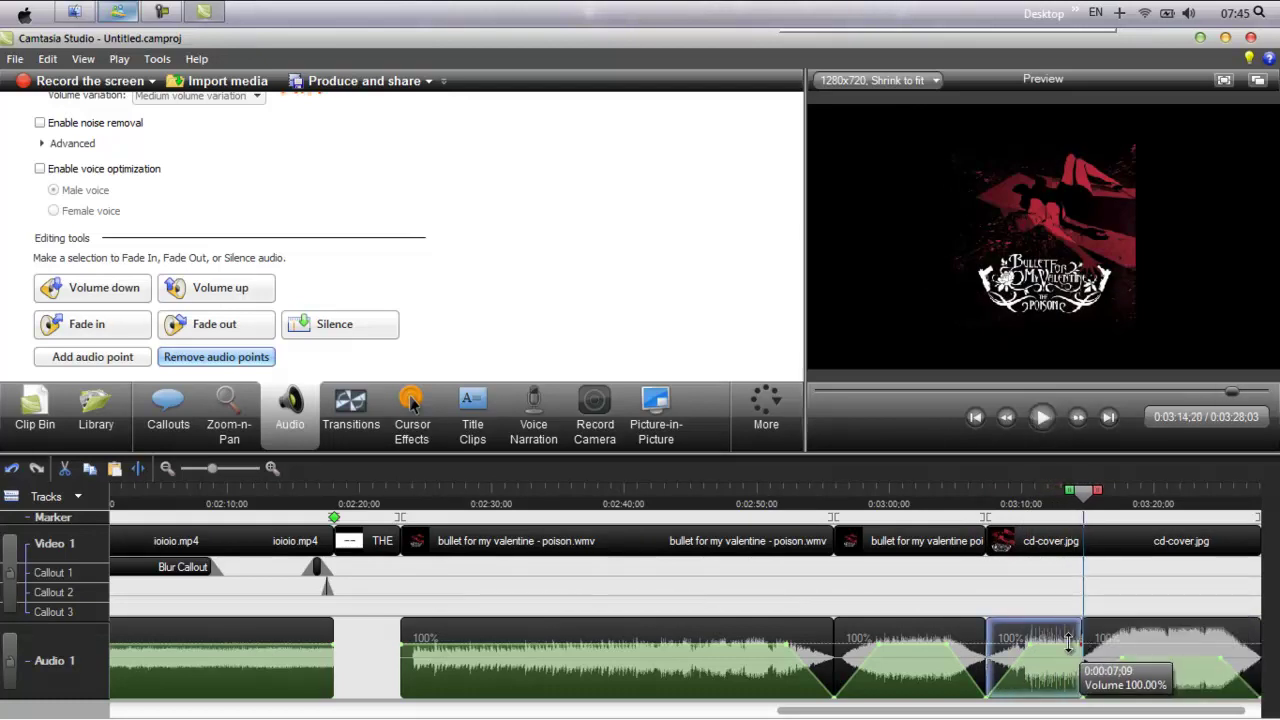
left_click(258, 326)
left_click_drag(1083, 496, 1040, 505)
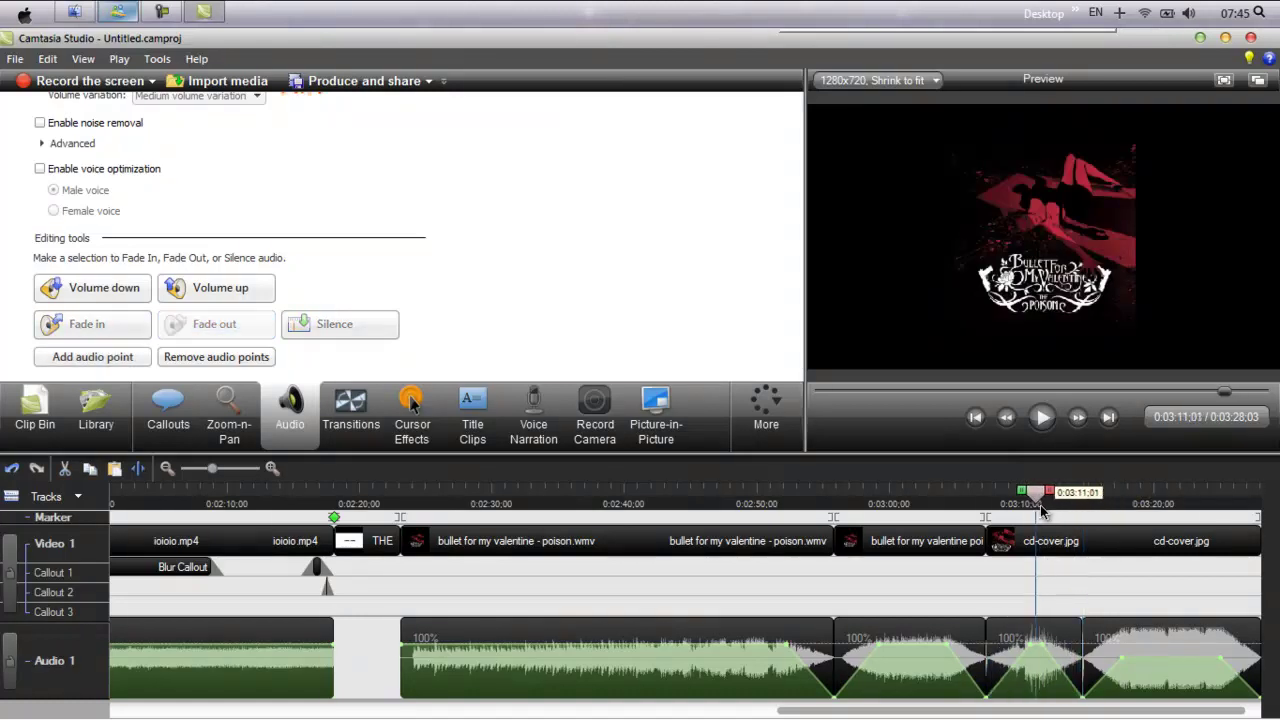